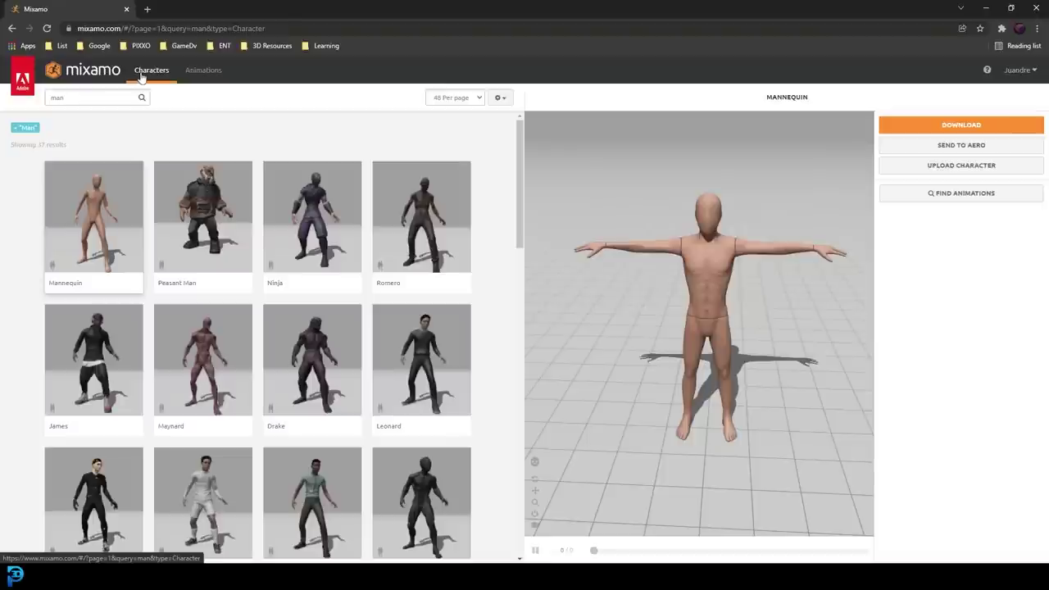
Load the Mannequin character from the Mixamo character library in place of the current character.
left_click(202, 72)
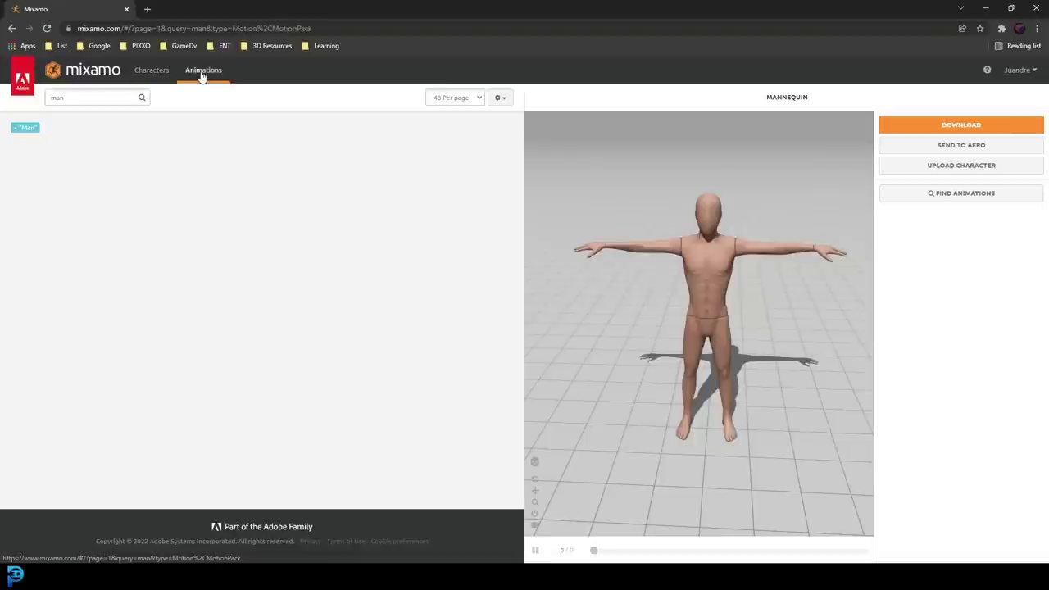
left_click(151, 70)
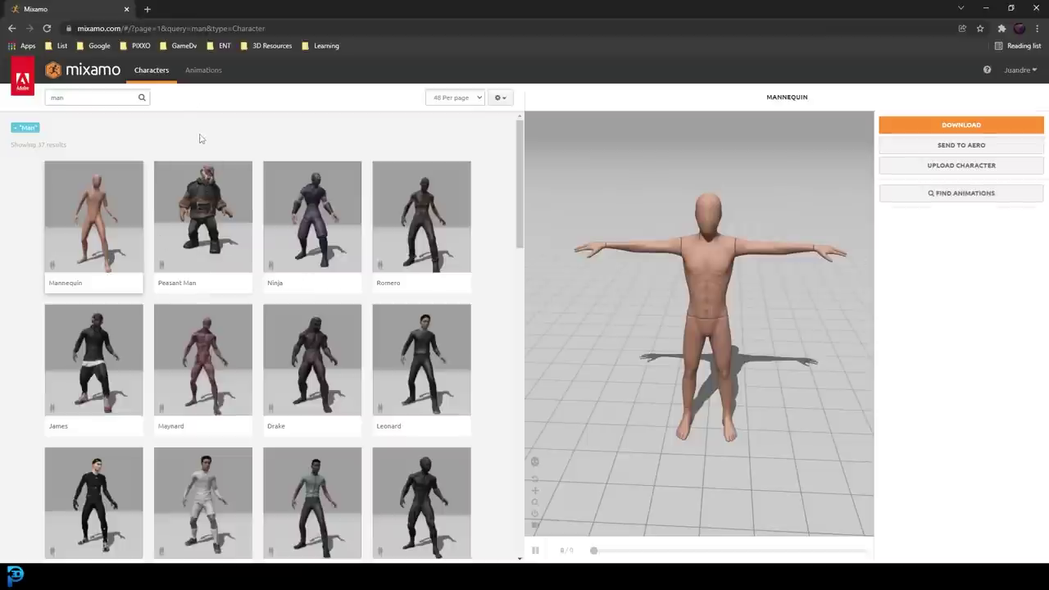
left_click_drag(544, 271, 711, 244)
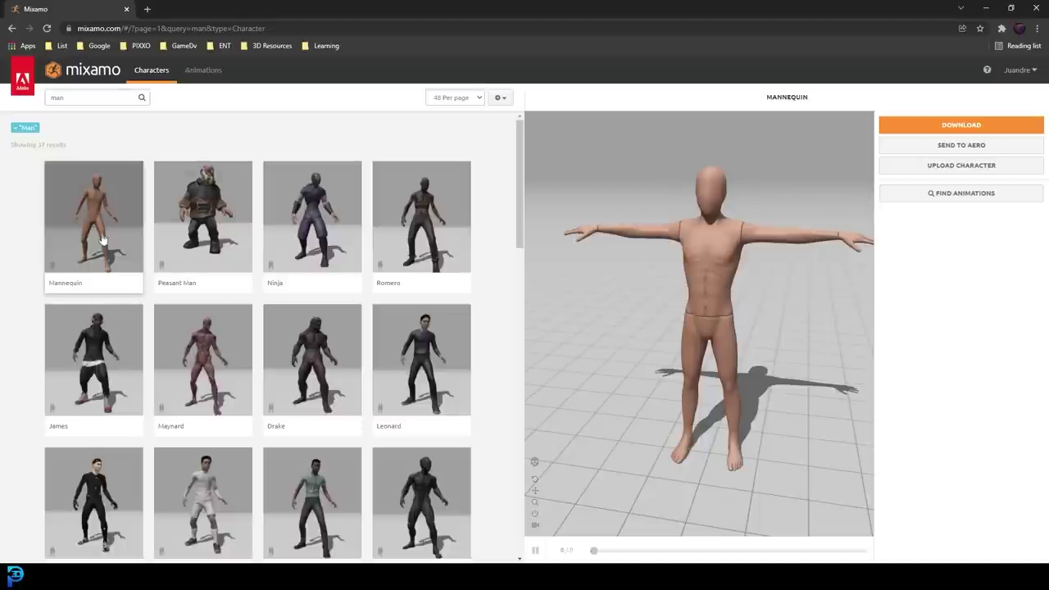
left_click(102, 209)
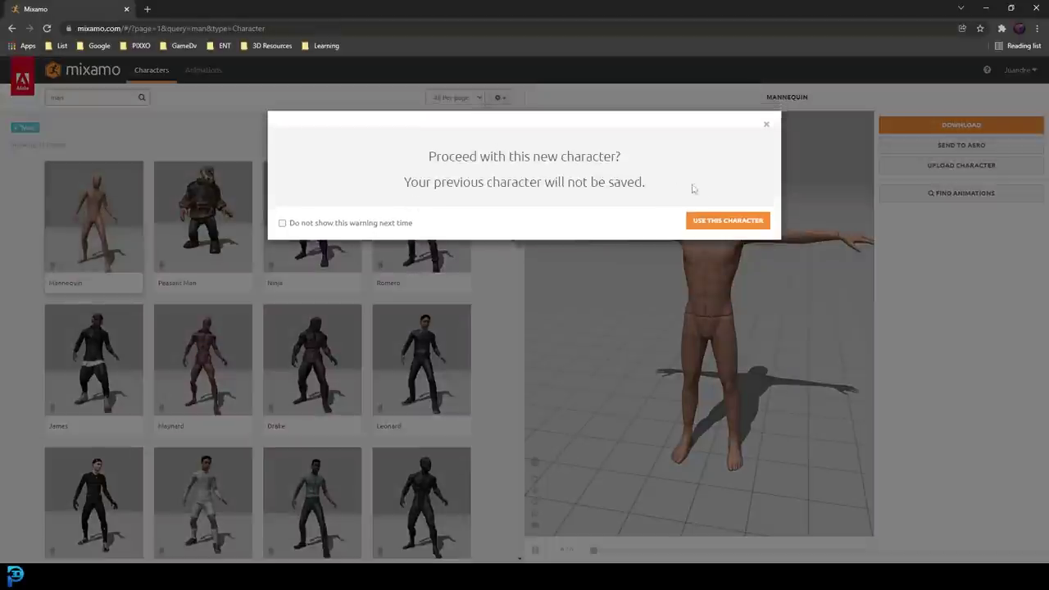
left_click(743, 223)
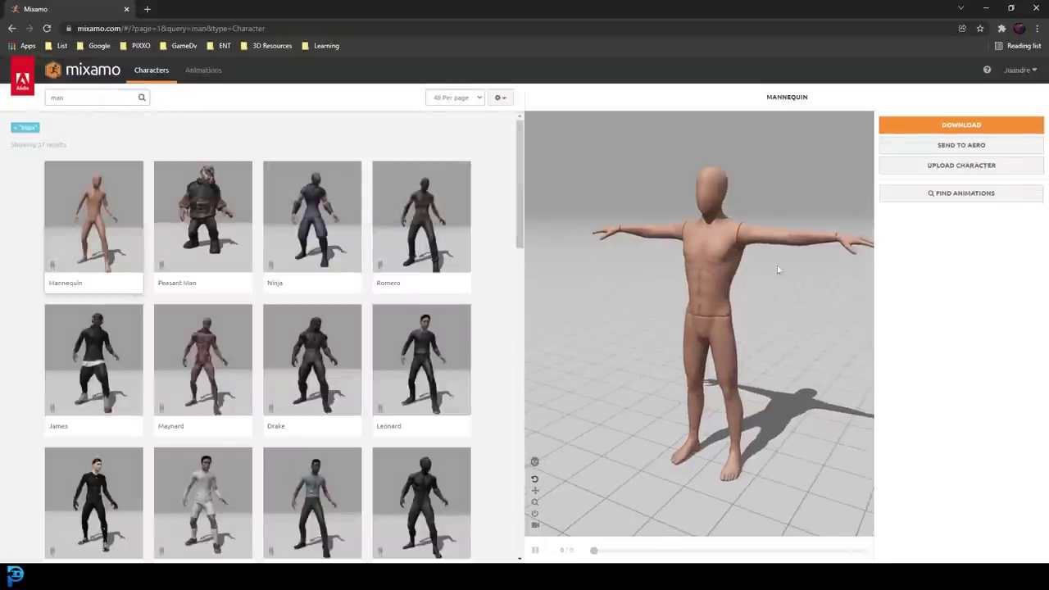
left_click_drag(658, 275, 678, 284)
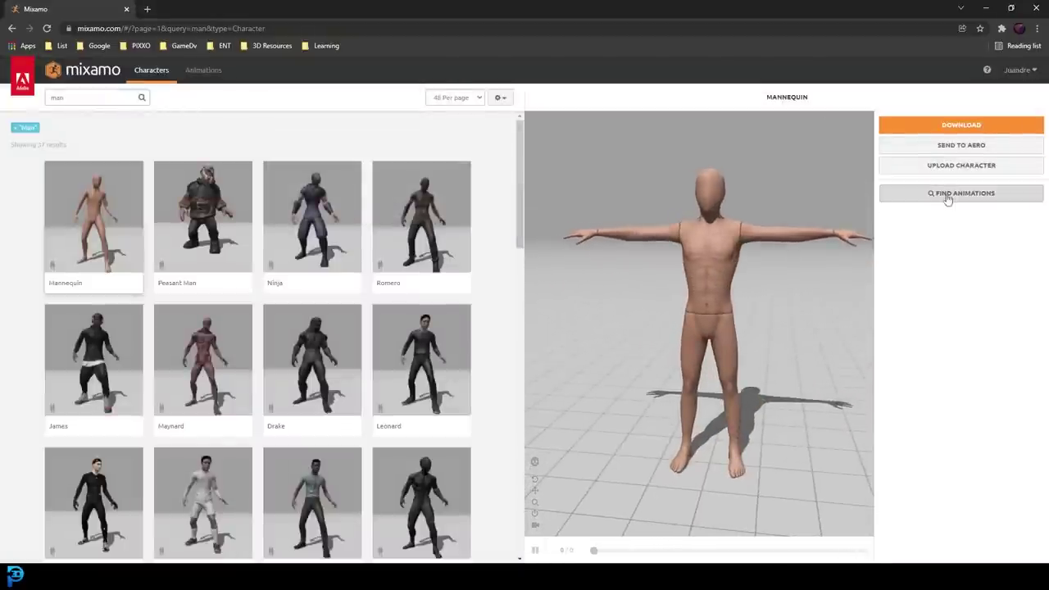
Find animations for the mannequin and preview the Defeated animation on it.
left_click(973, 196)
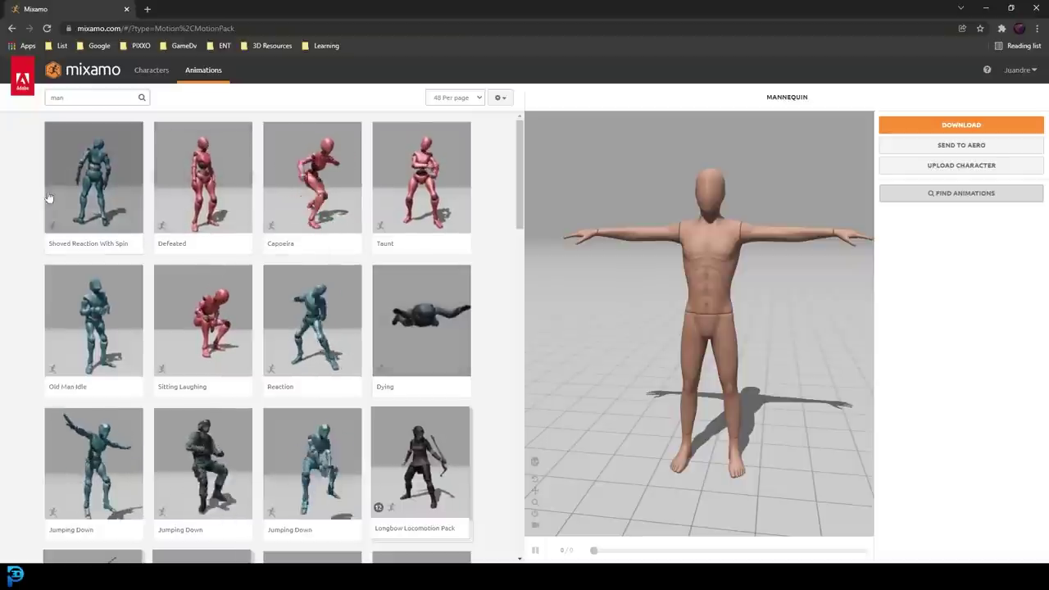
left_click(203, 176)
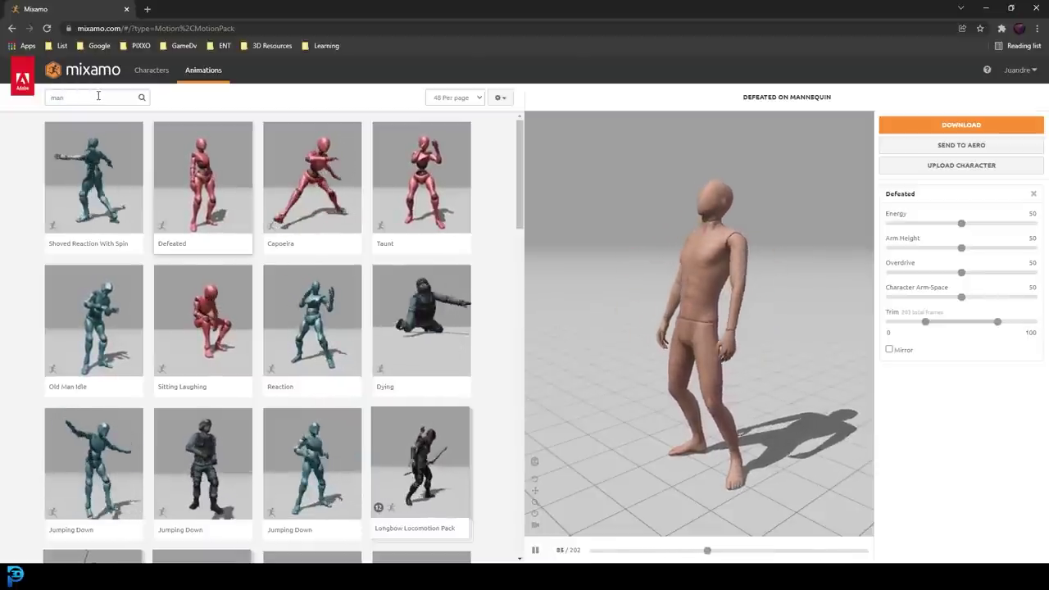
Search the animations for "locking" and apply Locking Hip Hop Dance to the mannequin.
left_click(114, 97)
left_click_drag(114, 98, 4, 93)
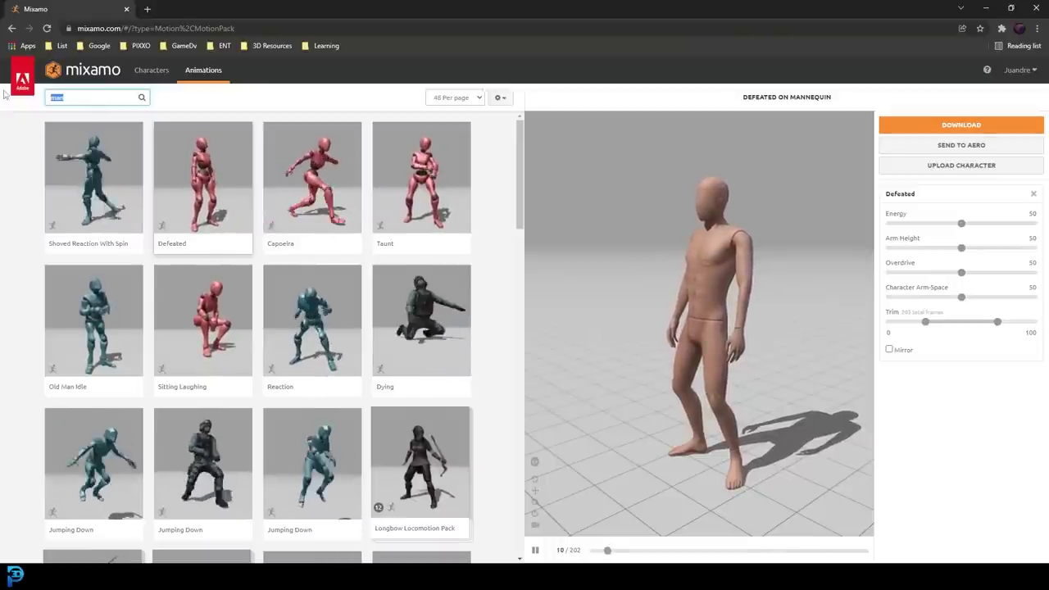
type("locking")
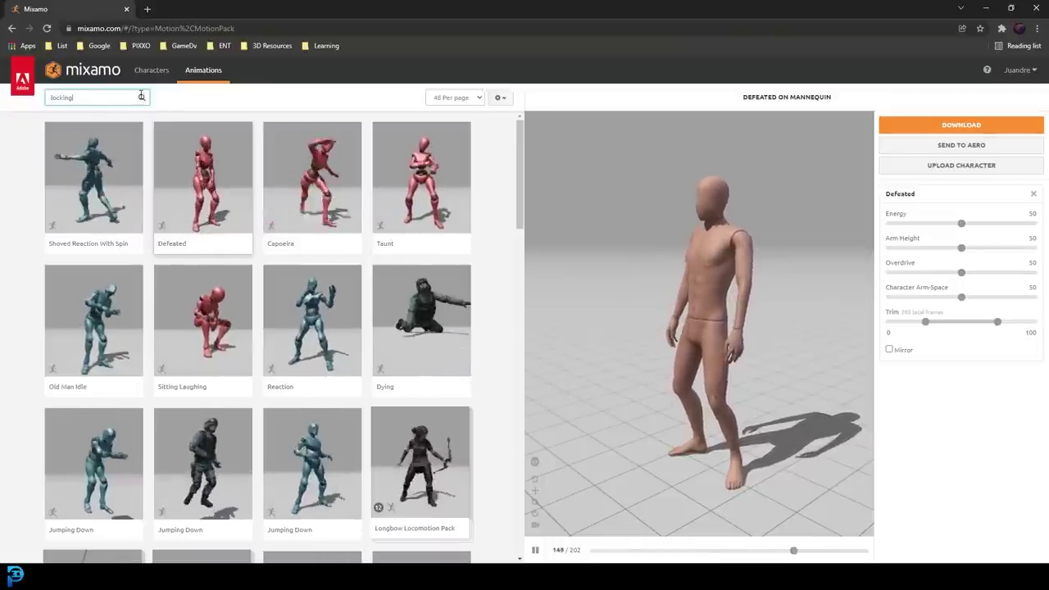
left_click(141, 97)
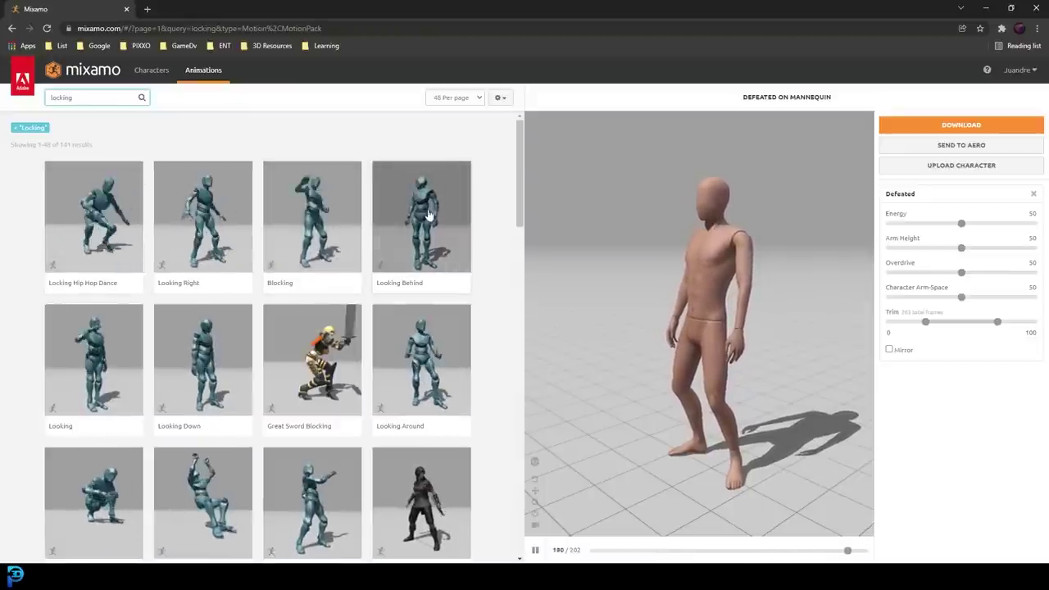
left_click(113, 222)
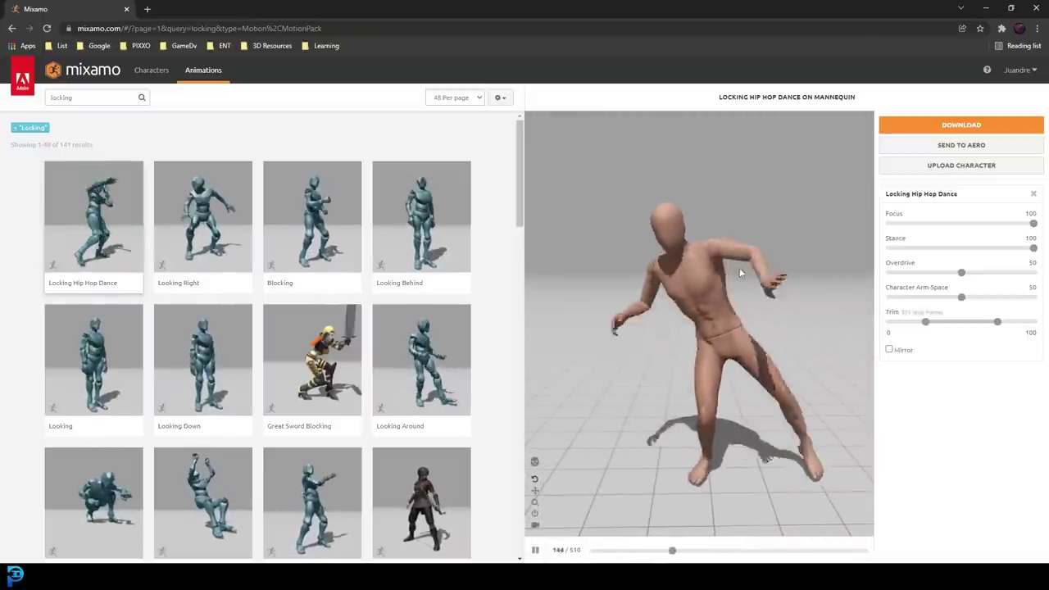
Download the animated mannequin as FBX Binary with skin at 24 frames per second, without keyframe reduction.
left_click(965, 126)
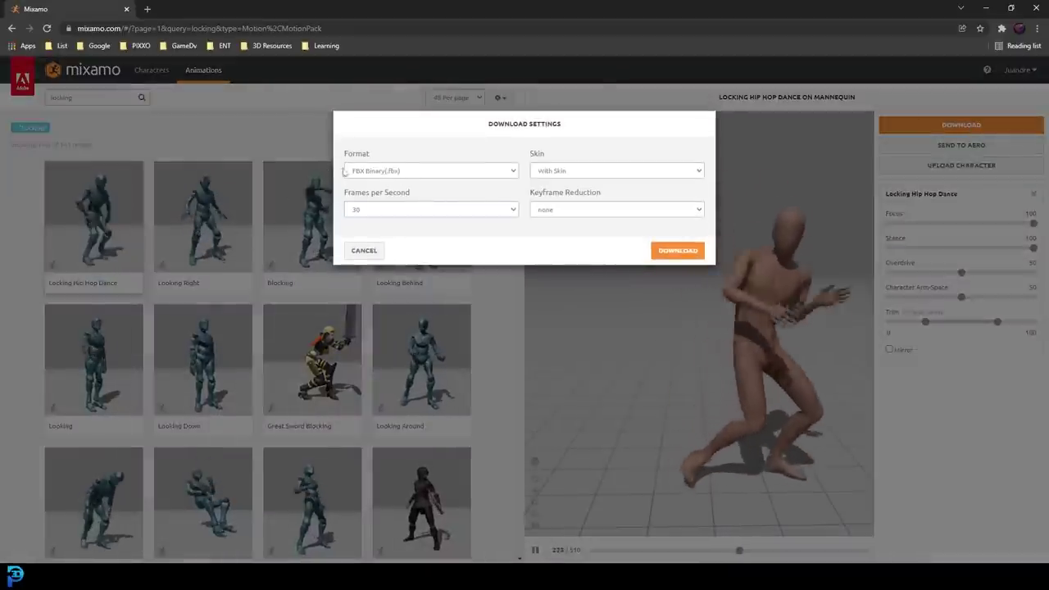
left_click(435, 171)
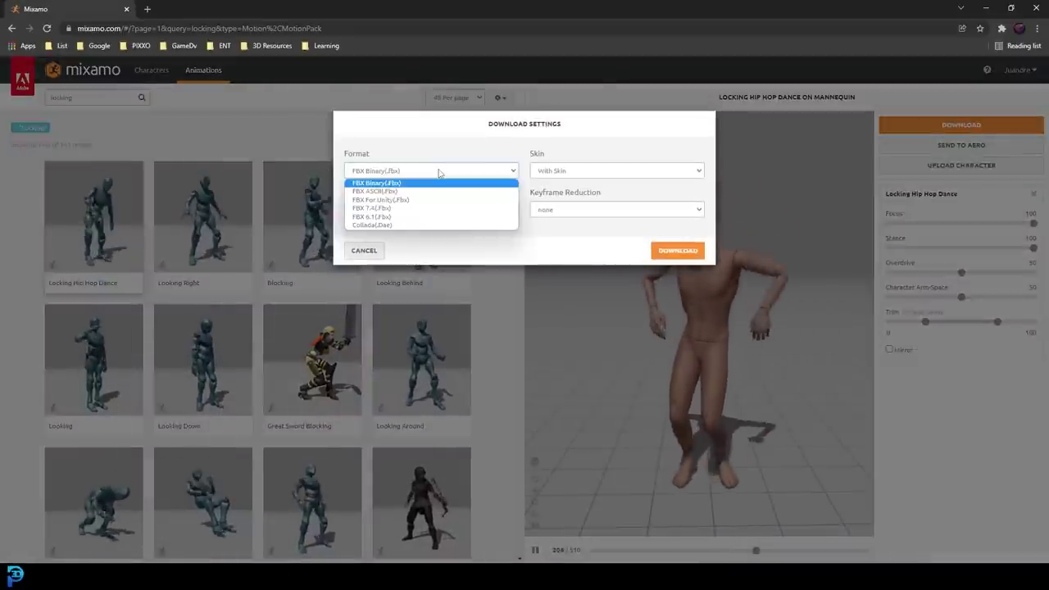
left_click(382, 185)
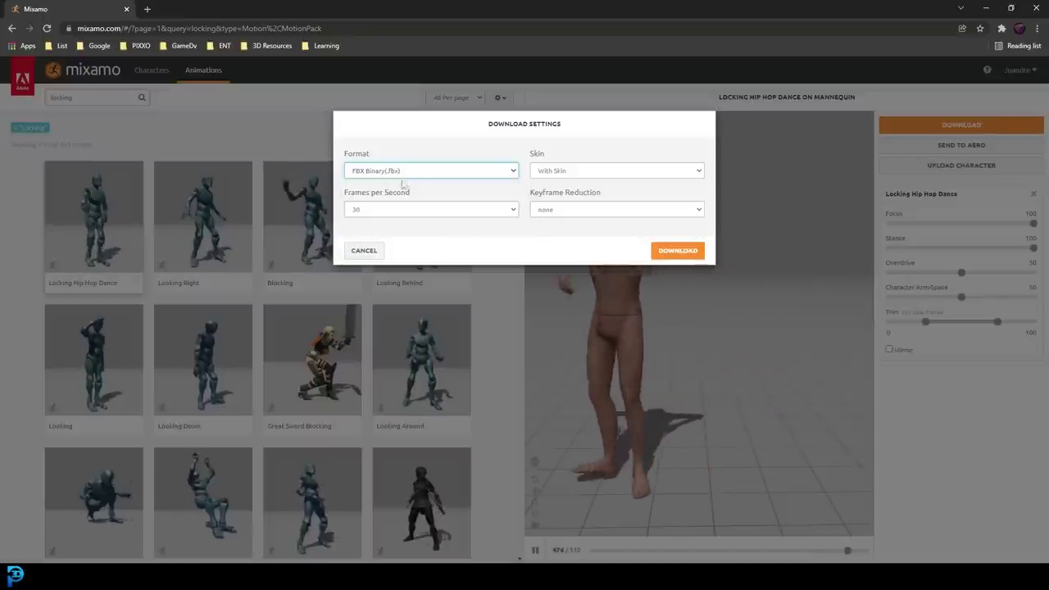
left_click(366, 206)
left_click(366, 223)
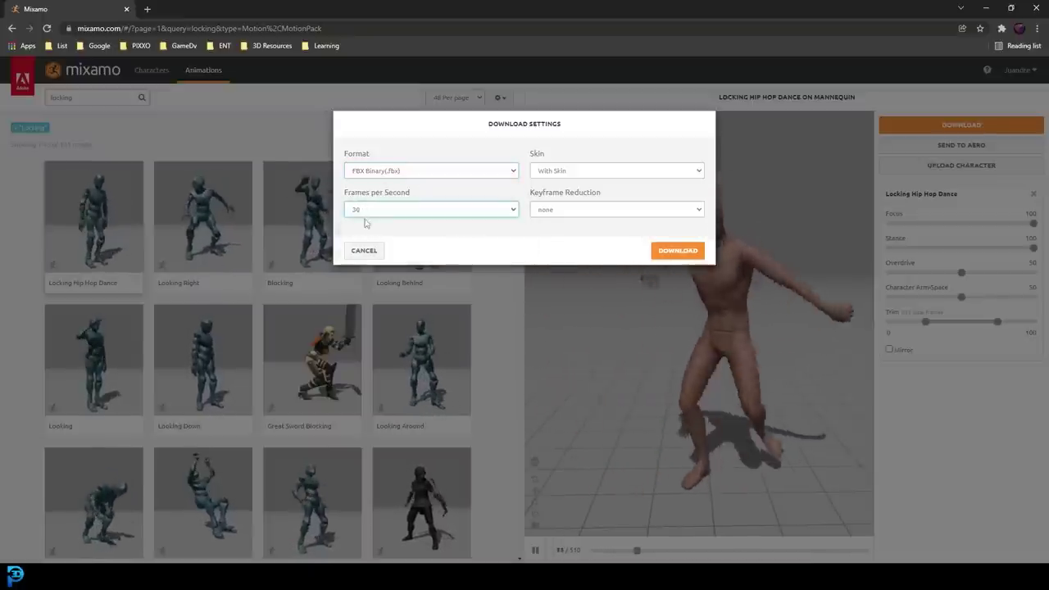
key("Up")
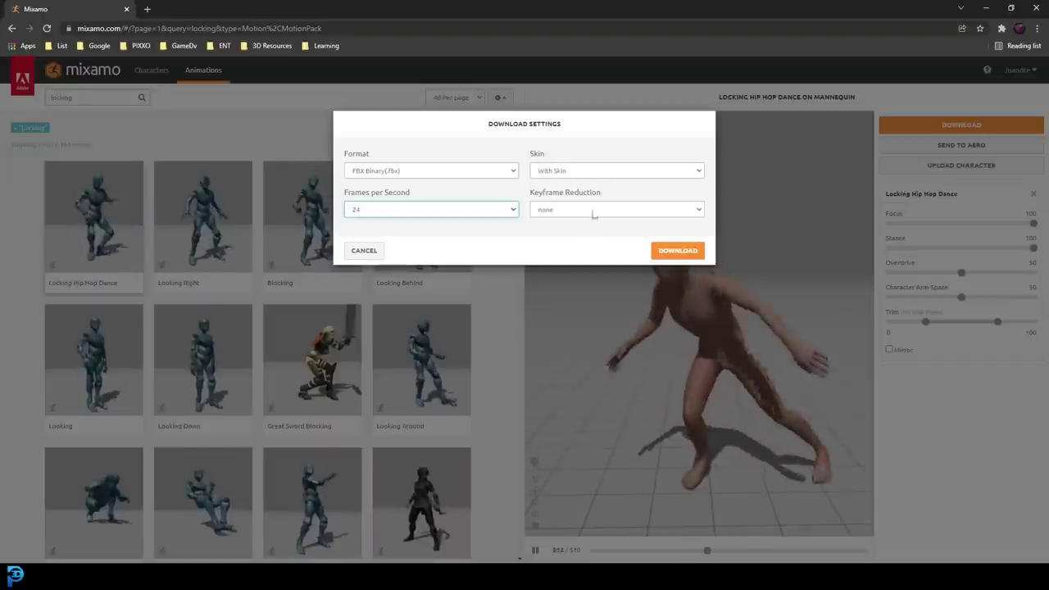
left_click(686, 252)
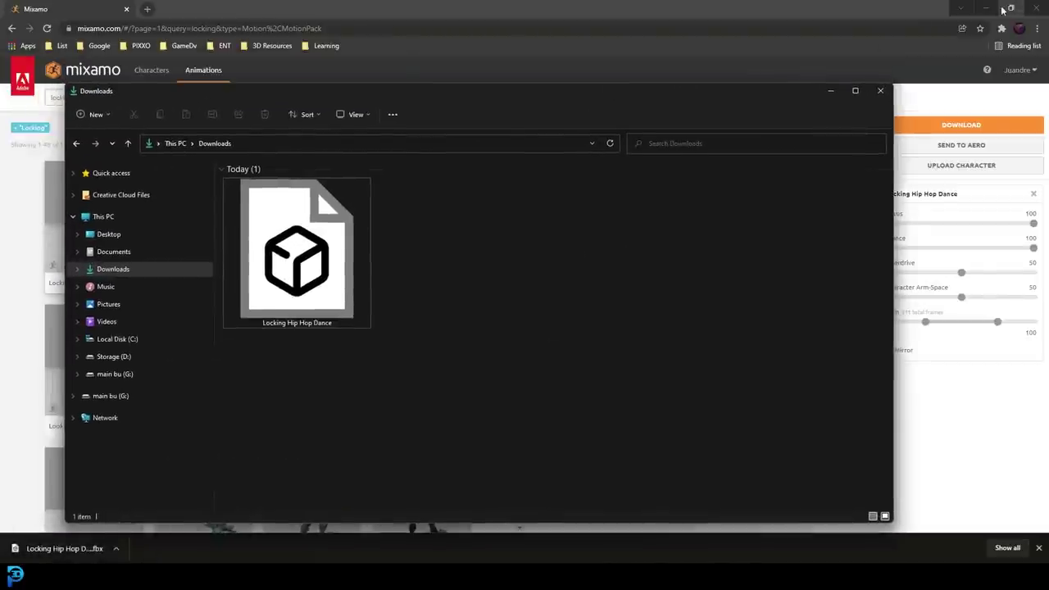
Move the Locking Hip Hop Dance file from the Downloads folder to the desktop, with the browser and folder windows minimized.
left_click(992, 11)
left_click(986, 8)
left_click_drag(297, 254, 147, 49)
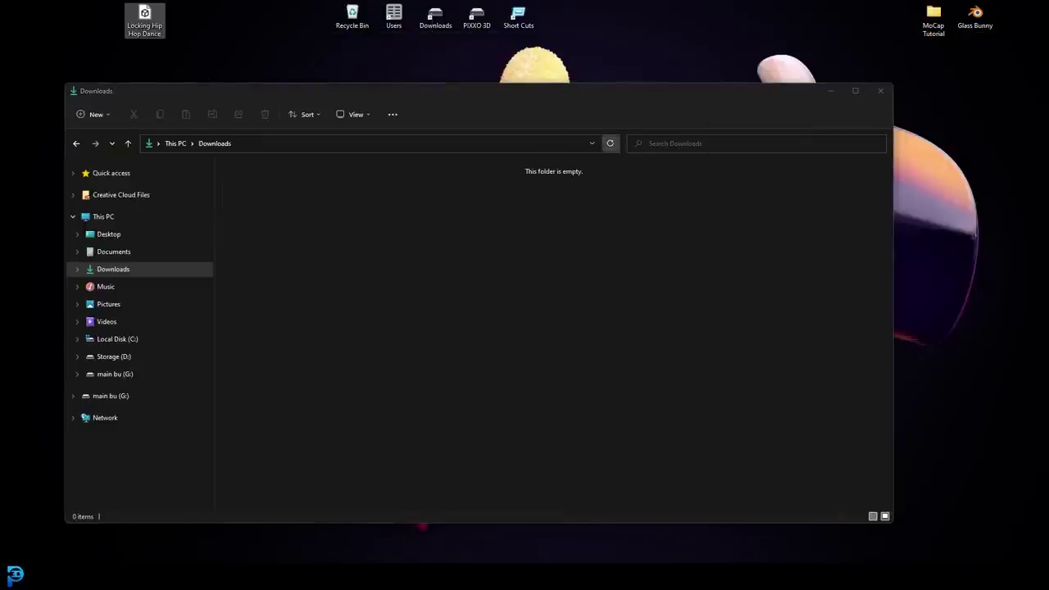
left_click(832, 92)
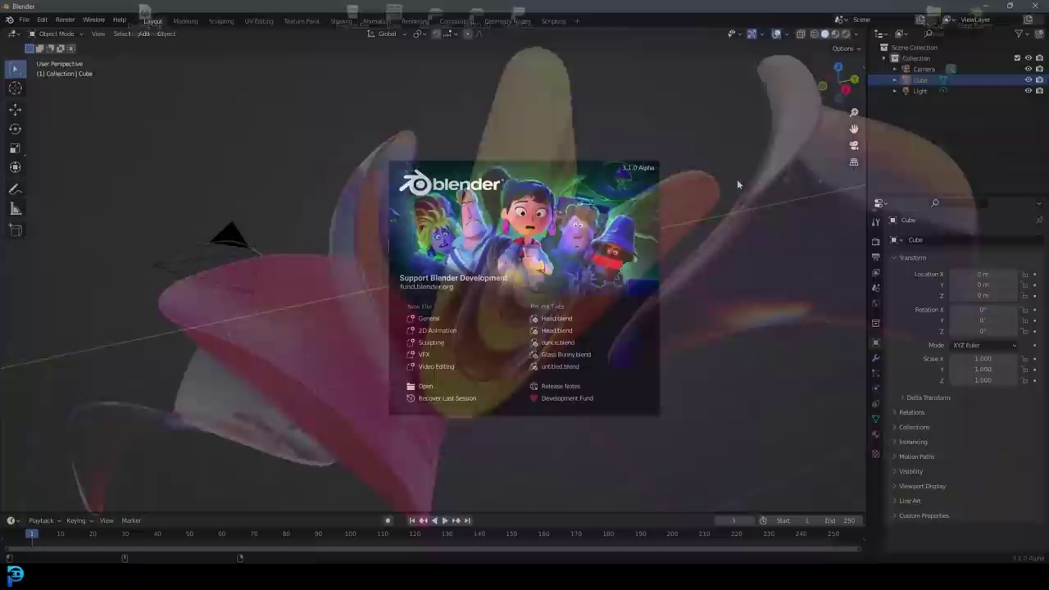
In Blender, dismiss the splash screen and delete the default camera, cube and light.
left_click(732, 196)
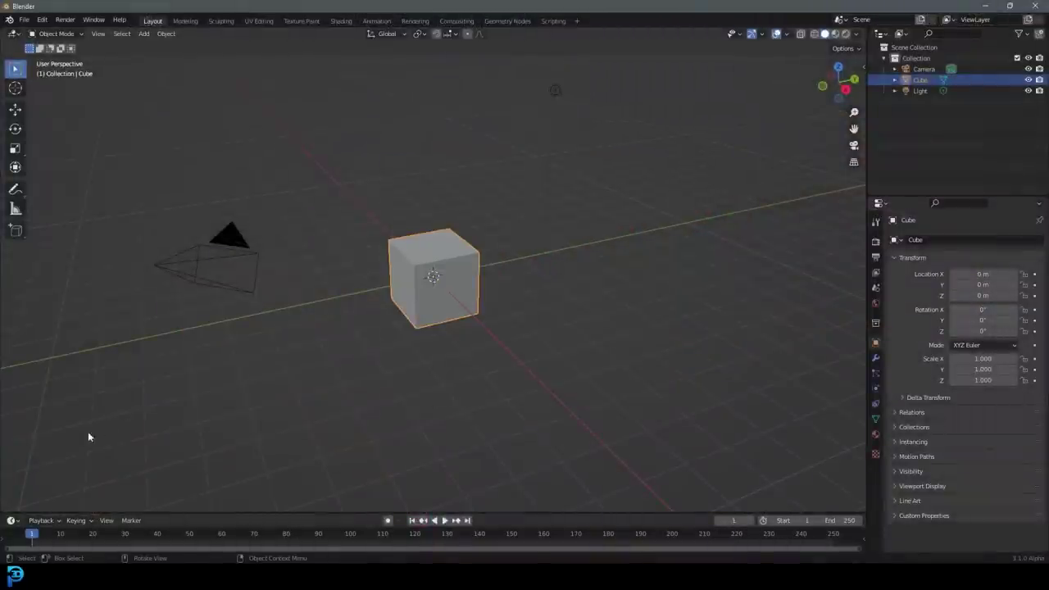
left_click_drag(89, 437, 852, 33)
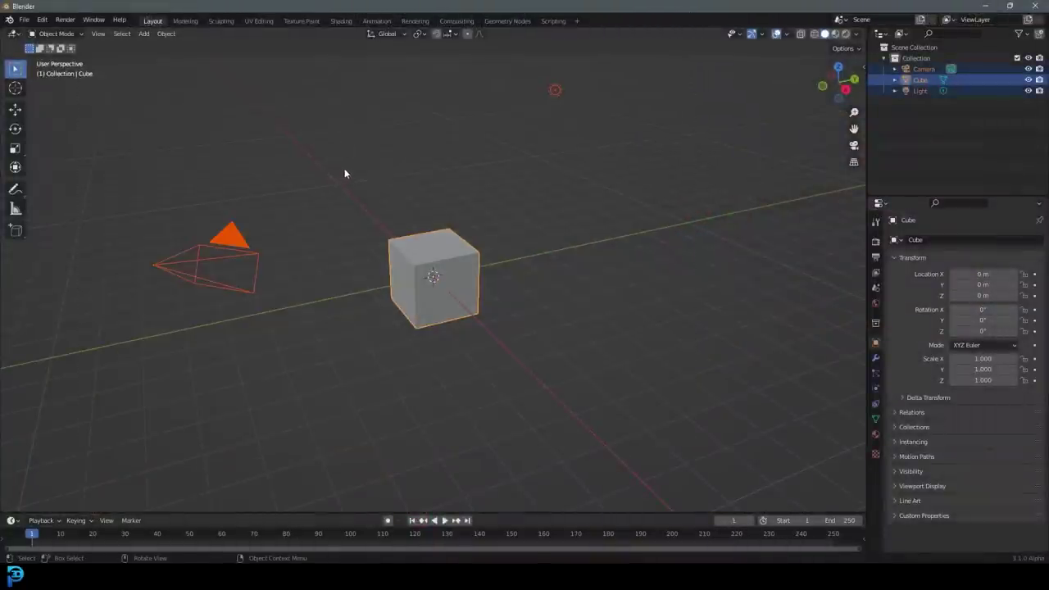
key("x")
left_click(336, 170)
Import Locking Hip Hop Dance.fbx from the desktop into the empty scene.
left_click(25, 20)
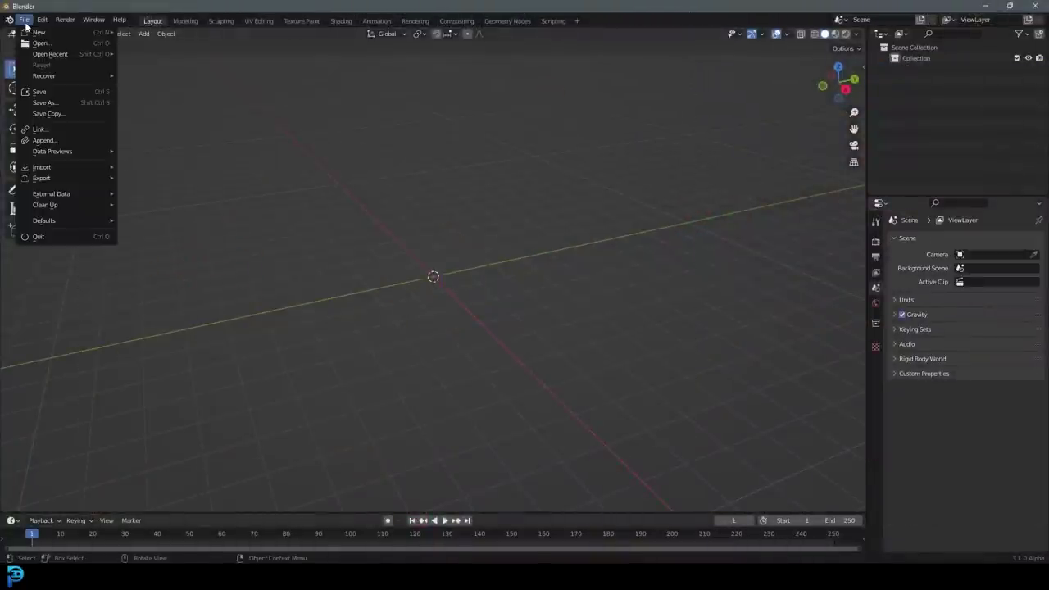
mouse_move(61, 166)
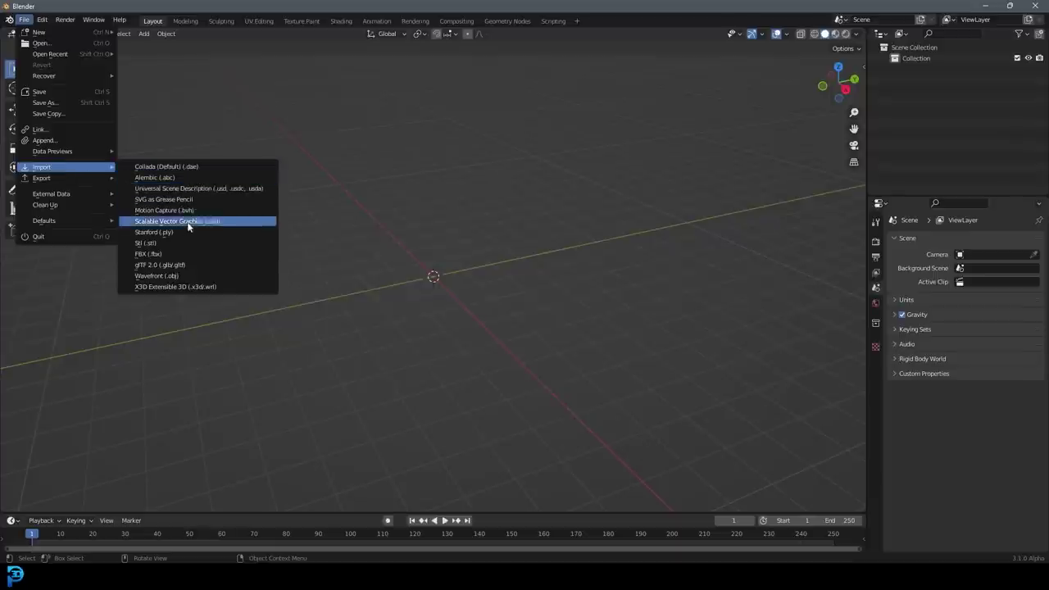
left_click(163, 255)
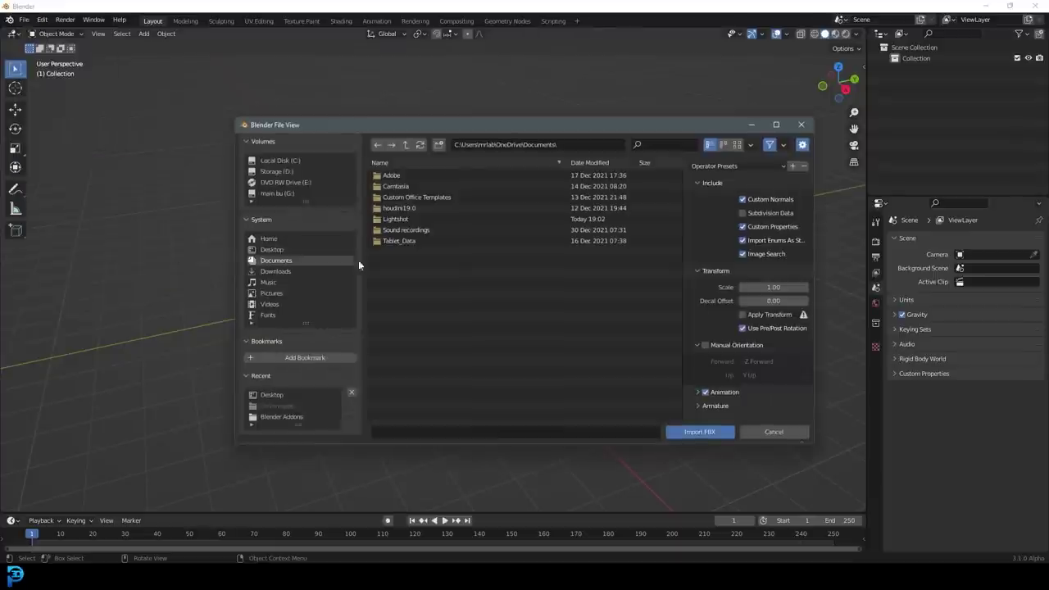
left_click(272, 251)
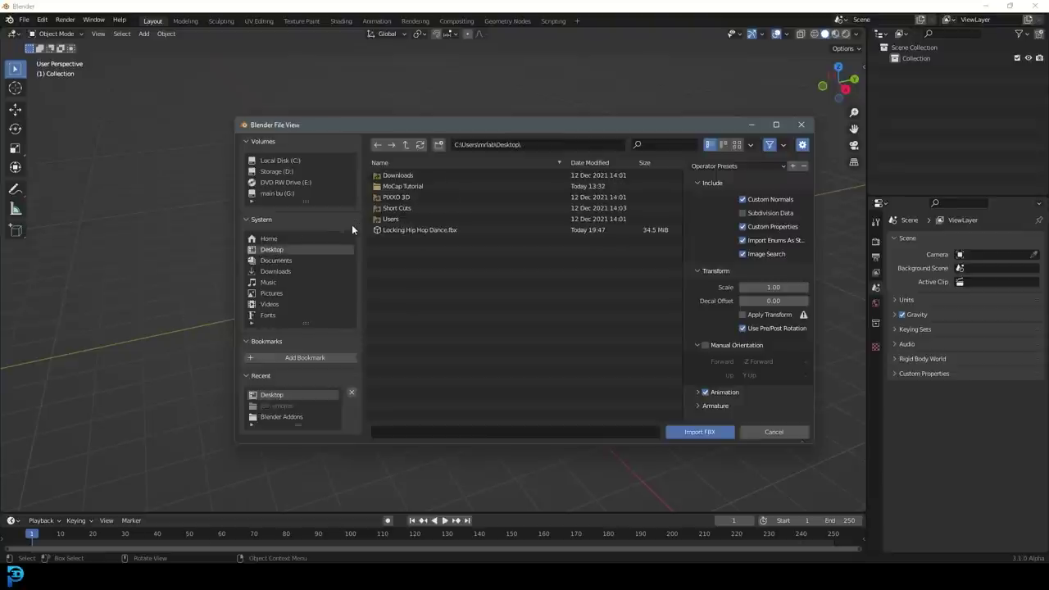
left_click(424, 230)
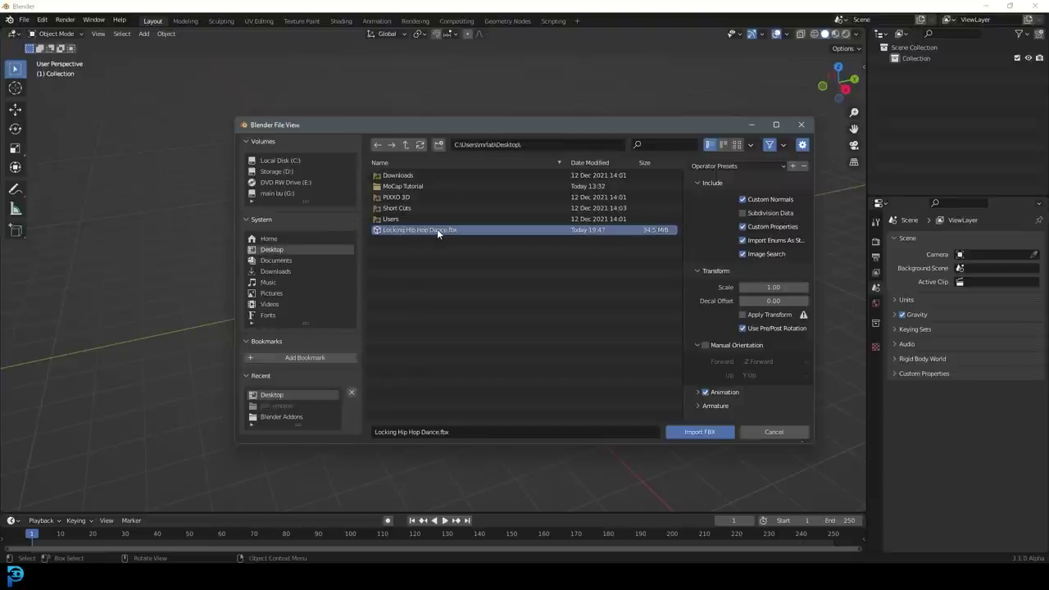
left_click(694, 433)
Examine the imported mannequin and its armature up close and at full height from the front.
middle_click_drag(259, 241, 464, 285)
scroll(374, 181, "up", 3)
scroll(374, 185, "up", 2)
scroll(441, 330, "up", 4)
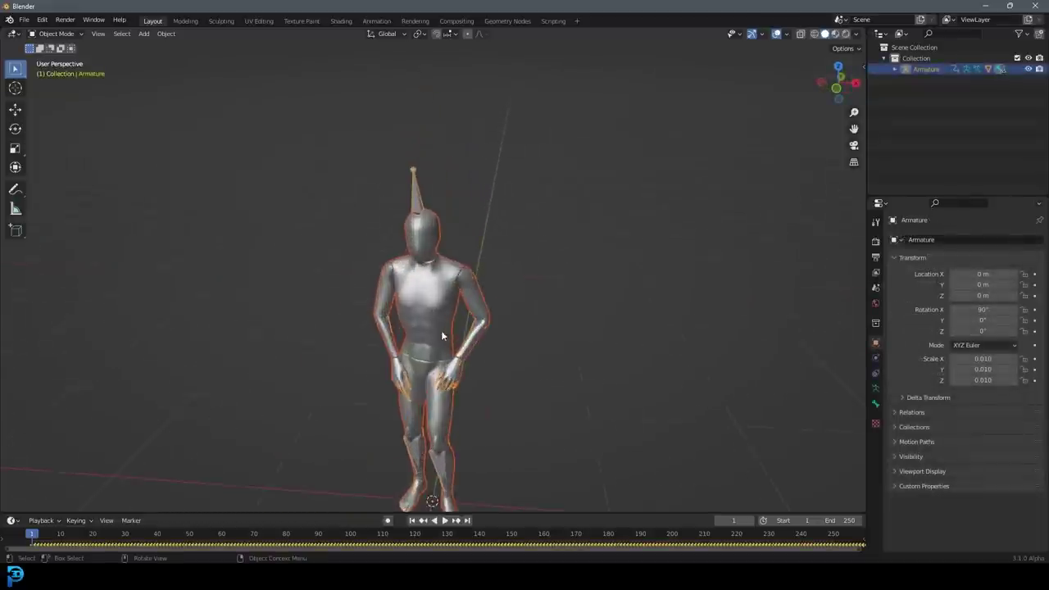
middle_click_drag(441, 330, 451, 314)
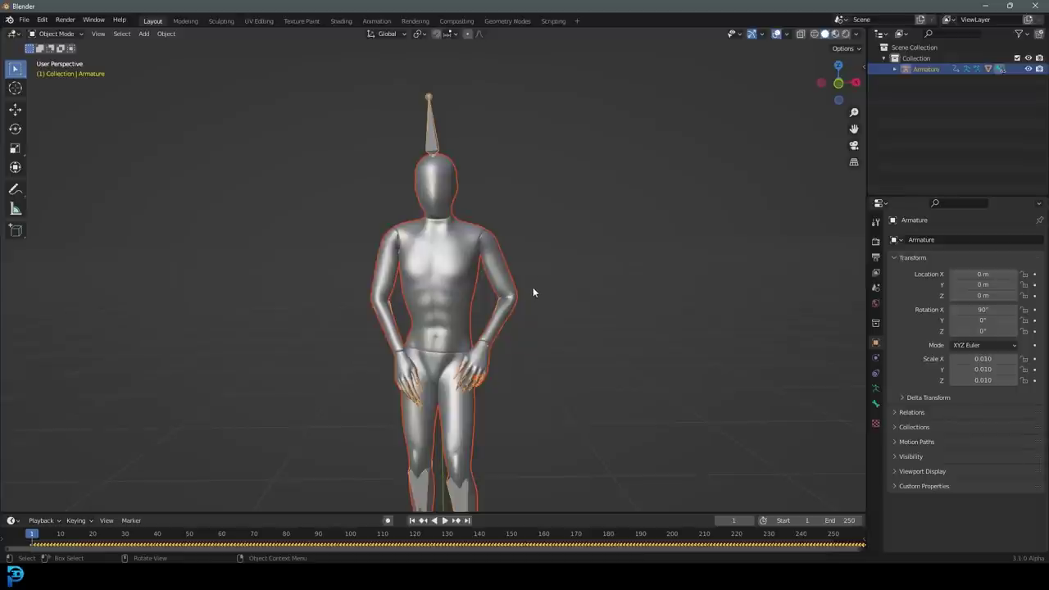
middle_click_drag(597, 328, 454, 322)
scroll(583, 330, "down", 3)
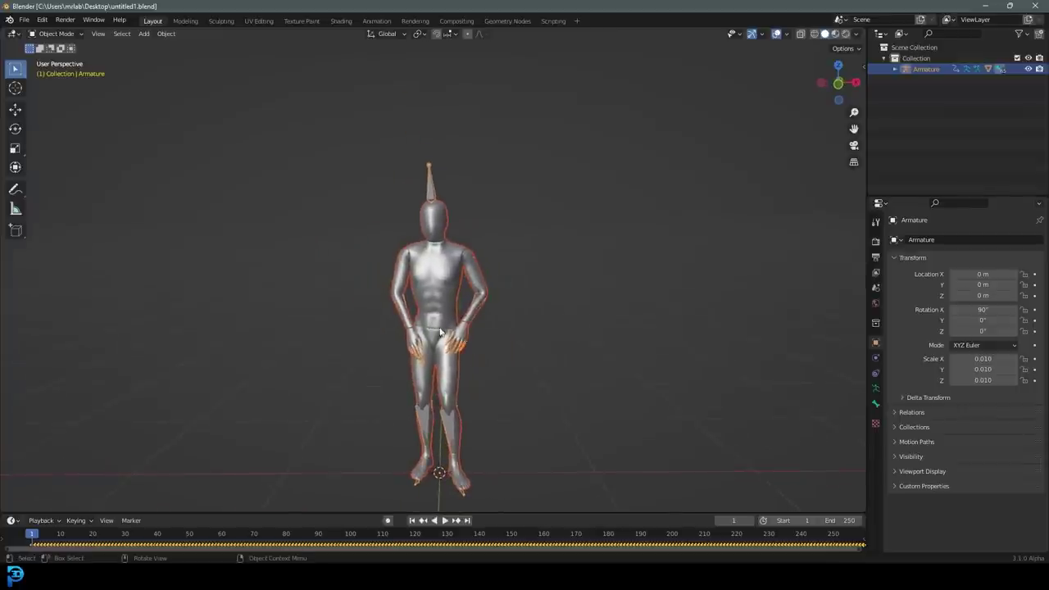
scroll(467, 308, "down", 3)
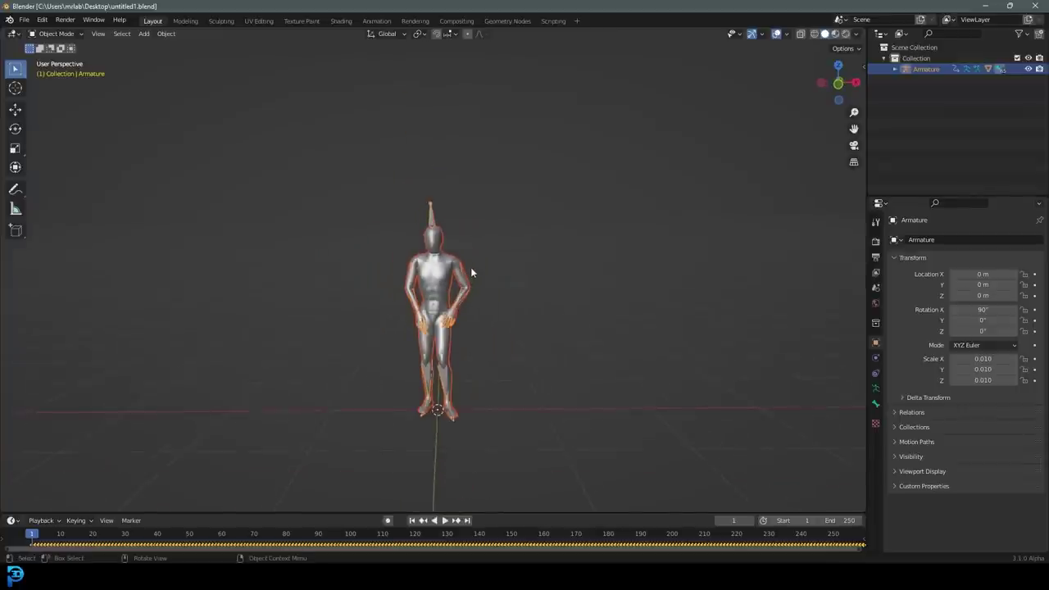
Add a cube mesh at the scene origin around the mannequin's legs.
key("shift+a")
mouse_move(472, 258)
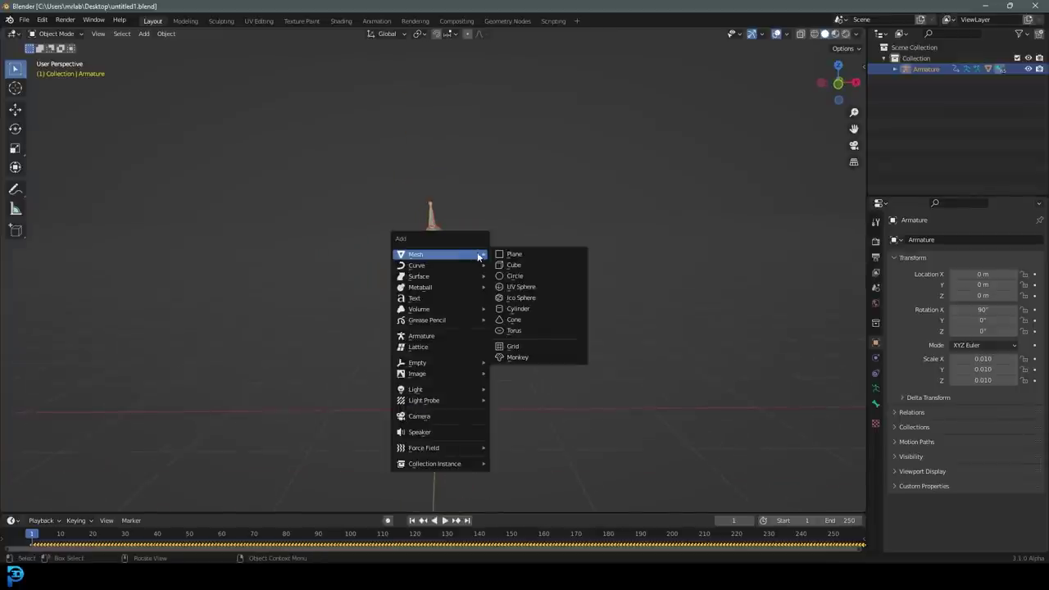
left_click(525, 264)
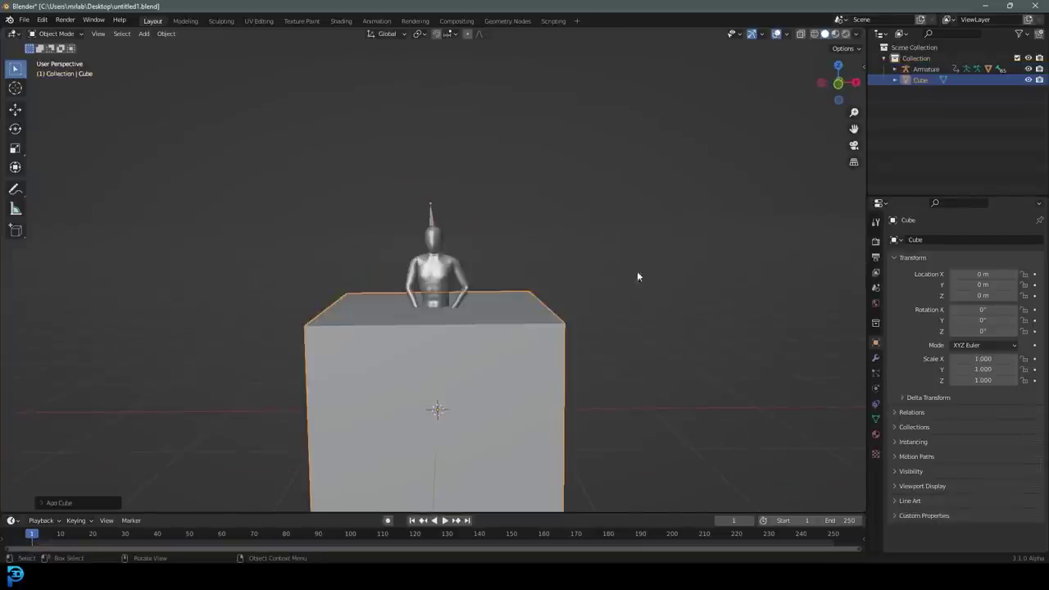
Select the mannequin's armature and display the scene in wireframe from the front orthographic view.
left_click(428, 206)
key("z")
left_click(387, 188)
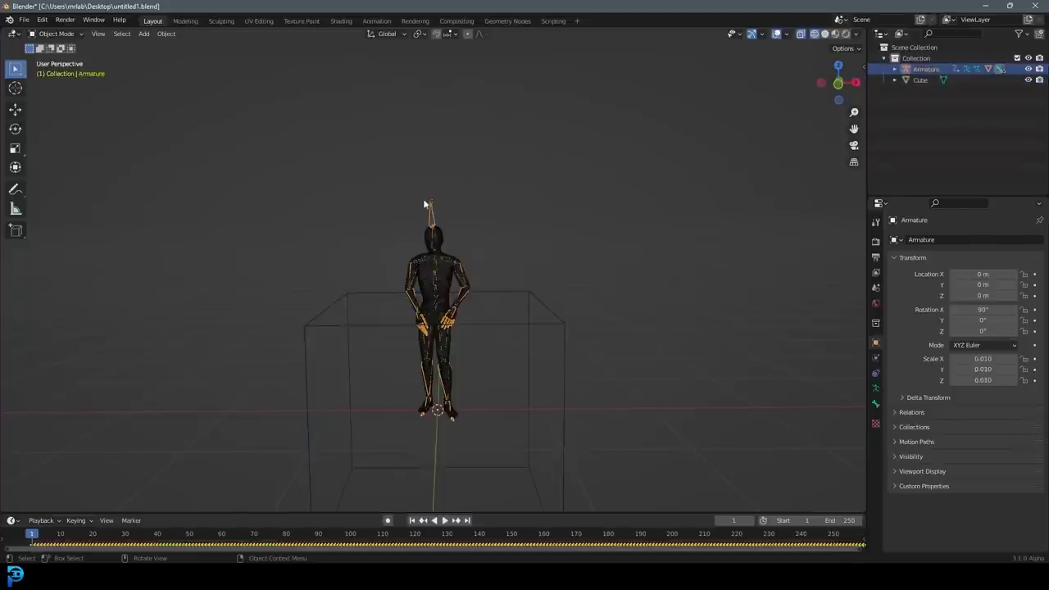
key("KP_1")
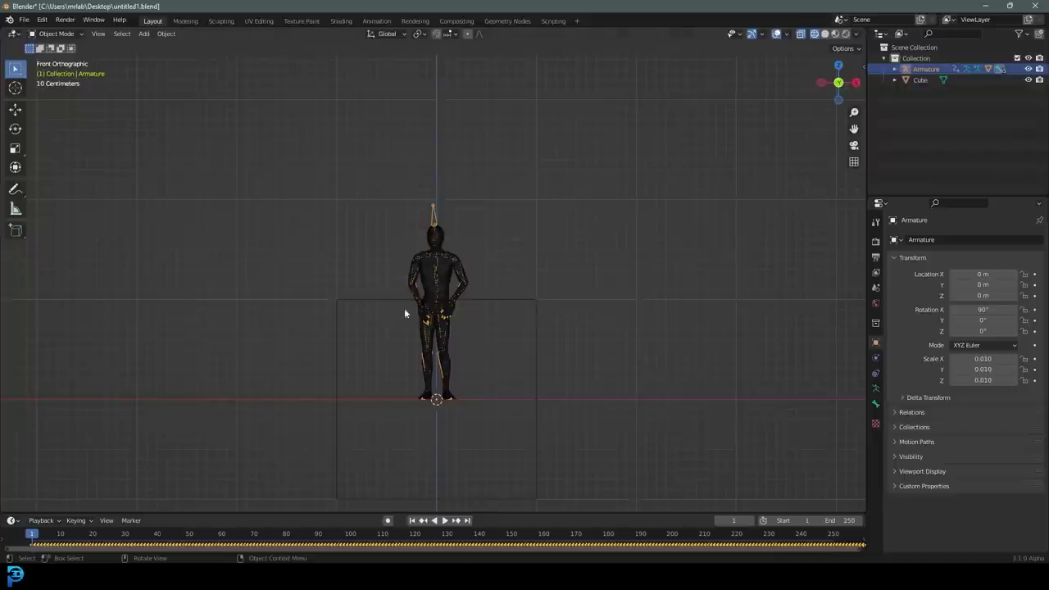
Scale the mannequin's armature up uniformly by a factor of about 1.78 in the front view.
scroll(526, 407, "down", 2)
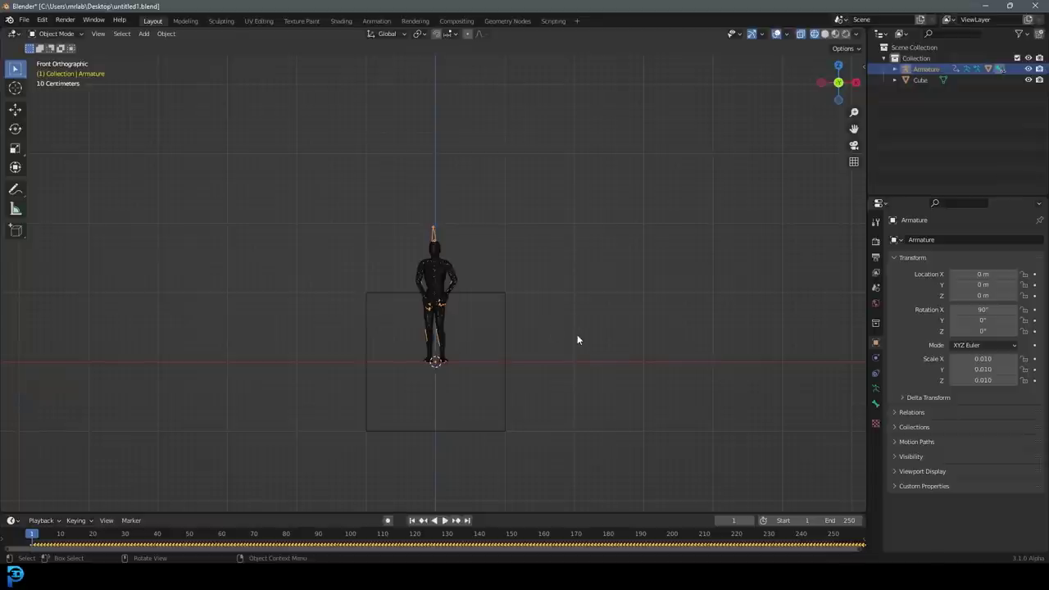
key("s")
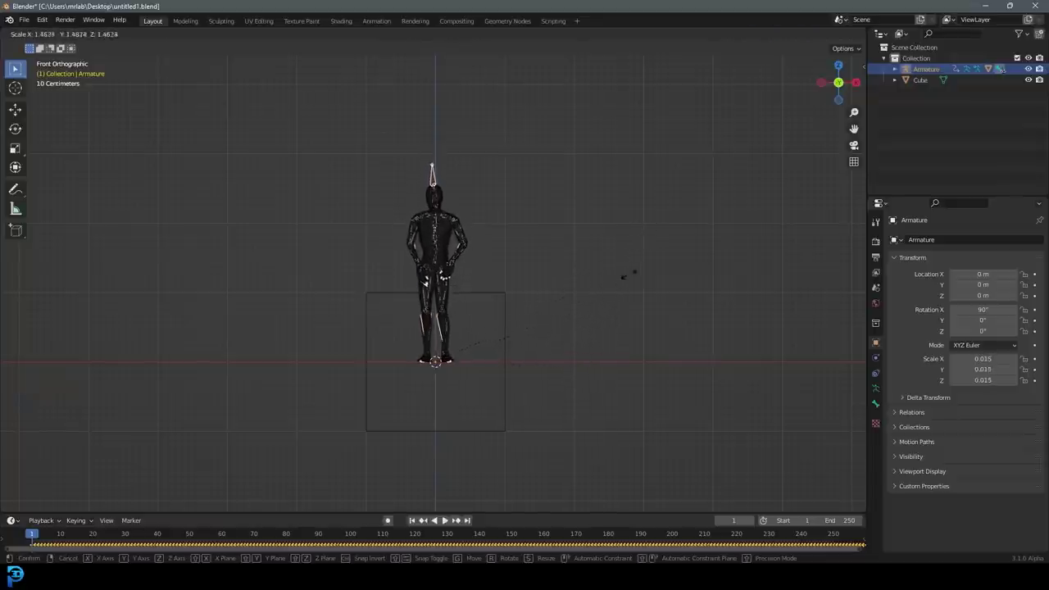
left_click(650, 222)
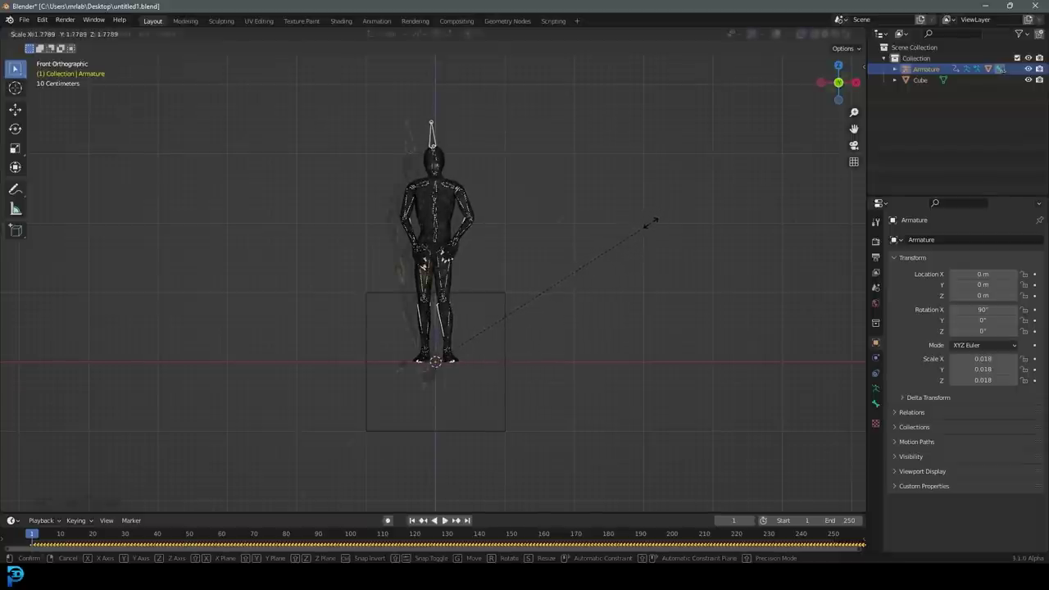
Apply the scale transform to the mannequin's body mesh.
middle_click_drag(650, 222, 432, 146)
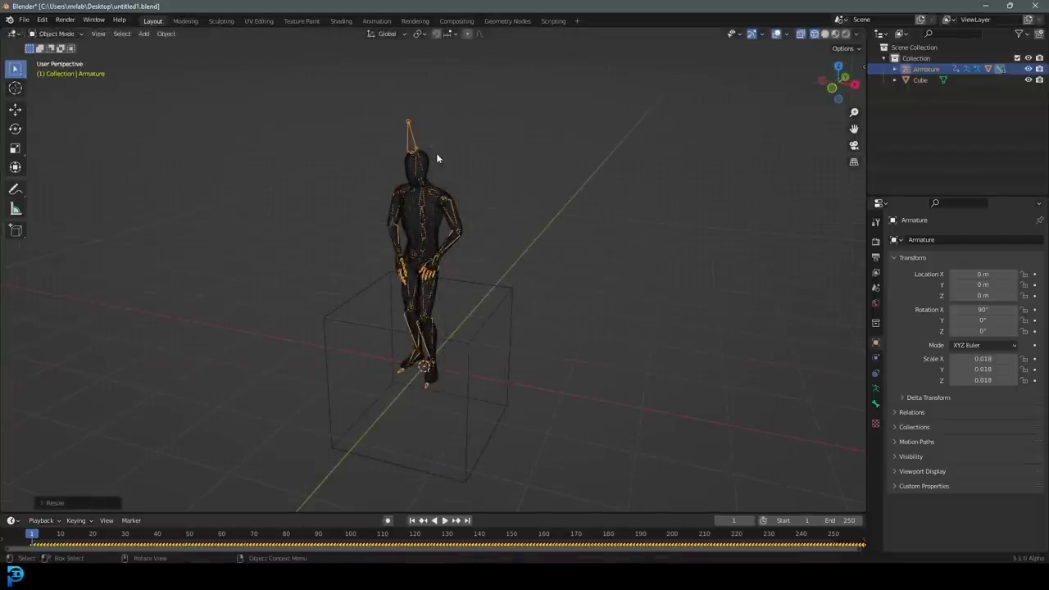
left_click(435, 156)
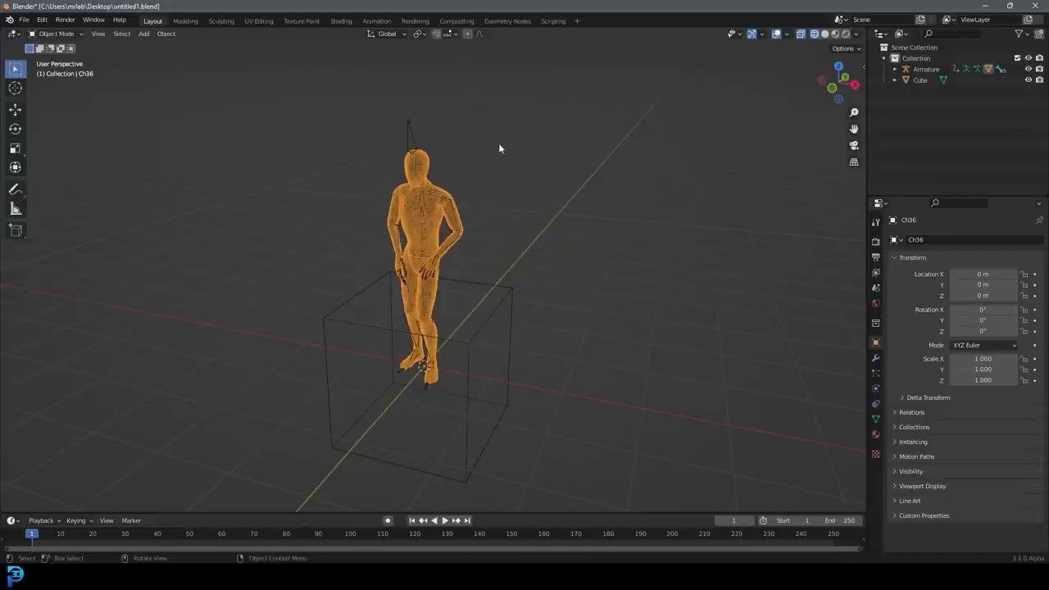
key("ctrl+a")
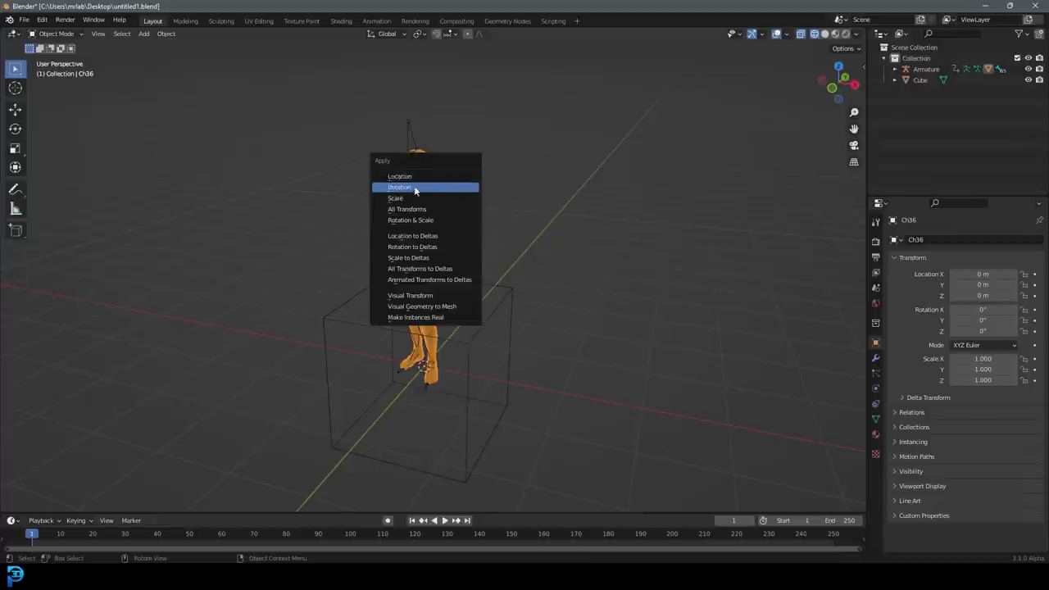
left_click(417, 200)
Return the viewport to solid shading and delete the cube around the mannequin's legs.
key("shift+z")
left_click(480, 229)
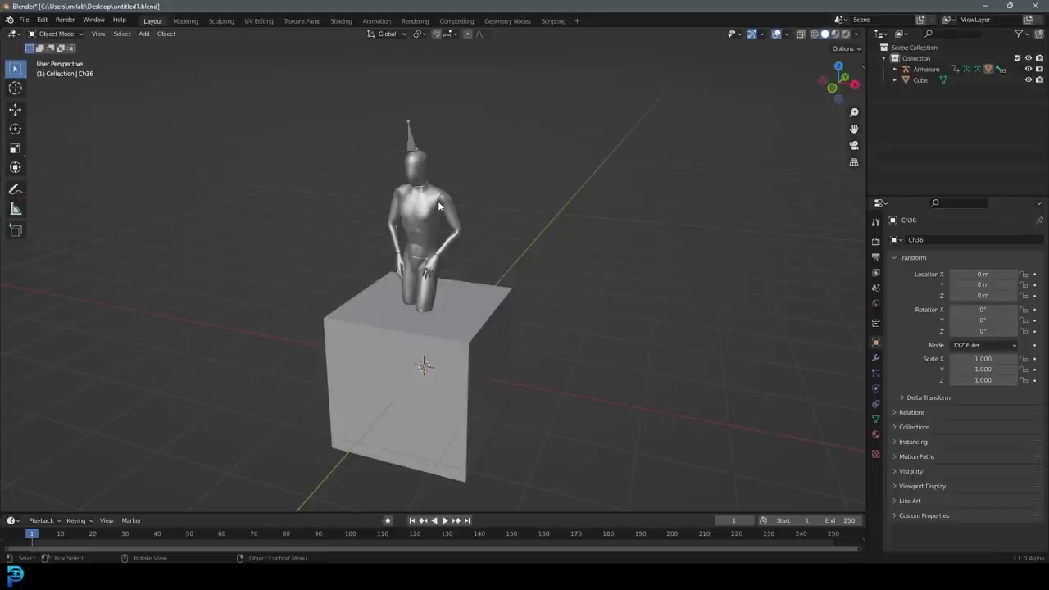
middle_click_drag(437, 201, 507, 288)
left_click(507, 289)
key("Delete")
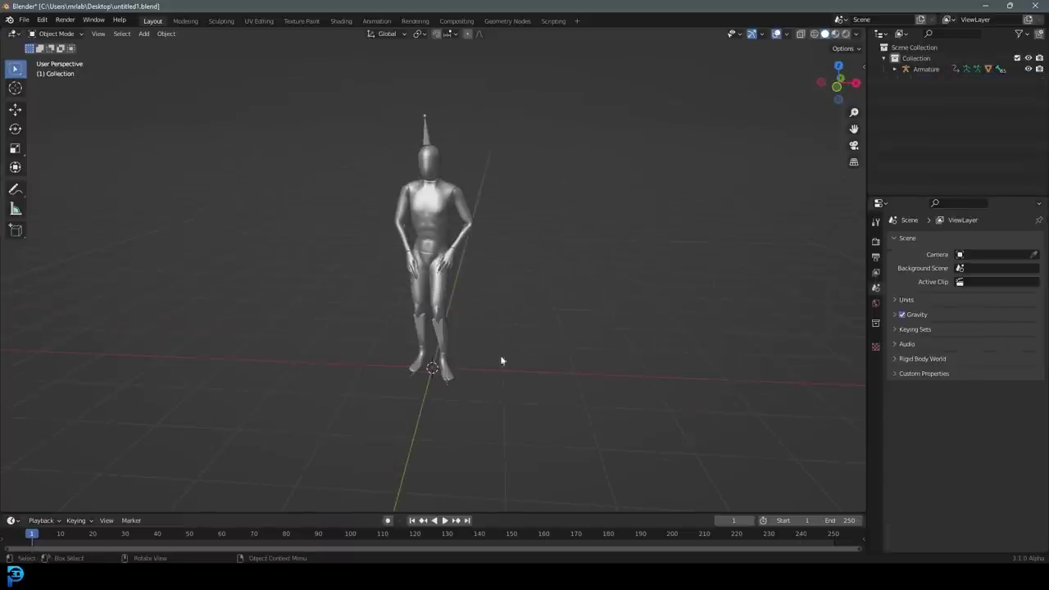
Enlarge the timeline area and play the dance animation from frame 1.
left_click_drag(287, 511, 164, 363)
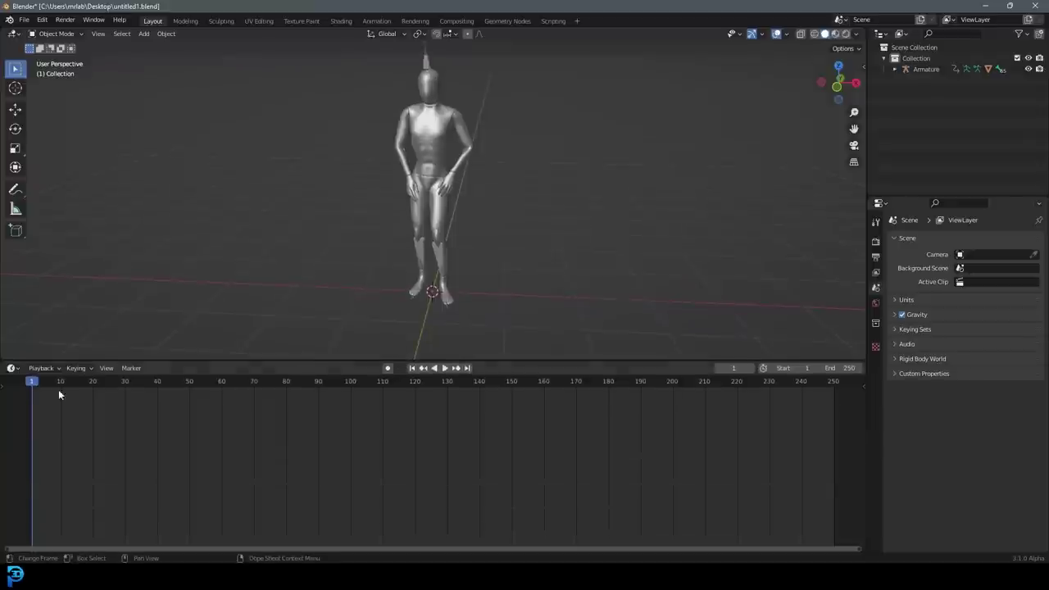
left_click(30, 378)
key("space")
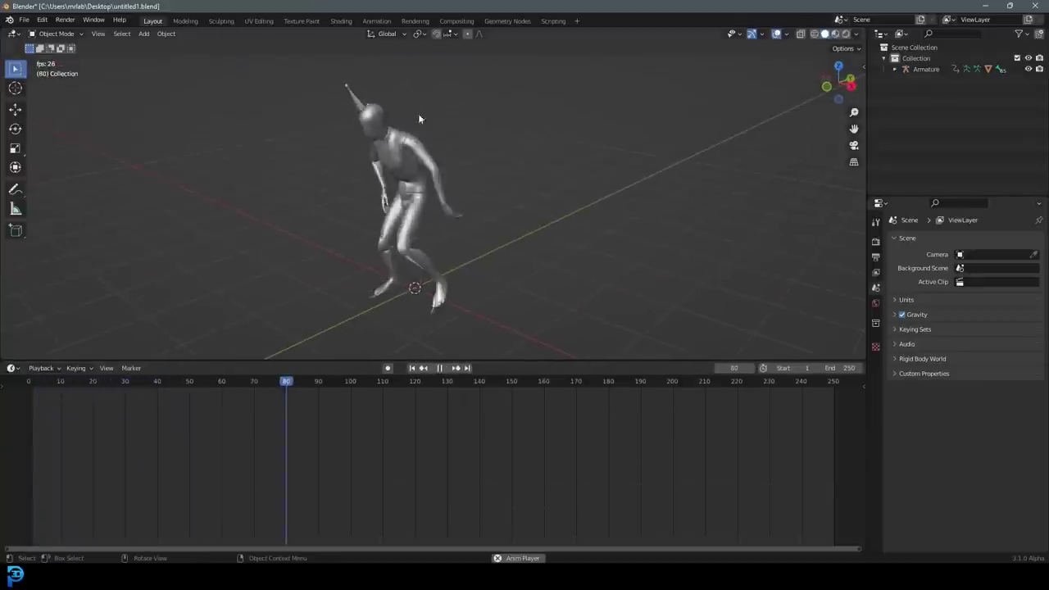
Show the body mesh's modifiers in a widened properties area, frame the mesh in the view and stop playback.
left_click(419, 139)
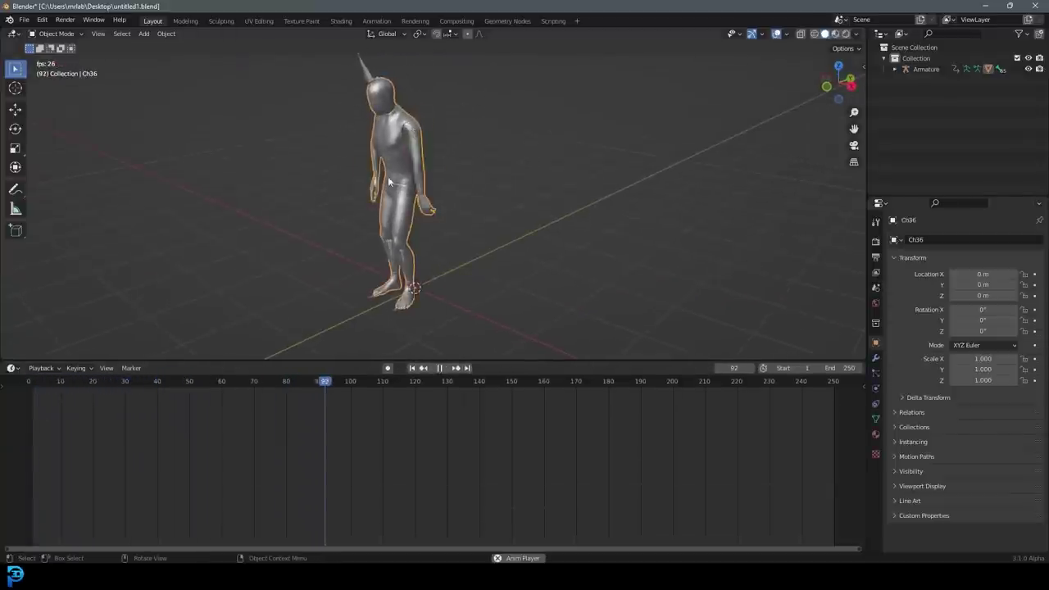
left_click(876, 358)
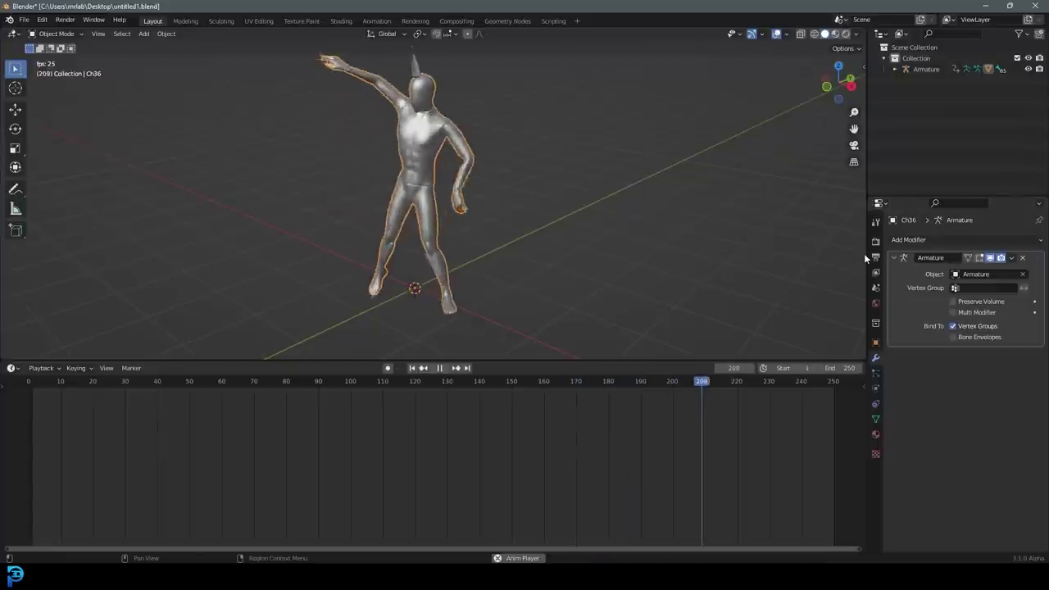
left_click_drag(867, 256, 774, 271)
key("KP_Decimal")
key("space")
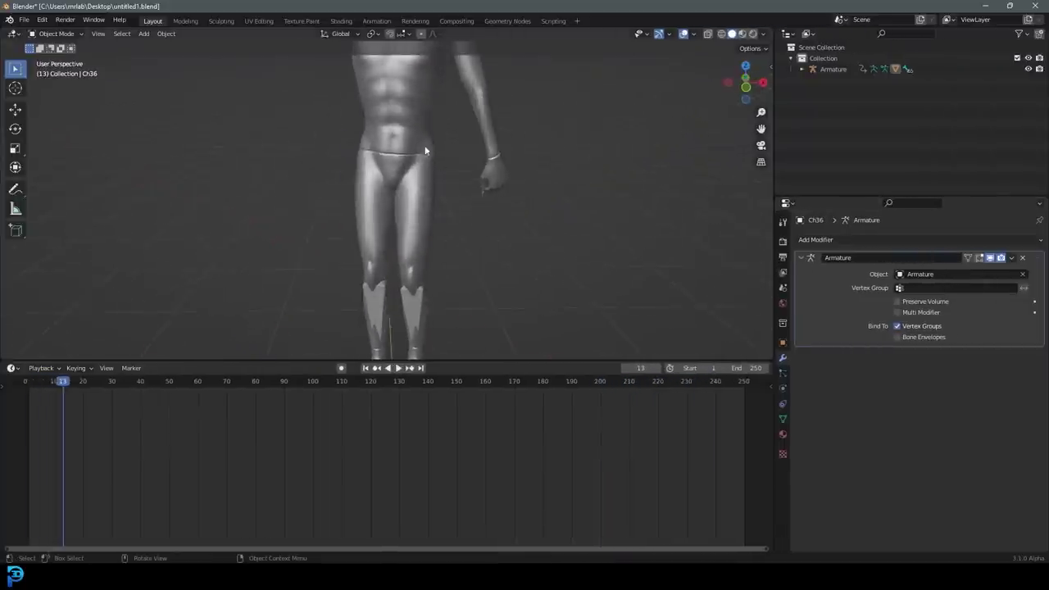
Display the mannequin's upper body in wireframe and select the body mesh.
middle_click_drag(477, 245, 465, 241)
key("z")
left_click(379, 245)
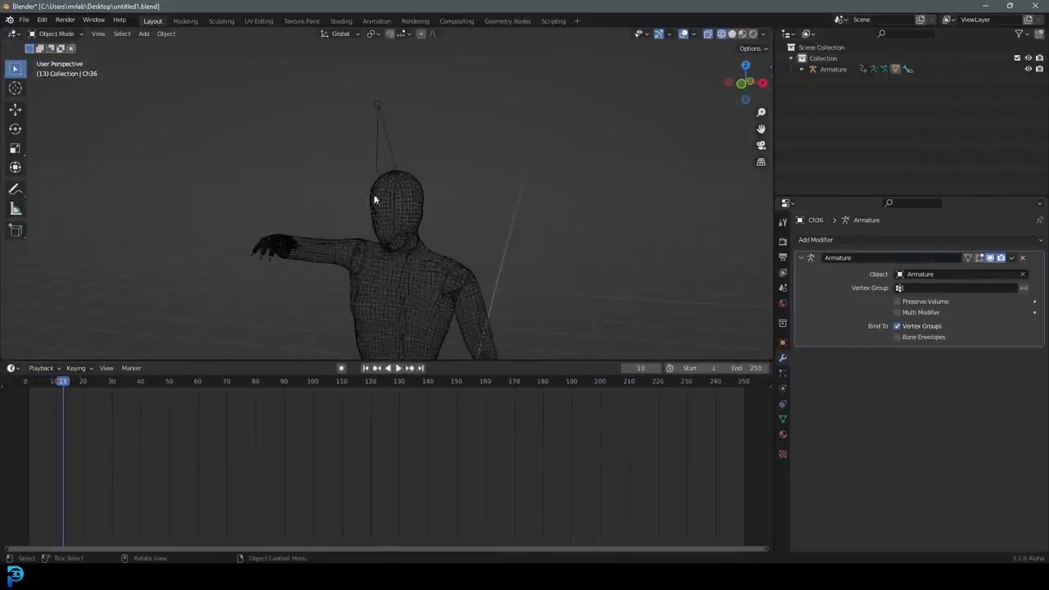
middle_click_drag(422, 280, 460, 162, "shift")
left_click(492, 164)
left_click(464, 148)
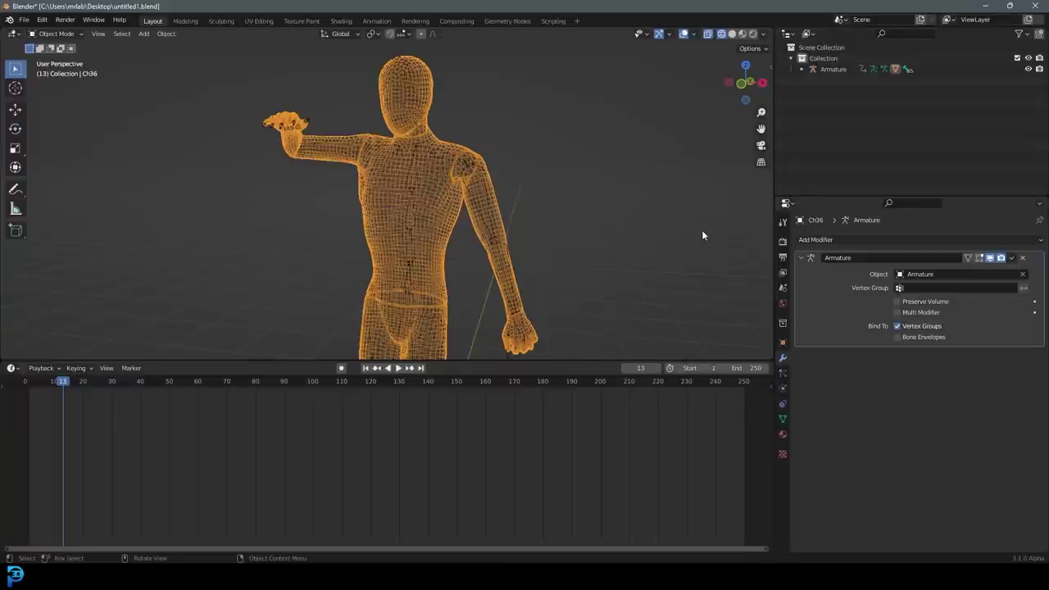
Add a Decimate modifier above the body mesh's Armature modifier and set it to Un-Subdivide with 1 iteration.
left_click(817, 239)
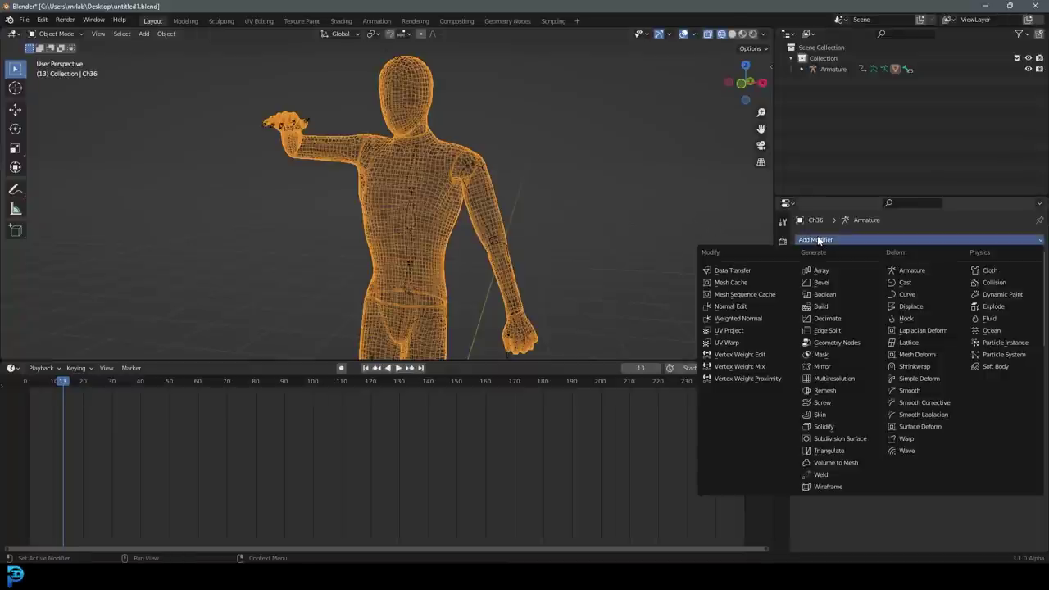
left_click(841, 319)
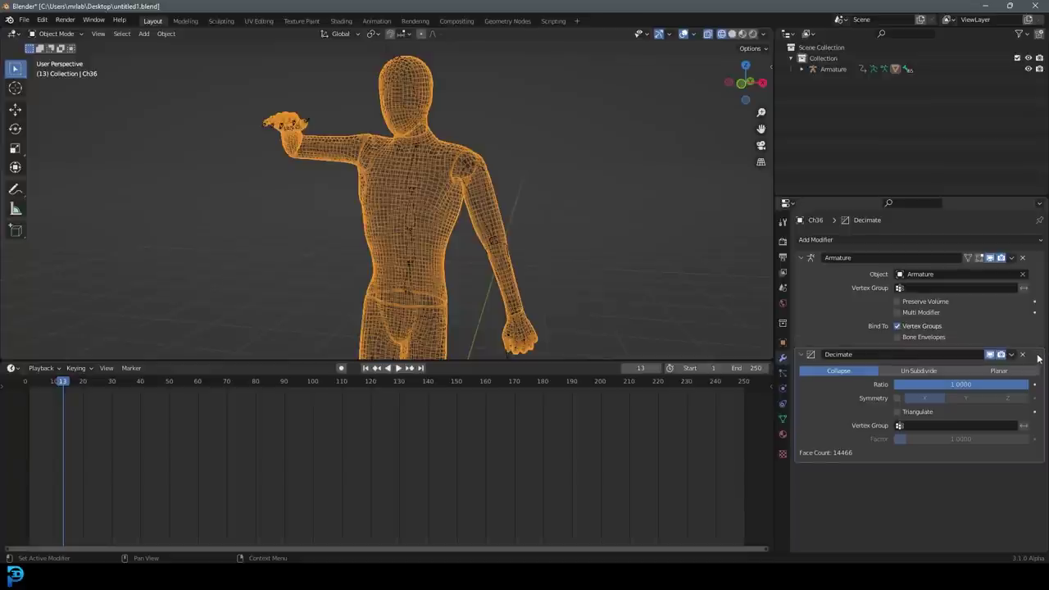
left_click_drag(1035, 364, 1033, 250)
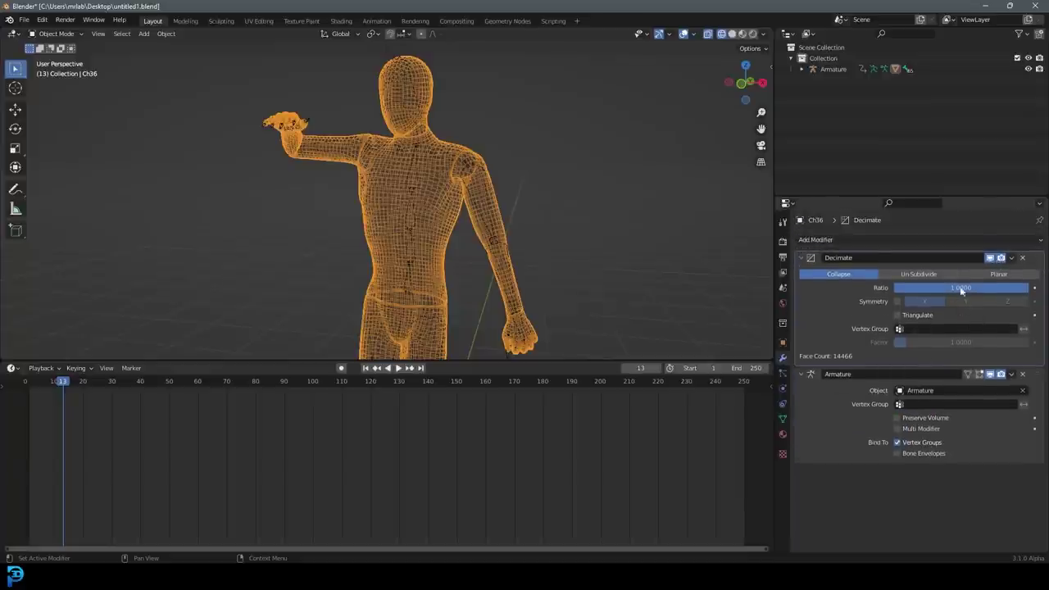
left_click(919, 274)
left_click(1025, 288)
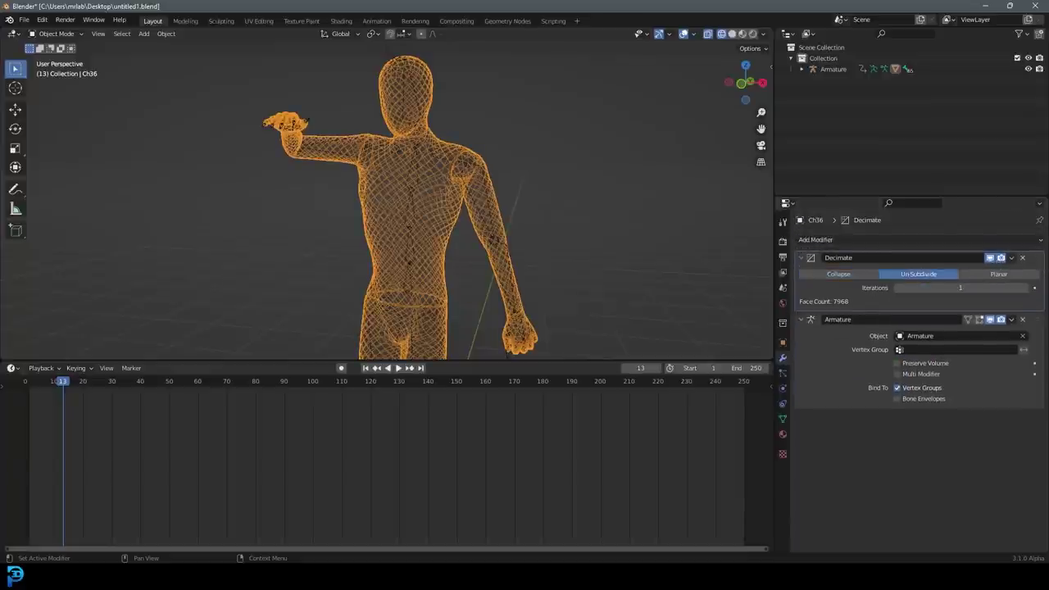
Check the decimated mannequin in solid shading by playing the dance animation, stopping at frame 160.
key("z")
left_click(539, 136)
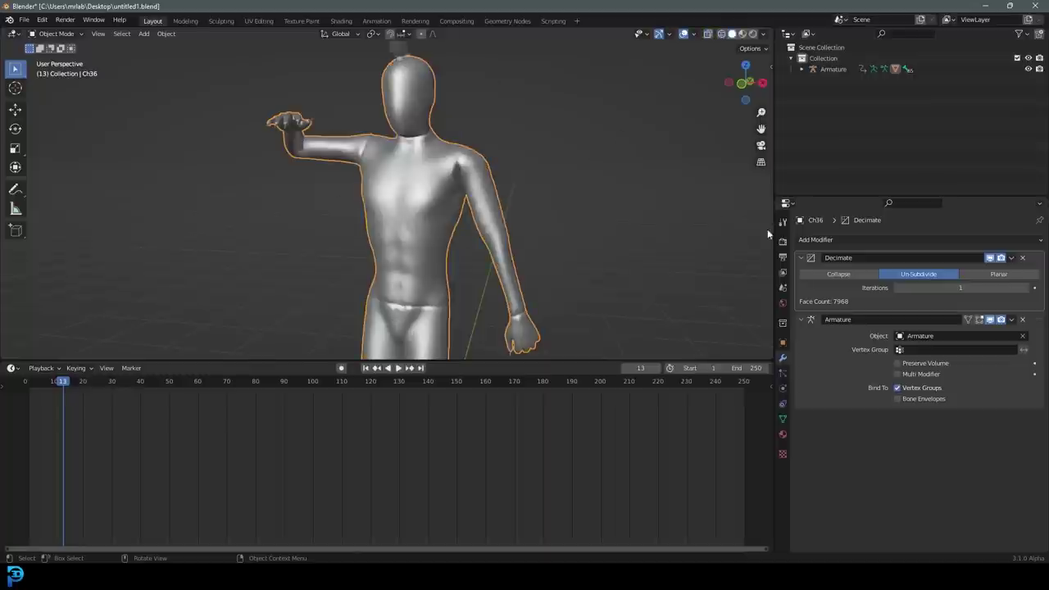
key("space")
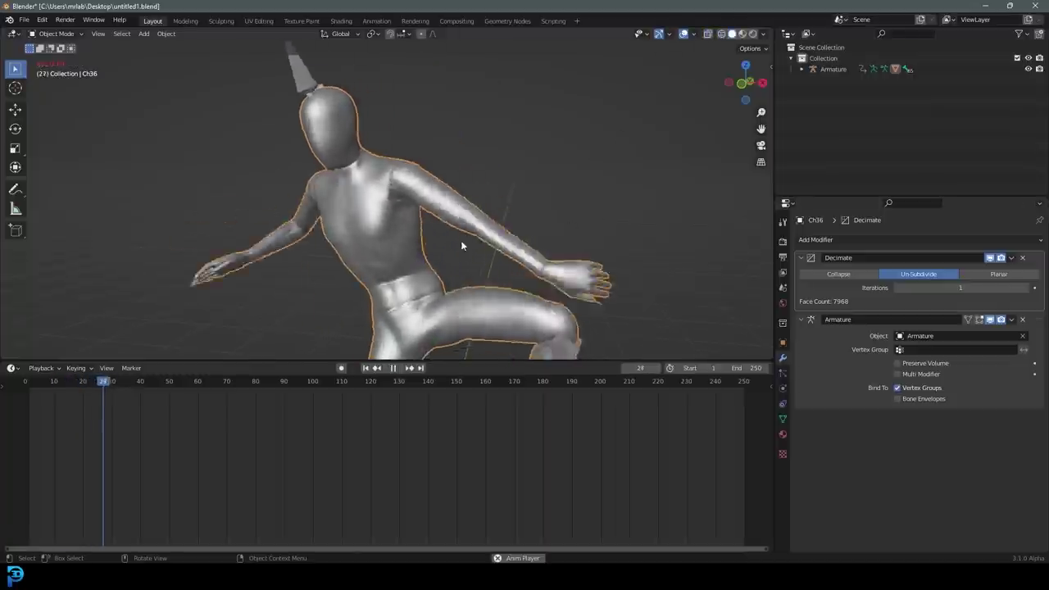
scroll(460, 240, "down", 4)
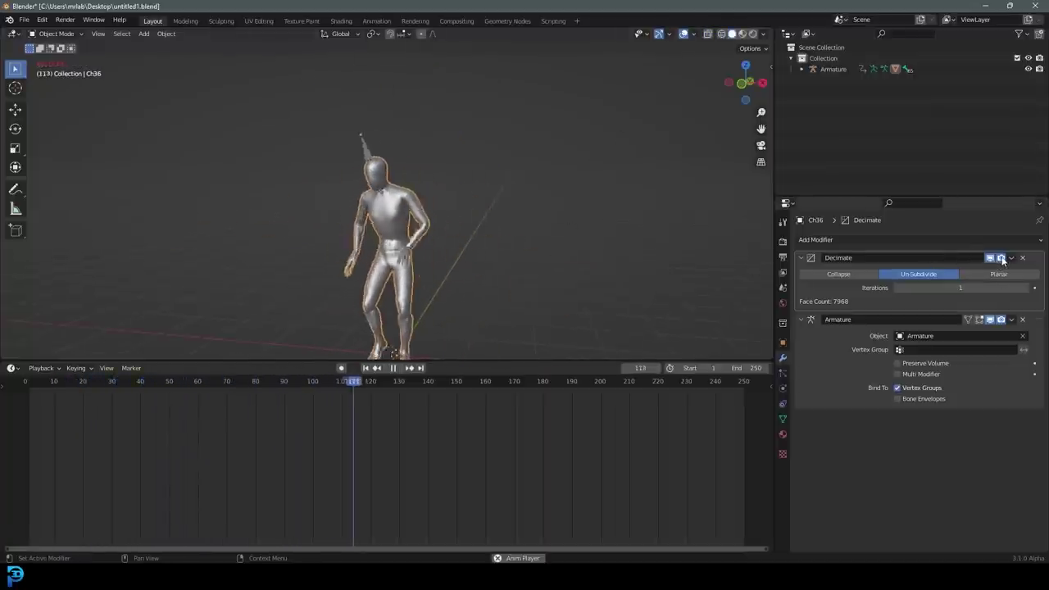
key("space")
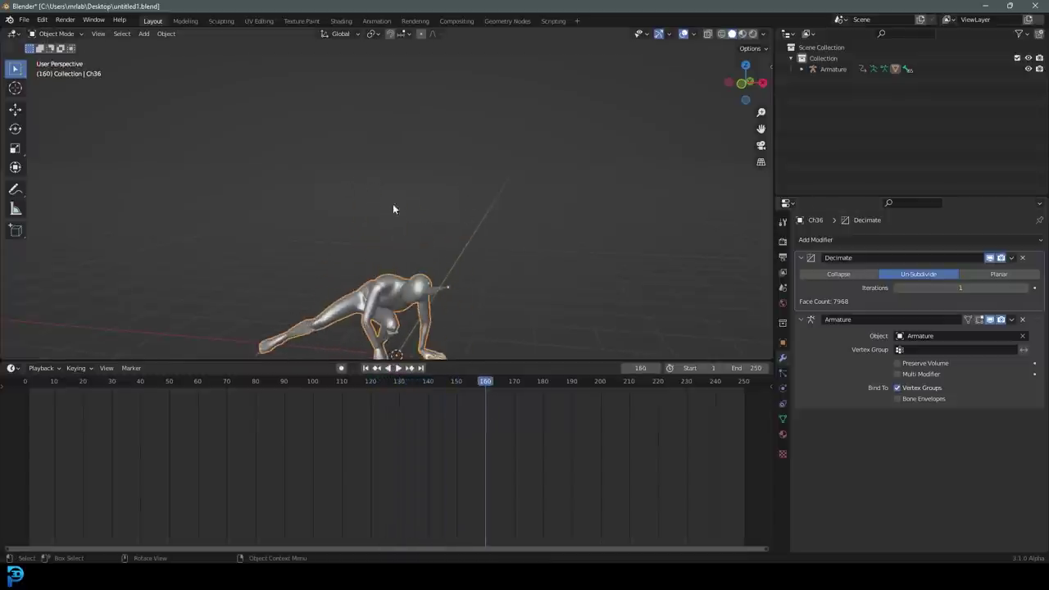
Remove the Ch36_Body material from the mannequin's body mesh.
middle_click_drag(393, 208, 544, 196)
scroll(543, 195, "up", 4)
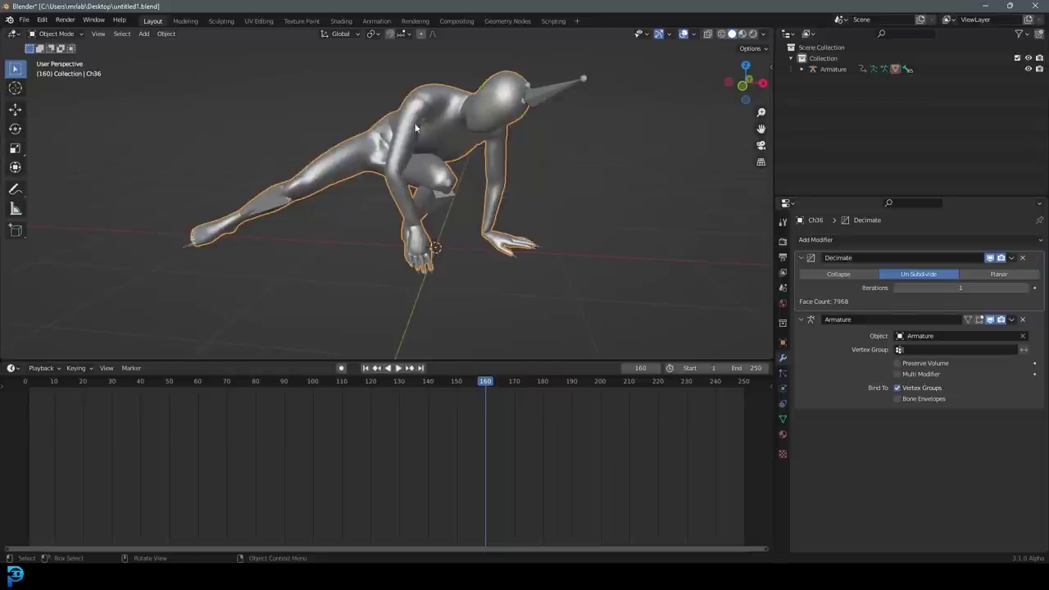
left_click(784, 434)
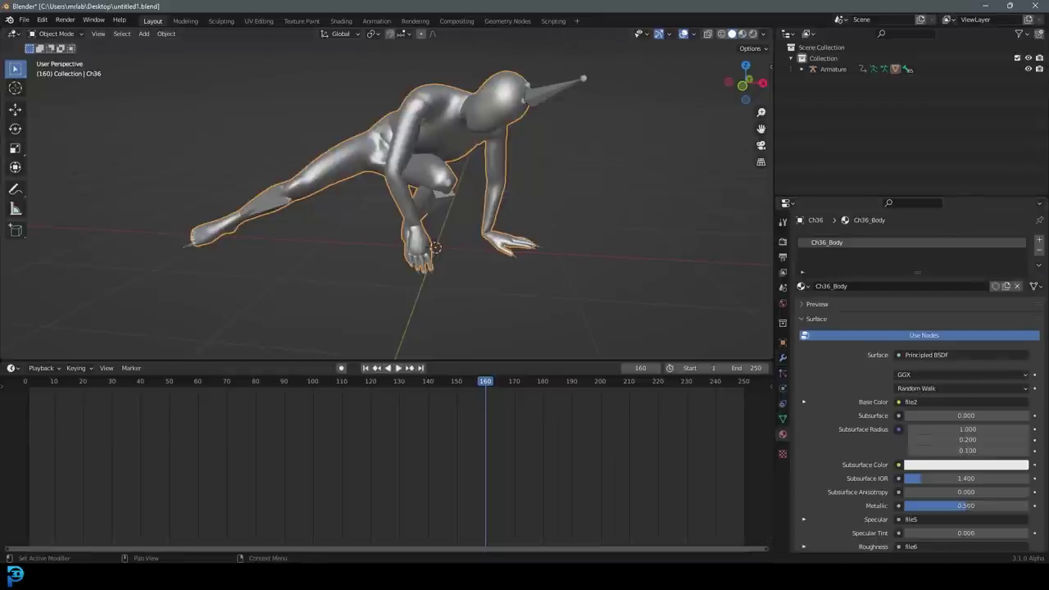
left_click(1039, 250)
Shrink the timeline area to give the 3D viewport more height around the crouching mannequin.
scroll(369, 151, "down", 3)
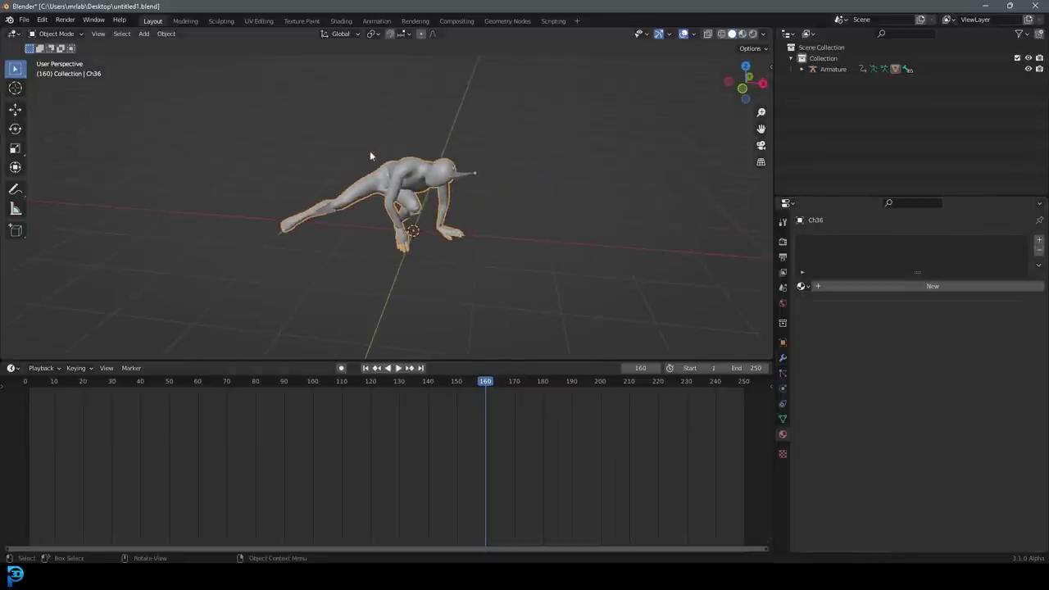
left_click_drag(308, 360, 320, 466)
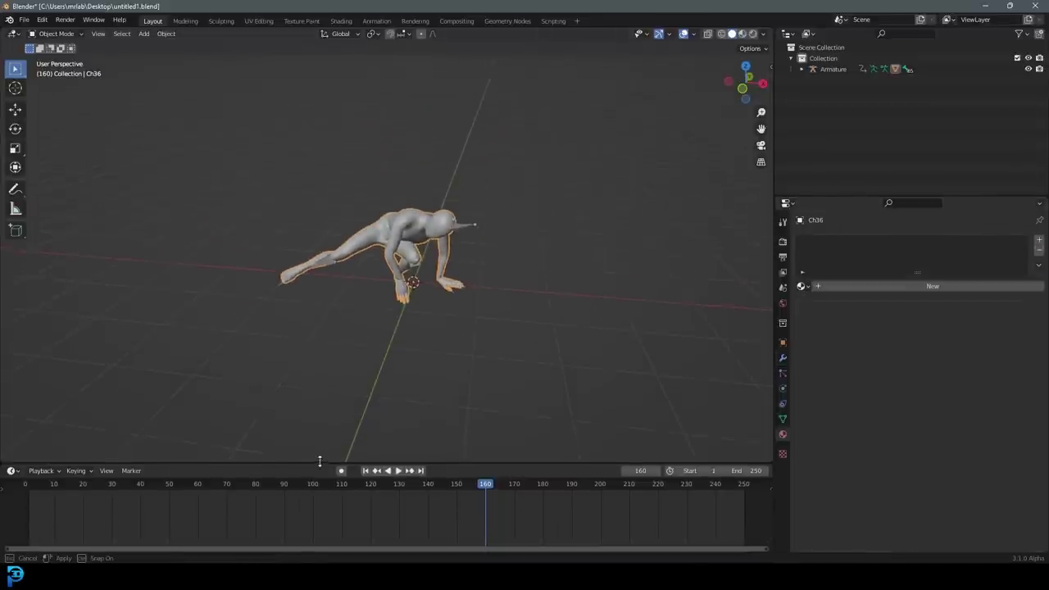
scroll(391, 223, "up", 3)
middle_click_drag(393, 223, 435, 148)
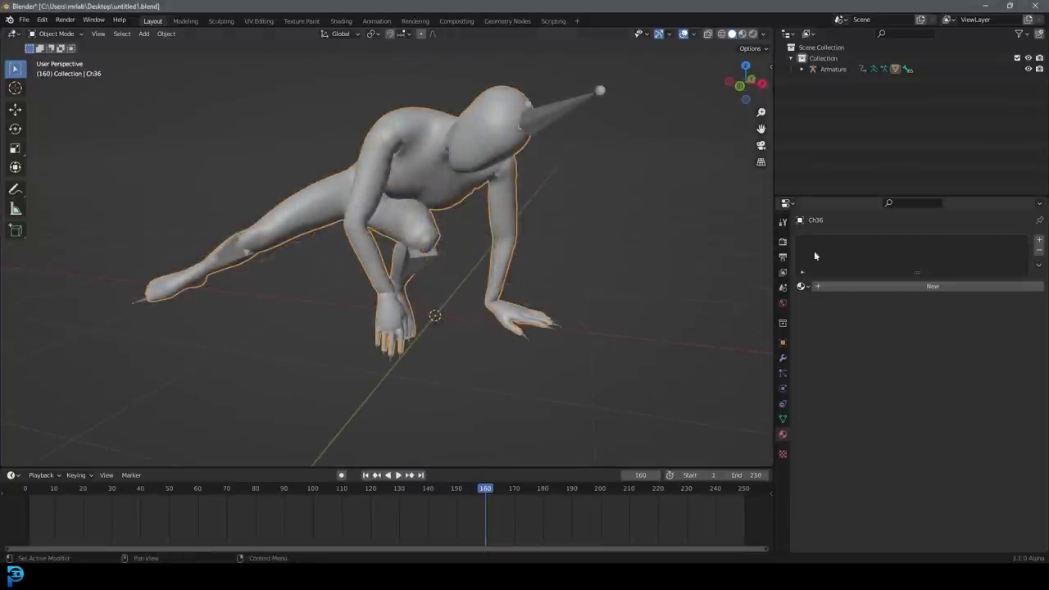
Add a particle system to the body mesh and set its type to Hair.
left_click(783, 375)
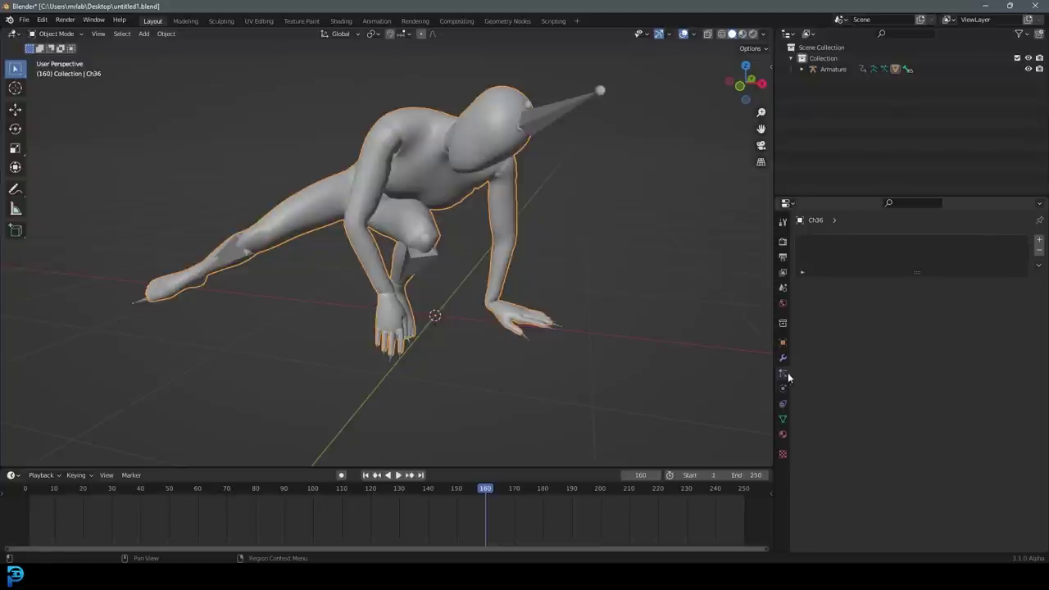
left_click(1039, 242)
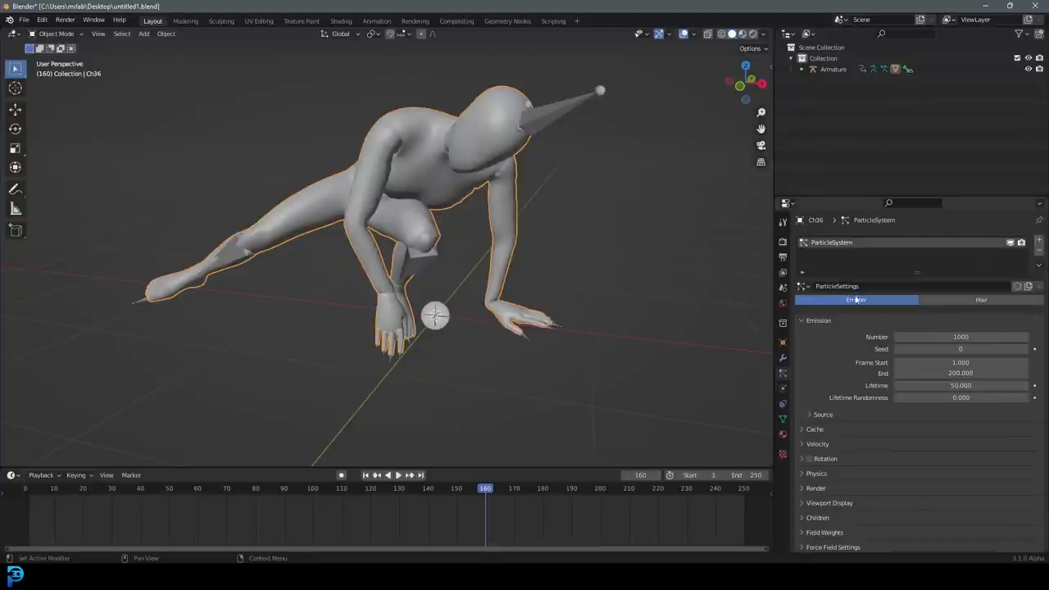
left_click(963, 303)
middle_click_drag(411, 214, 492, 233)
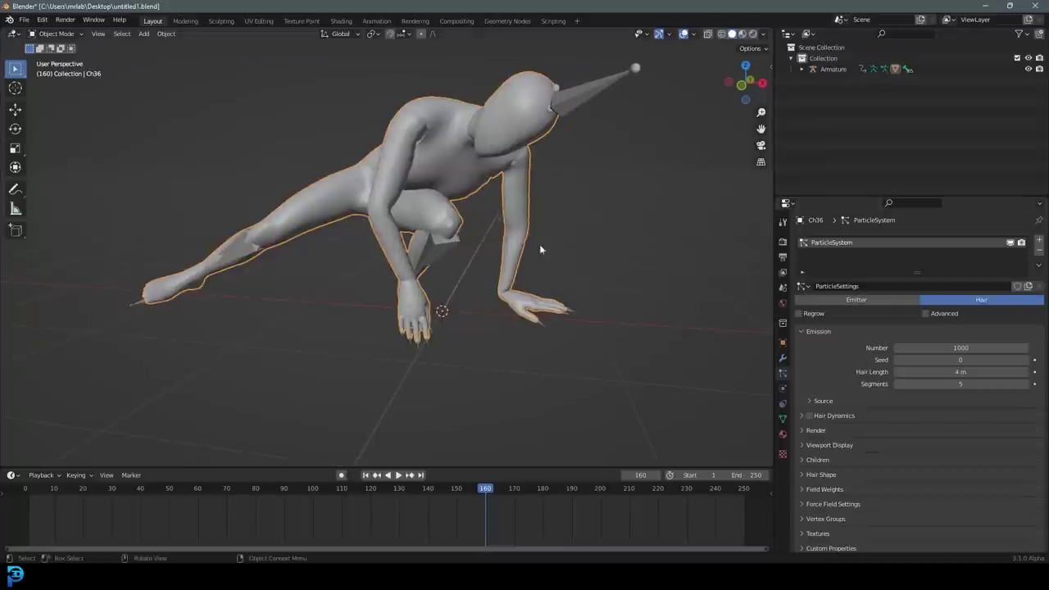
Make the hair emission source use the modifier stack so the strands follow the posed mesh.
left_click(814, 398)
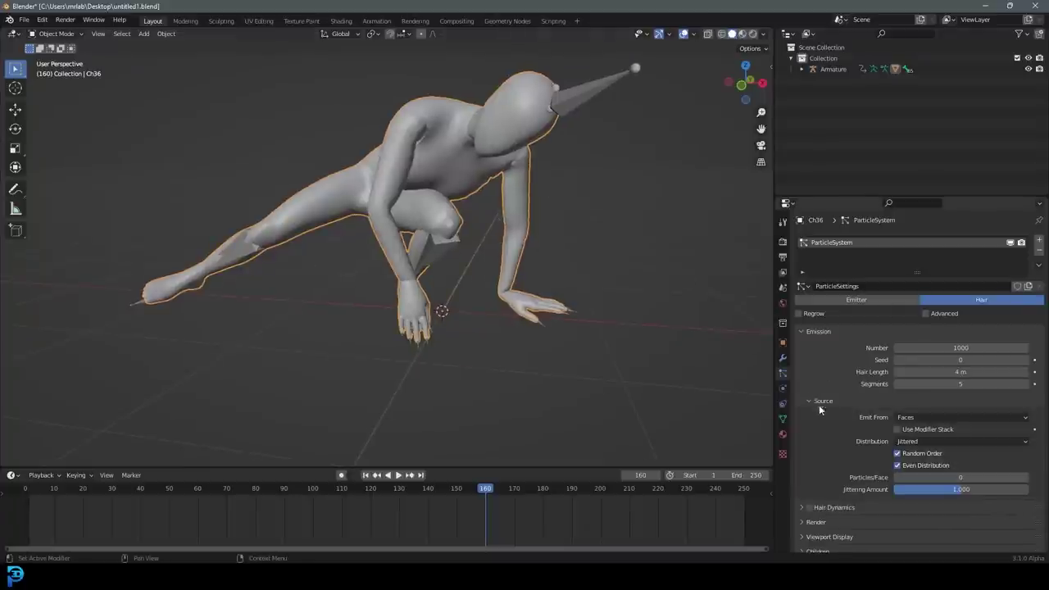
left_click(899, 431)
scroll(558, 262, "down", 3)
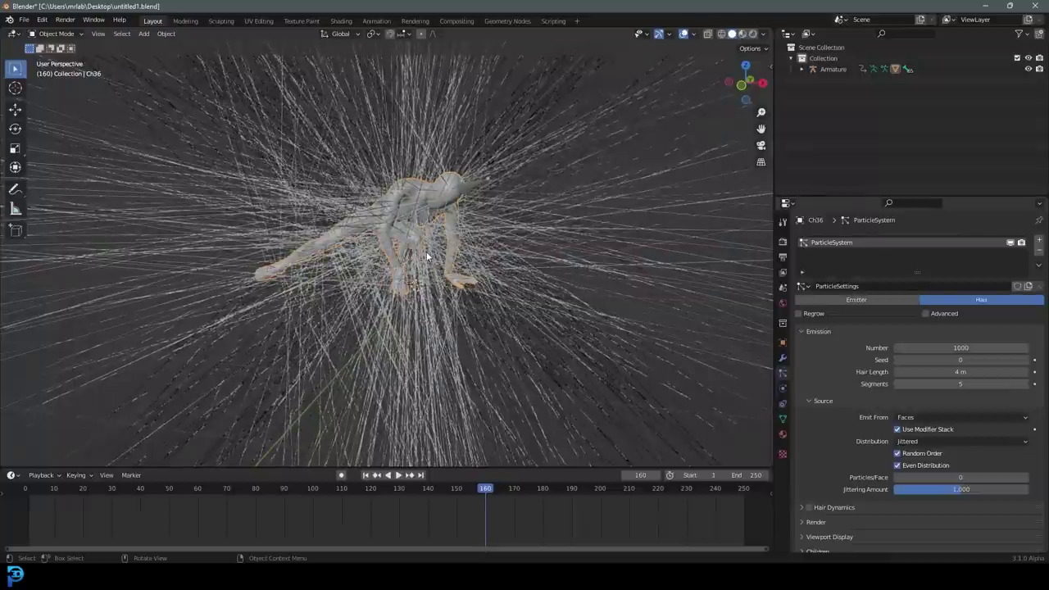
Set the particle system's hair length to 0.15 m.
left_click_drag(948, 372, 864, 372)
left_click(966, 372)
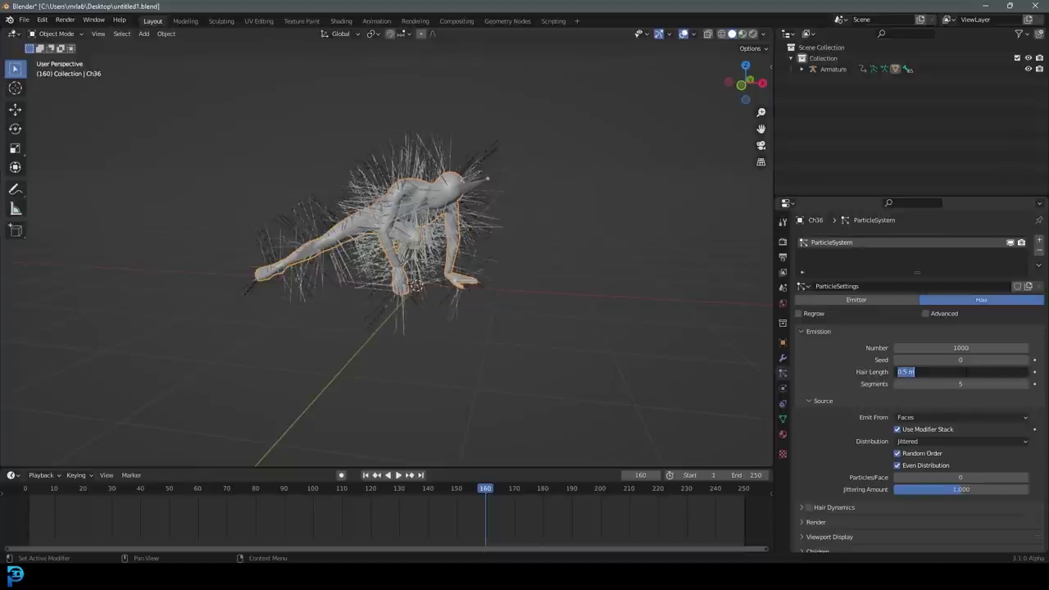
key("BackSpace")
type("0.15")
key("Return")
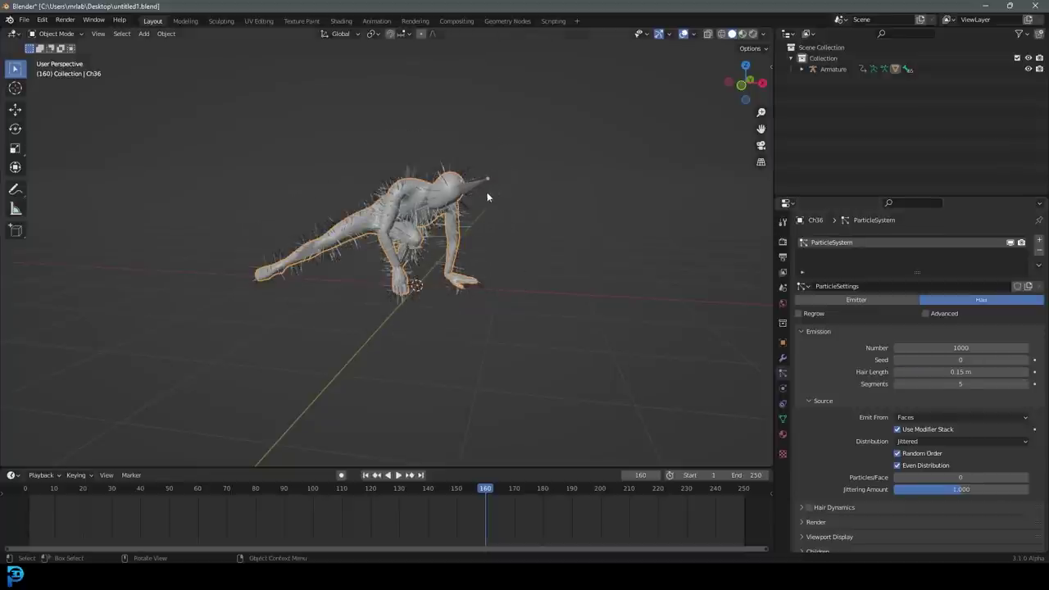
Set the hair length of the body's particle system to 0.2 m.
scroll(462, 172, "up", 1)
scroll(461, 172, "up", 4)
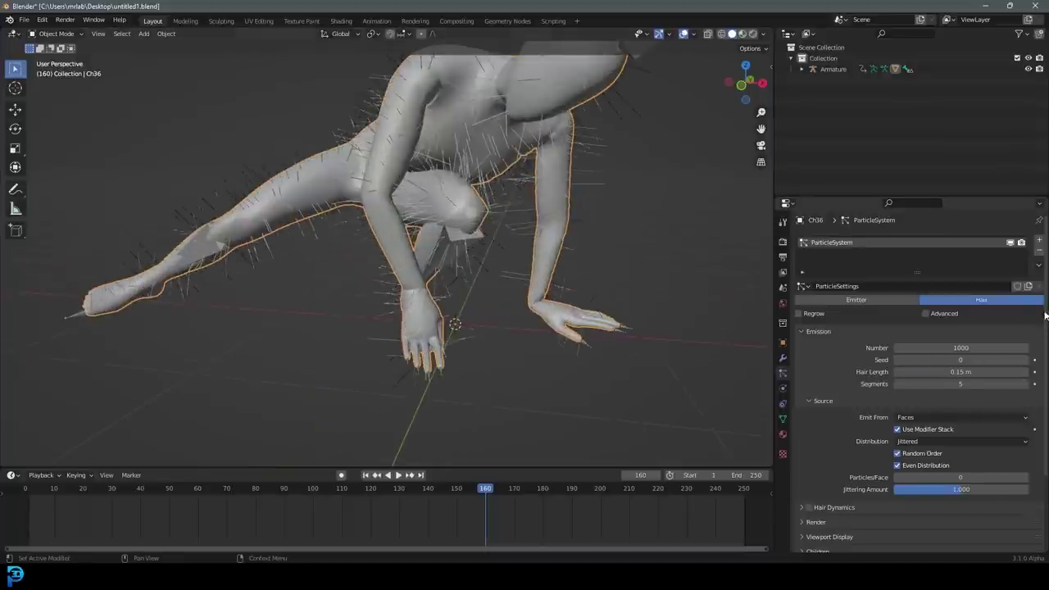
left_click(973, 372)
type("2")
key("Return")
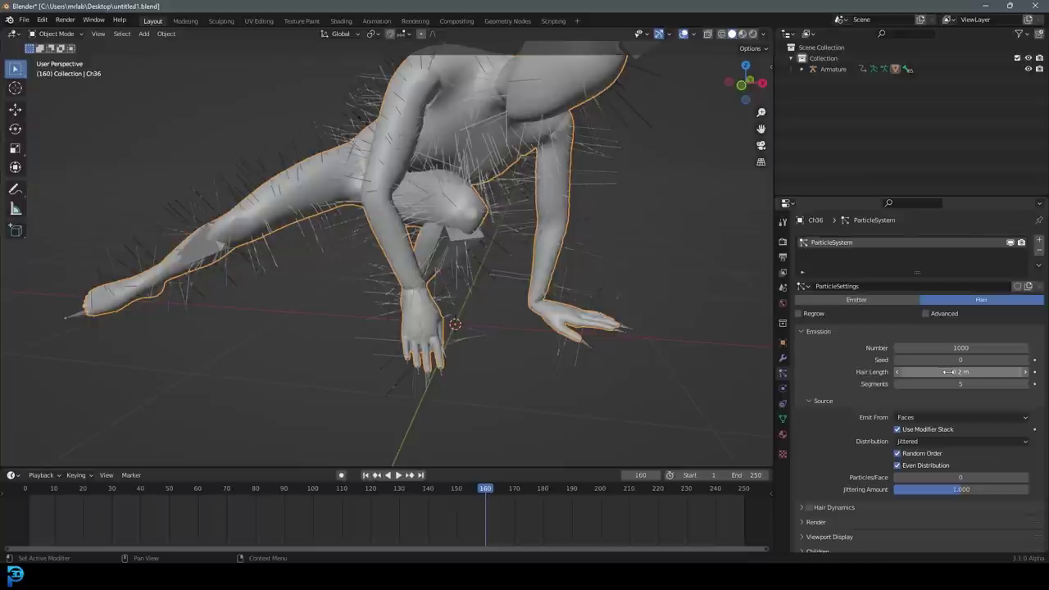
Enable B-Spline interpolation for the rendered hair path.
scroll(840, 388, "down", 3)
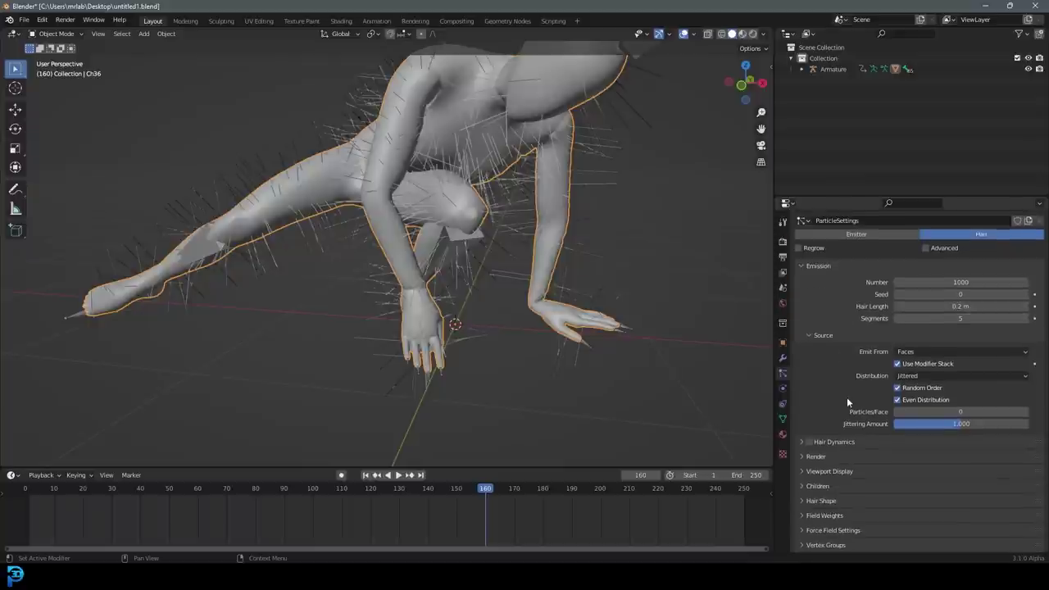
left_click(814, 428)
scroll(885, 399, "down", 2)
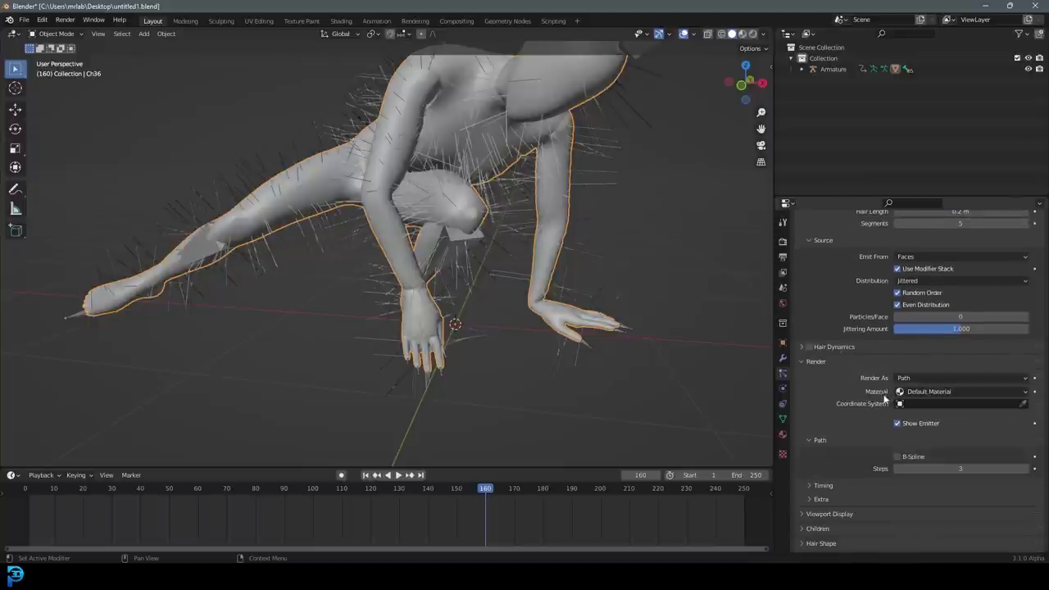
left_click(897, 457)
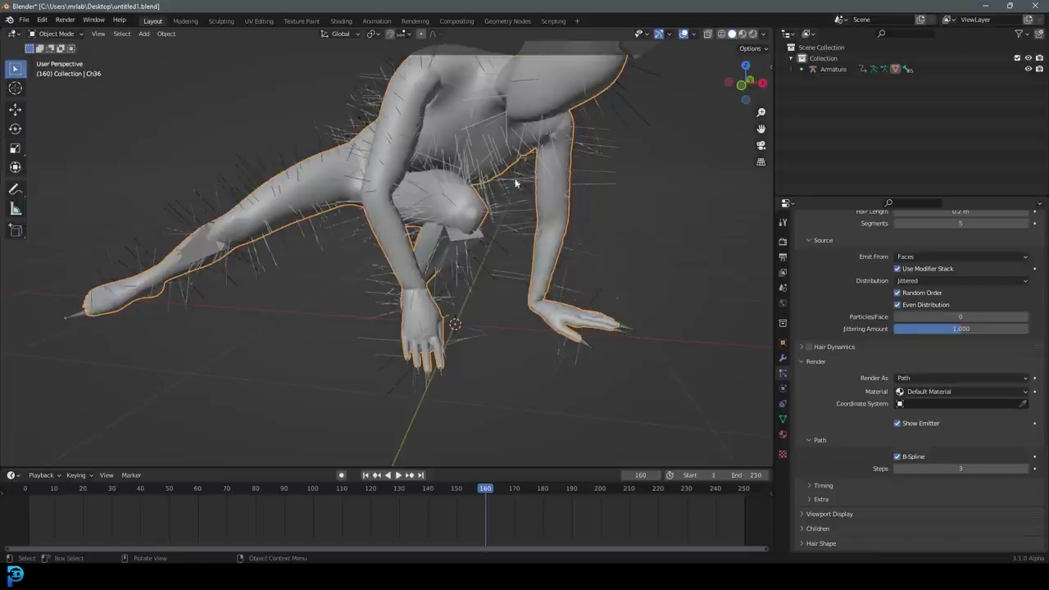
Set the hair's viewport display strand steps to 3.
scroll(1007, 436, "down", 2)
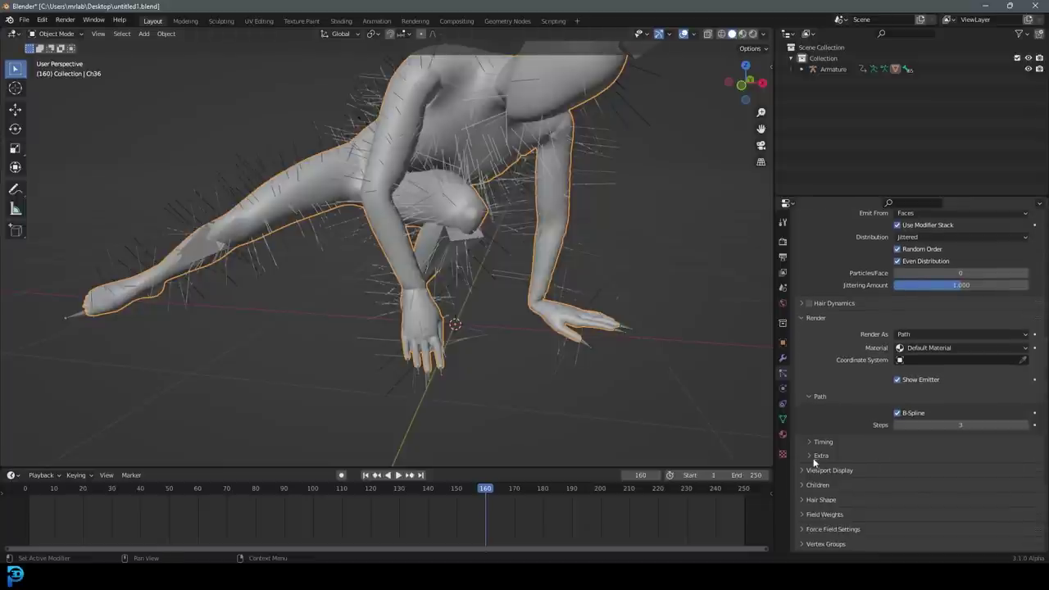
scroll(844, 453, "down", 1)
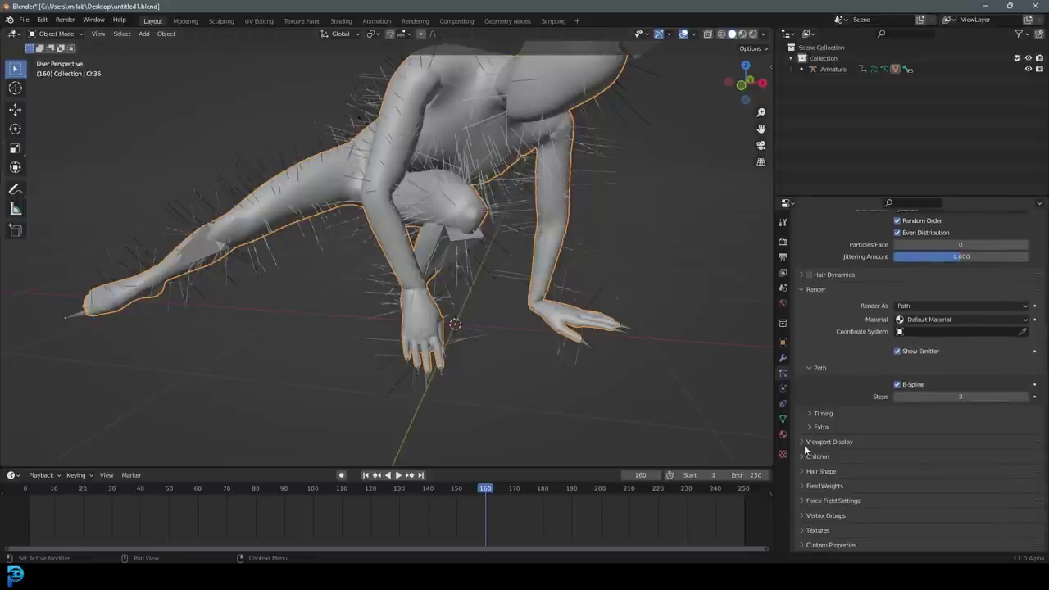
left_click(806, 443)
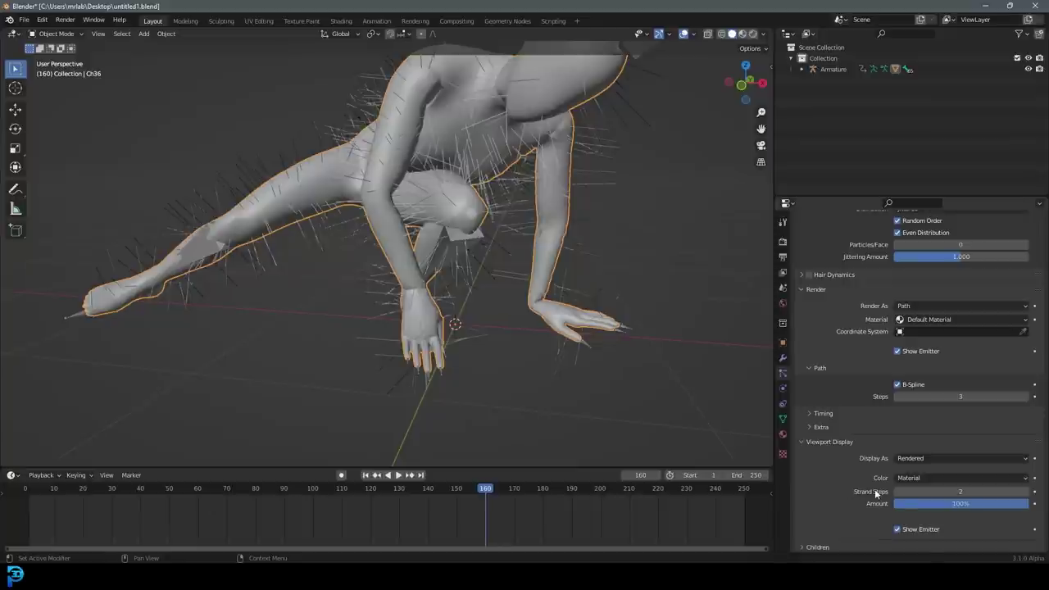
left_click_drag(911, 492, 926, 492)
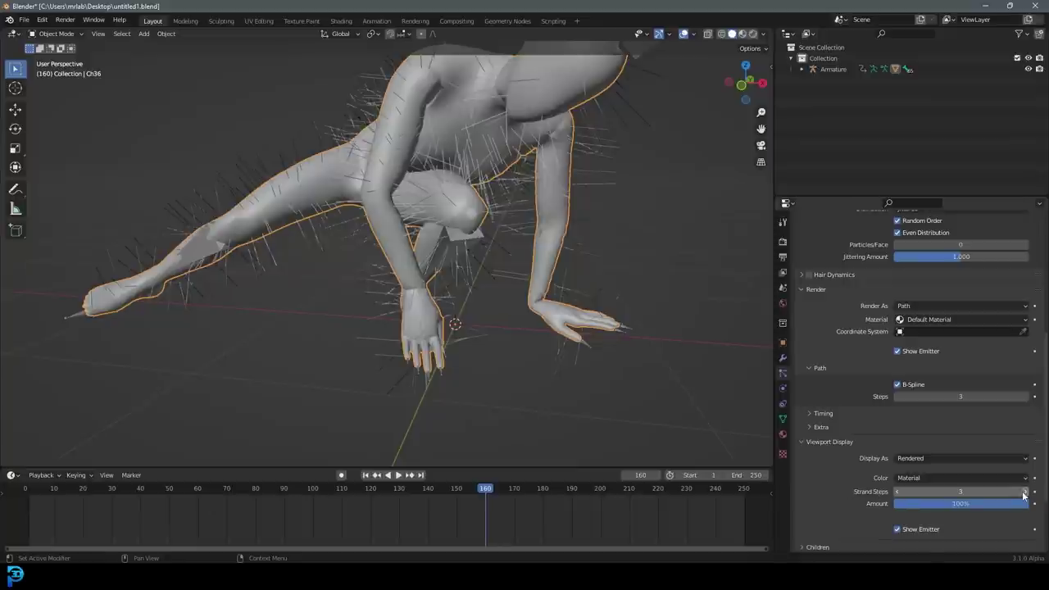
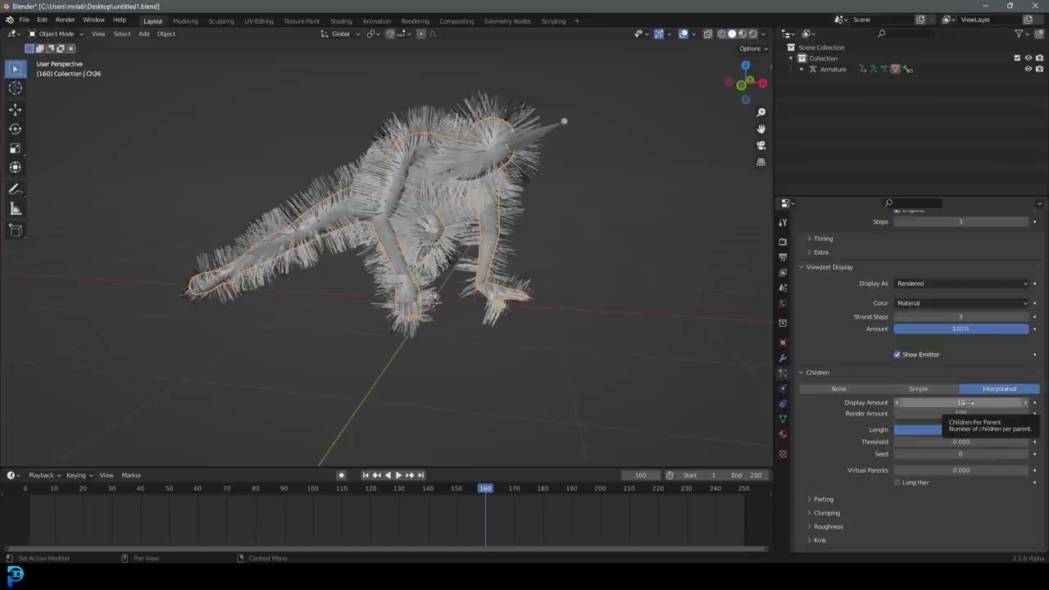
Set the interpolated children's display amount to 5 and render amount to 70.
left_click(972, 402)
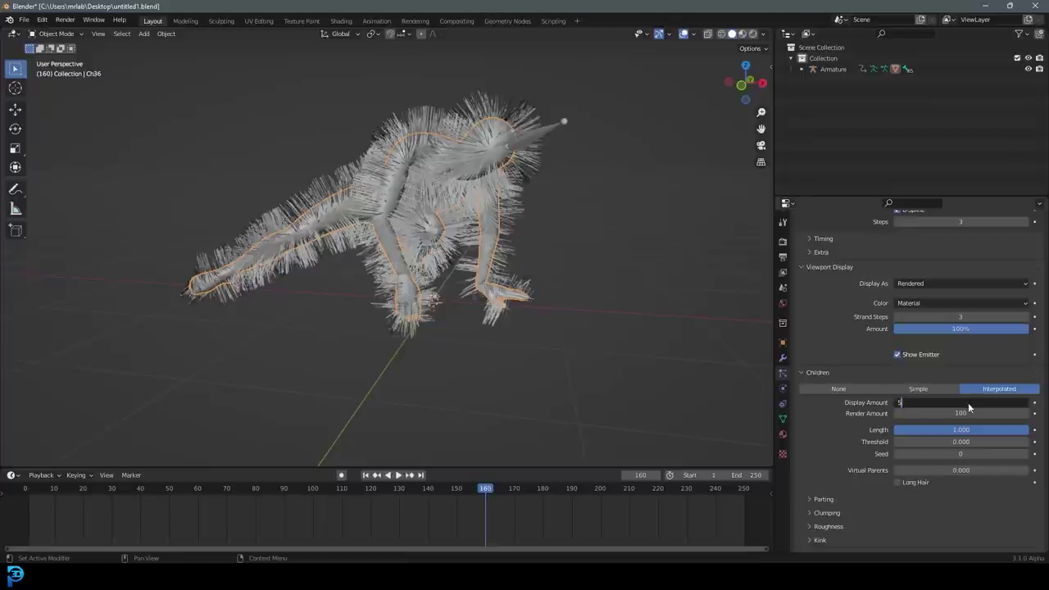
key("Return")
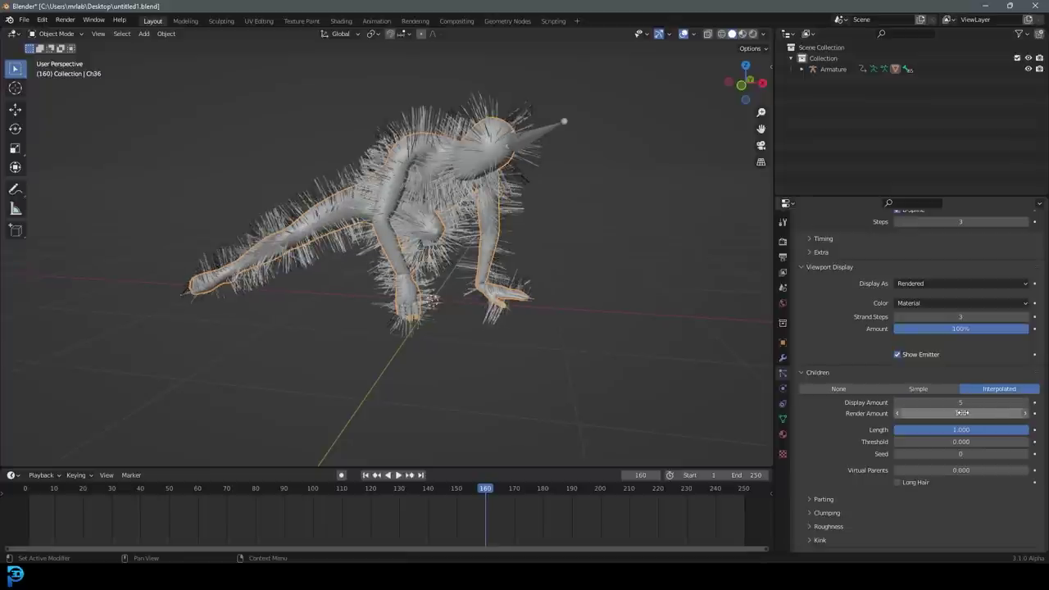
left_click(962, 413)
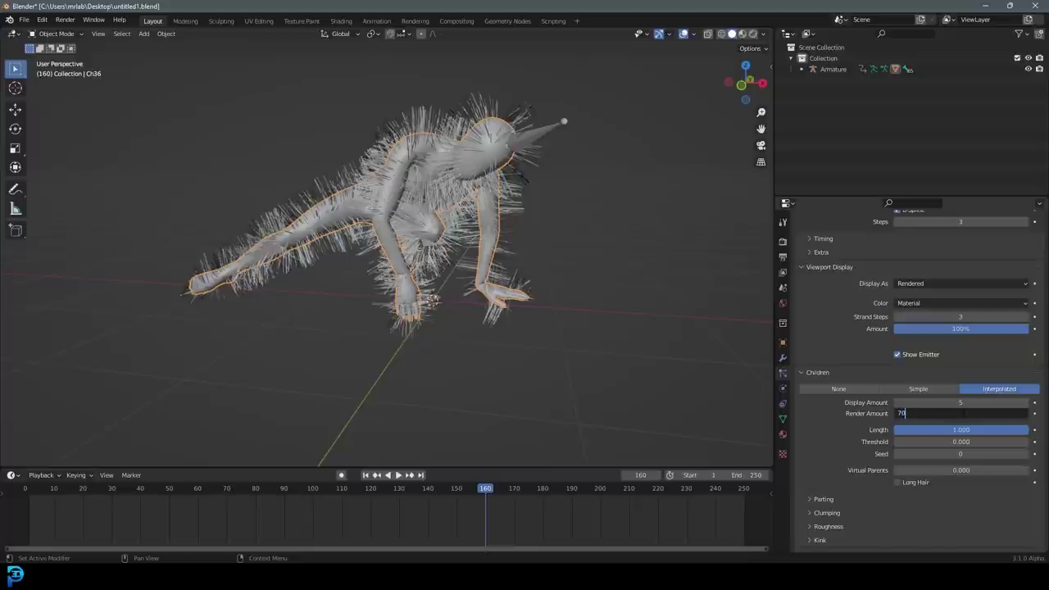
key("Return")
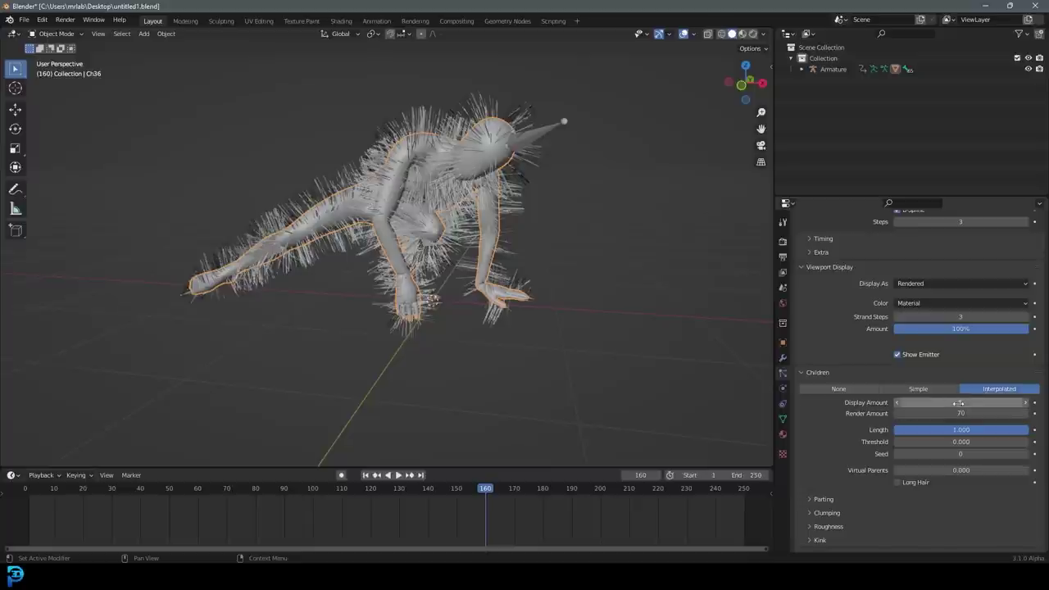
left_click_drag(942, 403, 918, 402)
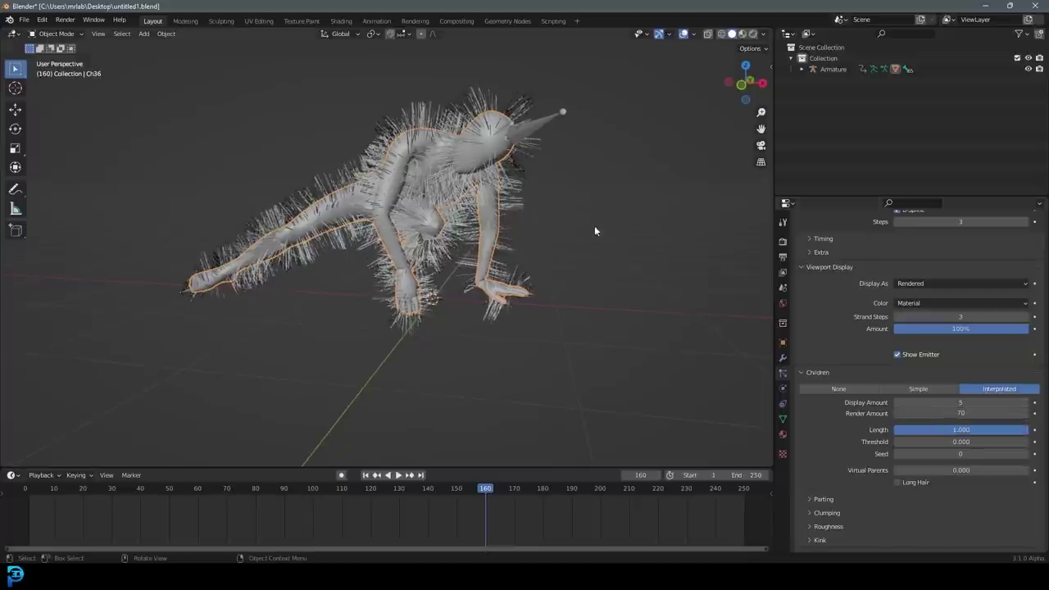
Play the dance from the first frame and examine how the hair follows the moving body up close.
key("shift+Left")
key("space")
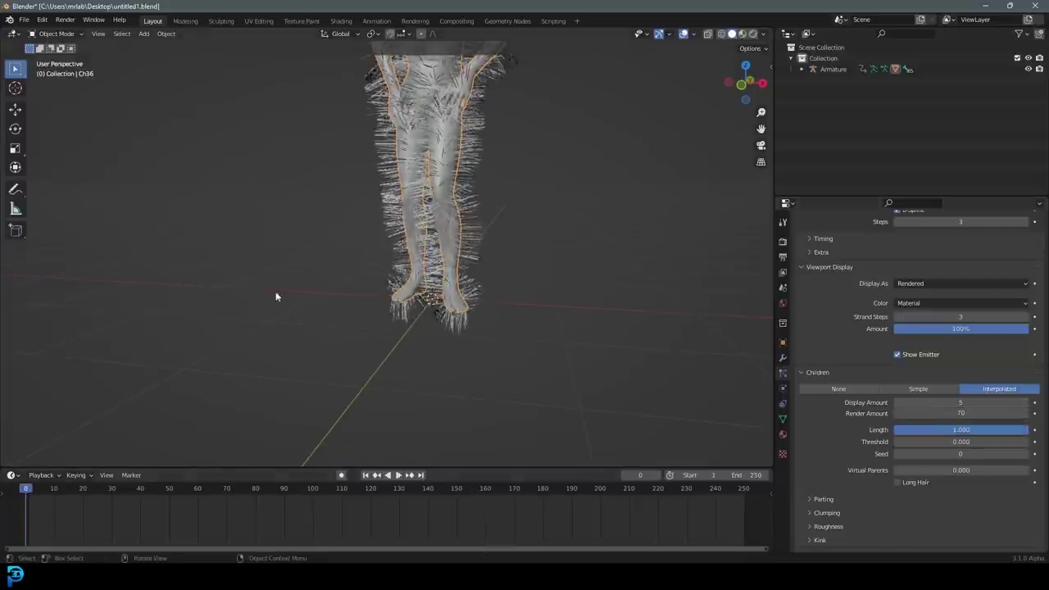
middle_click_drag(452, 211, 501, 157)
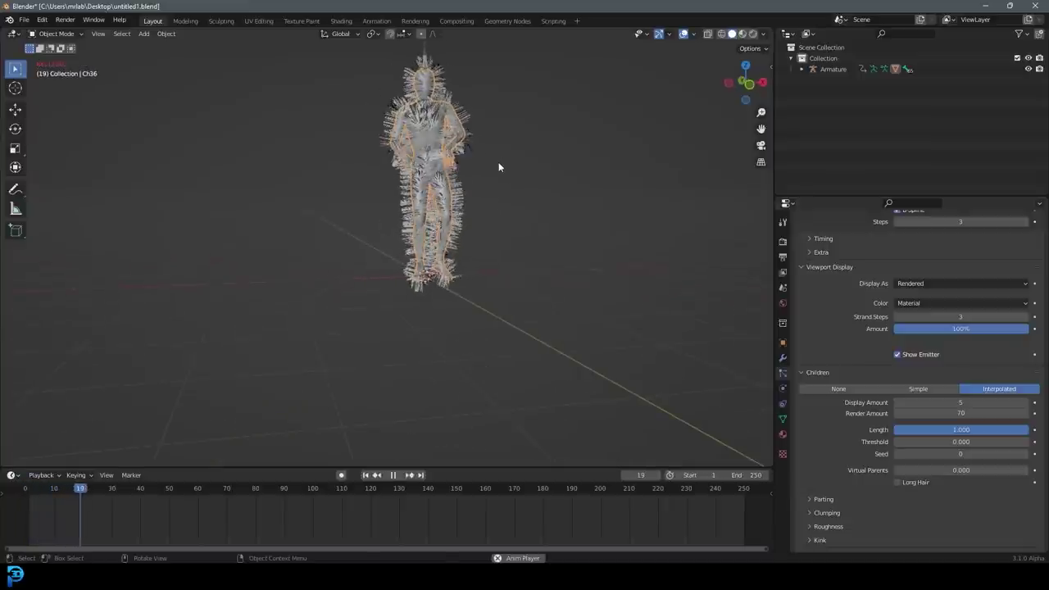
key("space")
scroll(488, 219, "up", 5)
key("space")
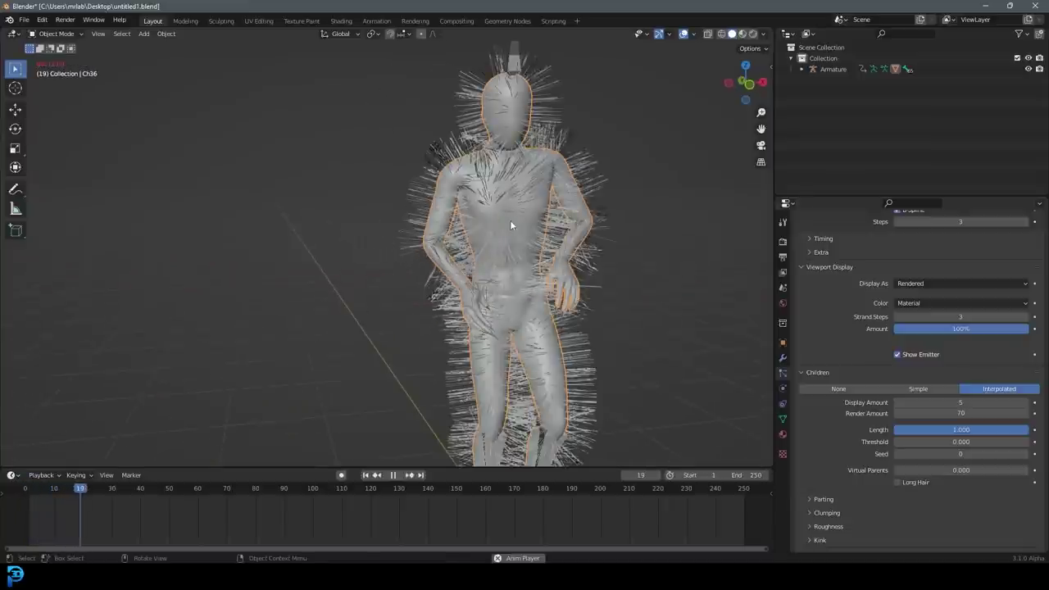
scroll(870, 313, "up", 3)
Enable Hair Dynamics on the particle system and expand its settings.
scroll(870, 313, "up", 10)
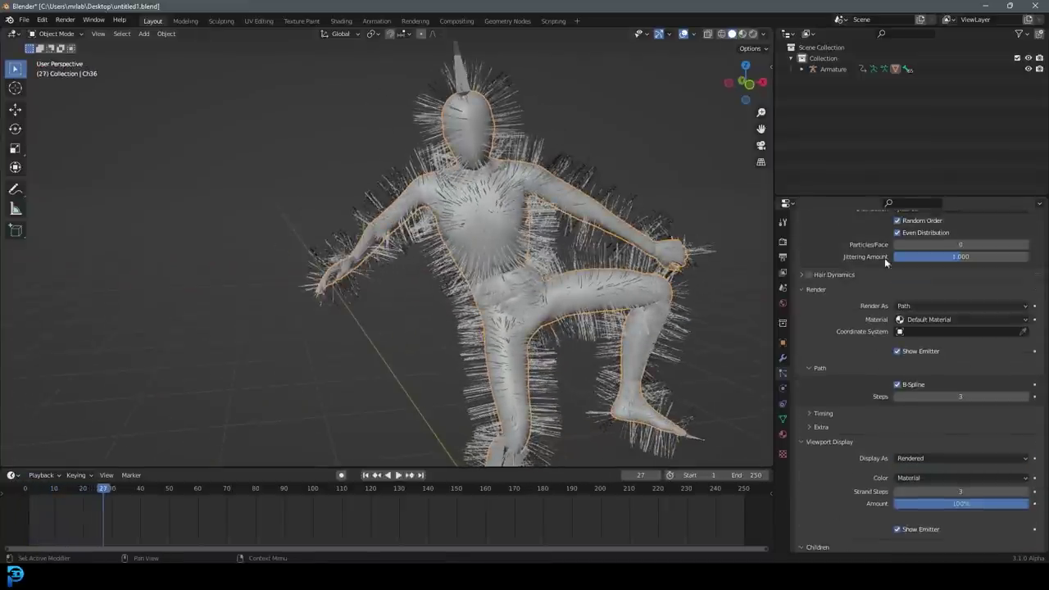
scroll(828, 268, "down", 2)
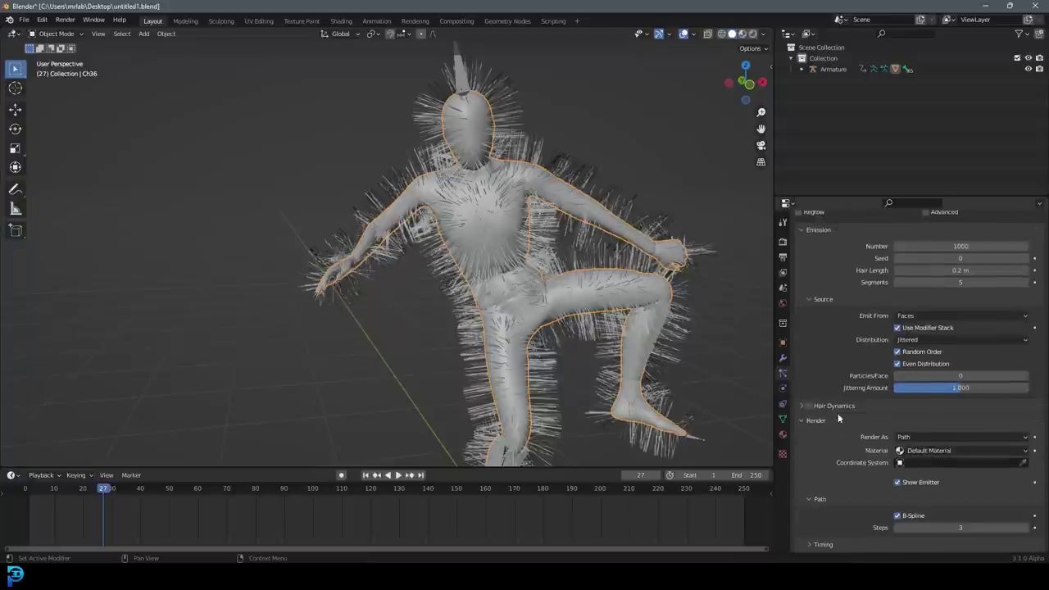
left_click(808, 406)
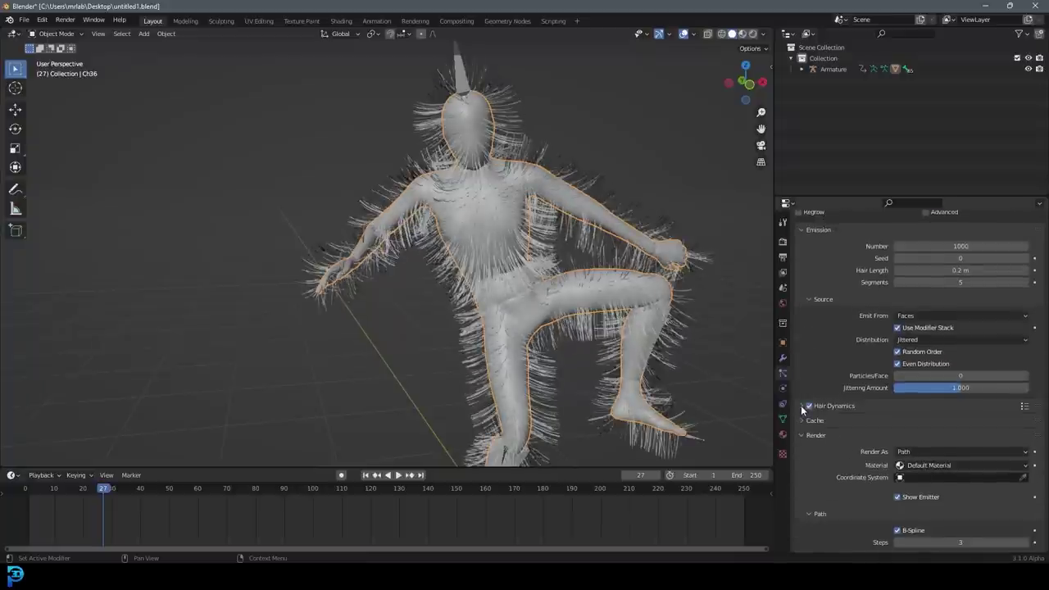
left_click(801, 405)
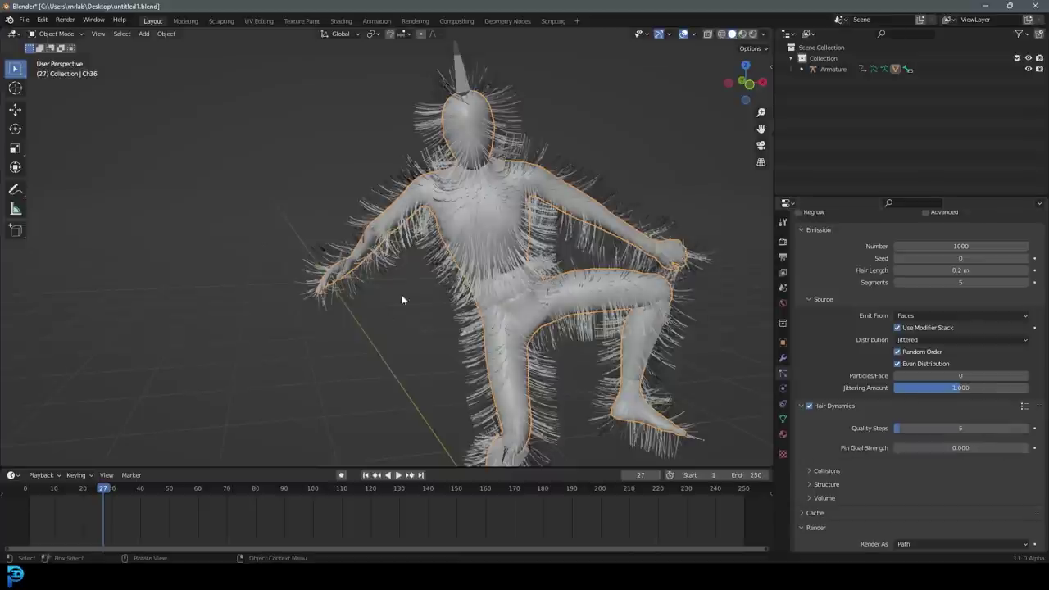
Play the animation from the first frame with hair dynamics and examine the simulated strands on the raised-leg pose.
key("shift+Left")
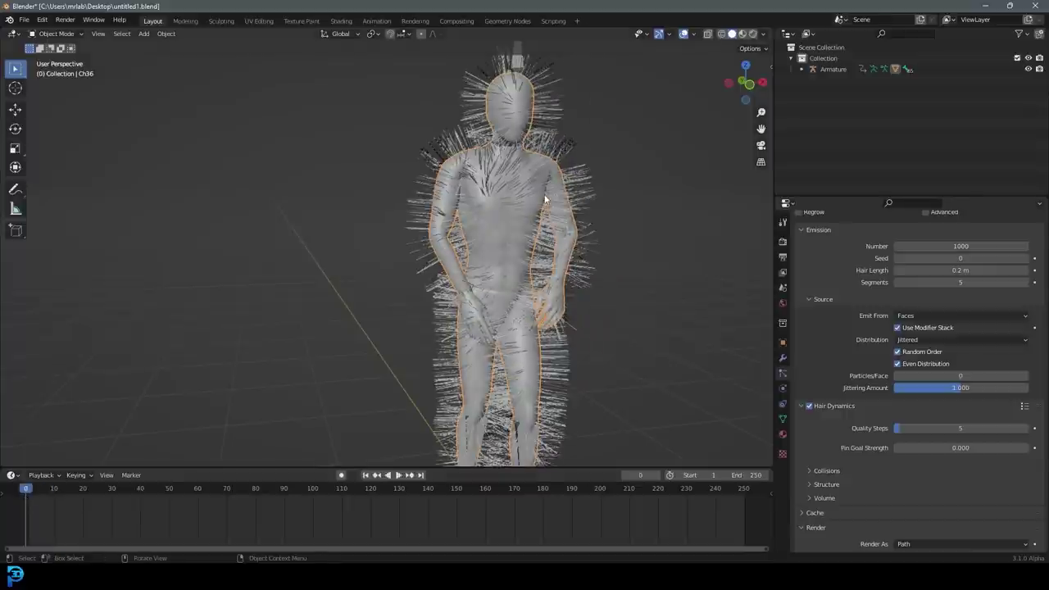
key("space")
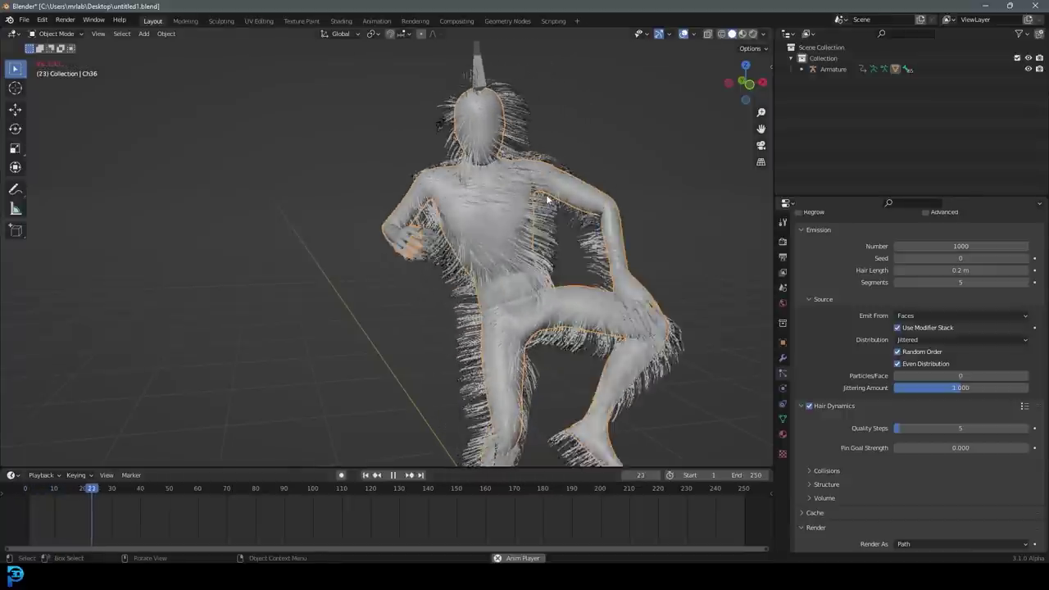
key("space")
middle_click_drag(545, 199, 530, 222)
scroll(530, 220, "up", 4)
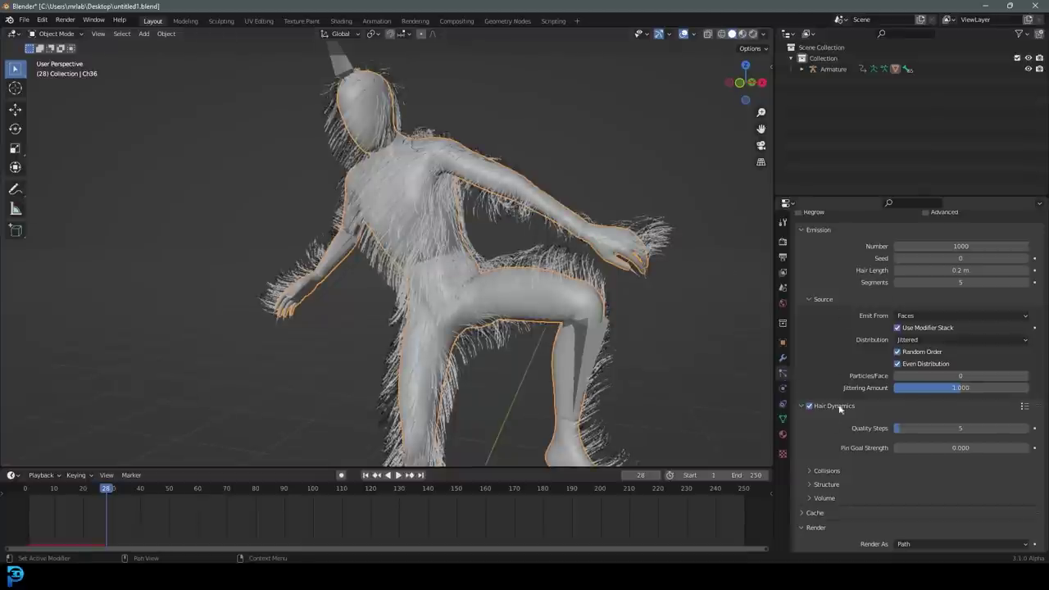
Clump the child hairs together with a clump value of about 0.651.
scroll(841, 422, "down", 6)
scroll(836, 422, "down", 8)
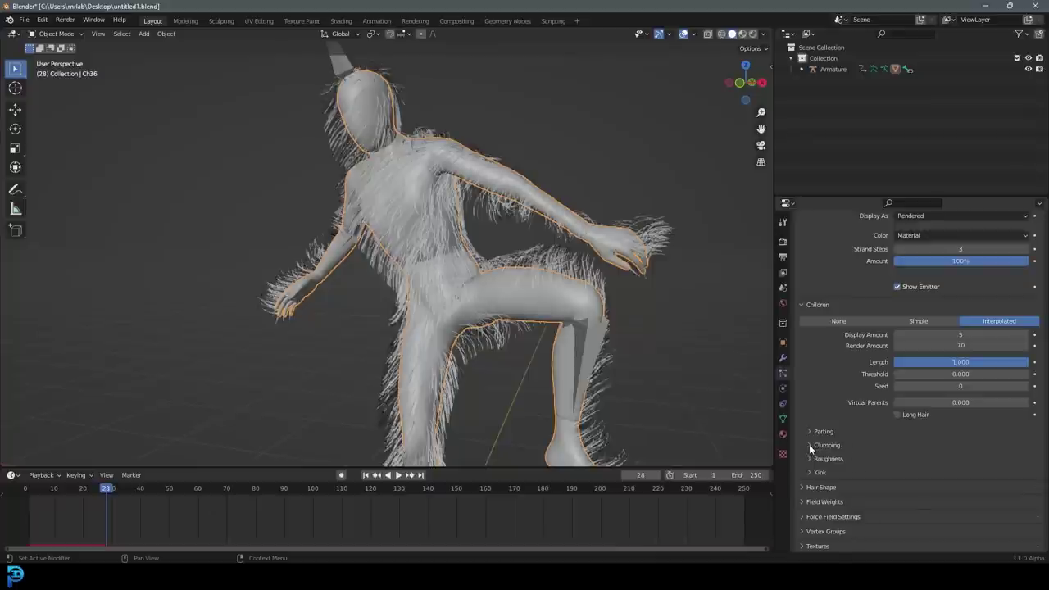
left_click(810, 445)
left_click_drag(934, 477, 977, 477)
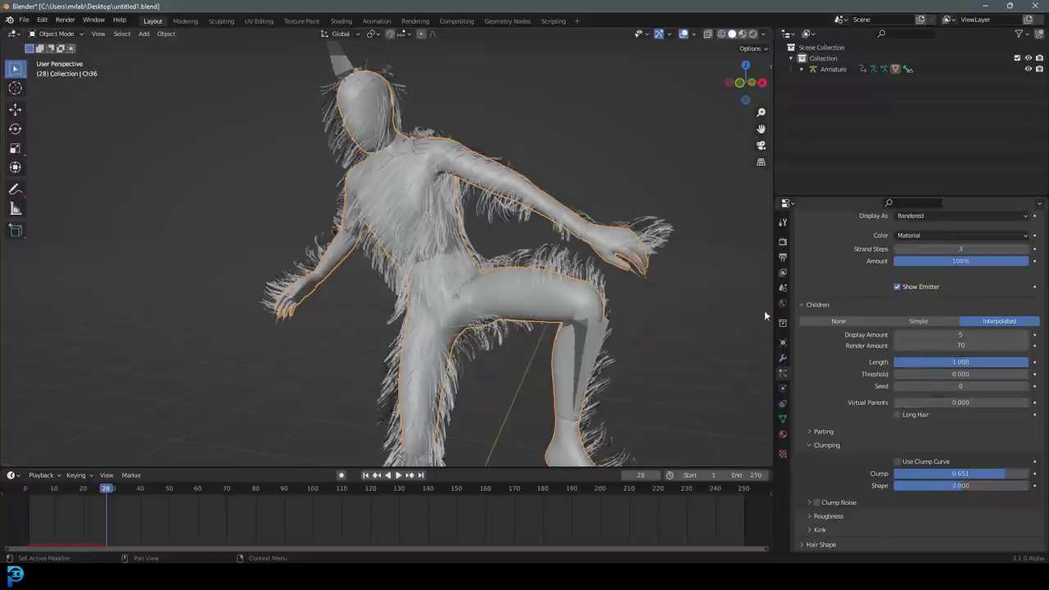
middle_click_drag(410, 271, 520, 211)
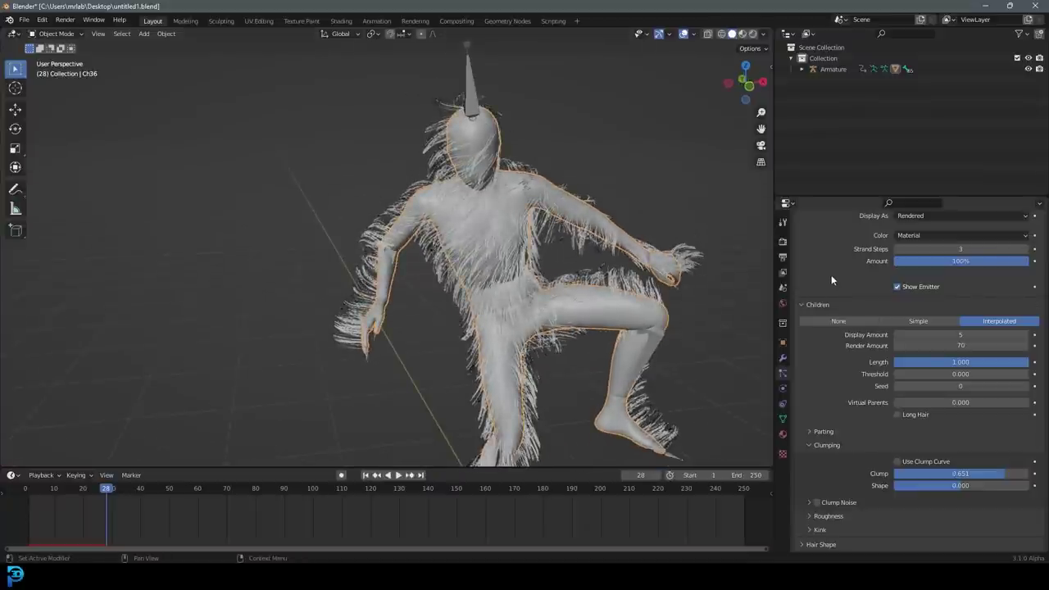
Add Collision physics to the body mesh.
scroll(831, 275, "up", 2)
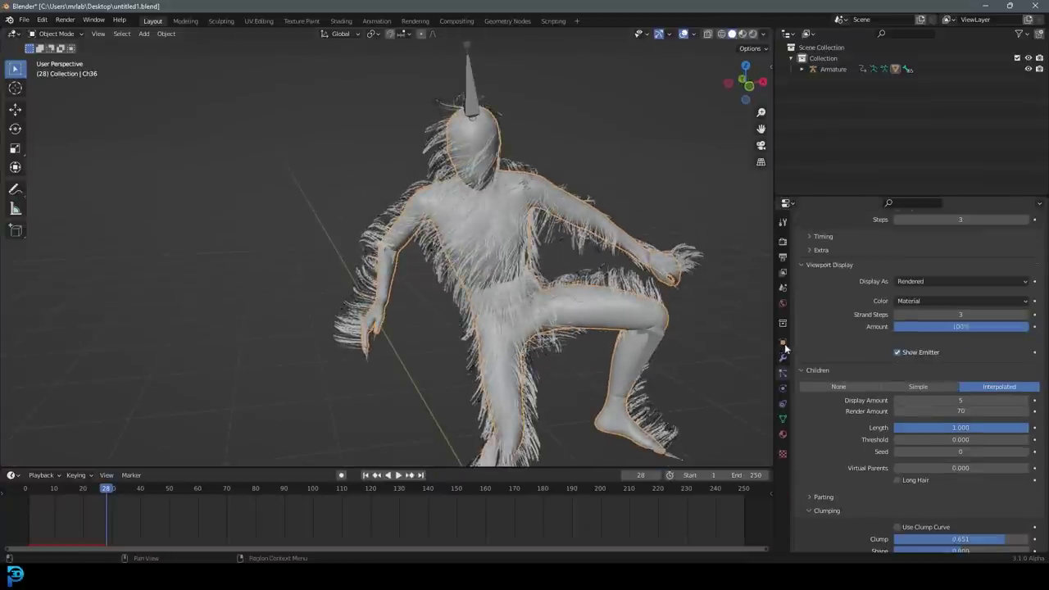
left_click(783, 391)
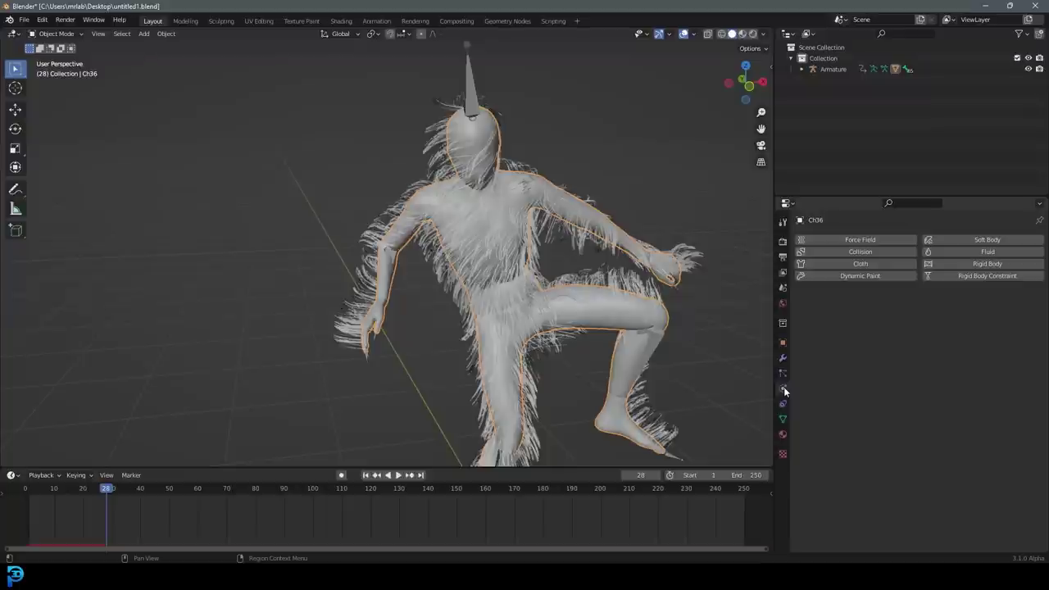
left_click(852, 252)
Replay the animation from the first frame and examine how the simulated hair interacts with the body.
scroll(505, 305, "down", 3)
key("shift+Left")
key("space")
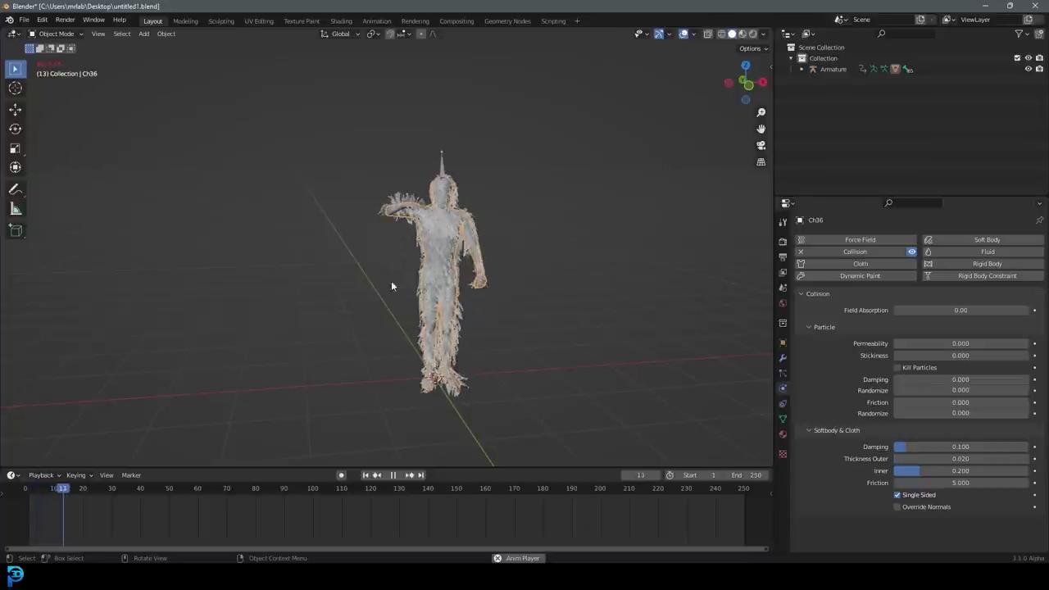
key("space")
scroll(449, 193, "up", 5)
scroll(511, 187, "down", 3)
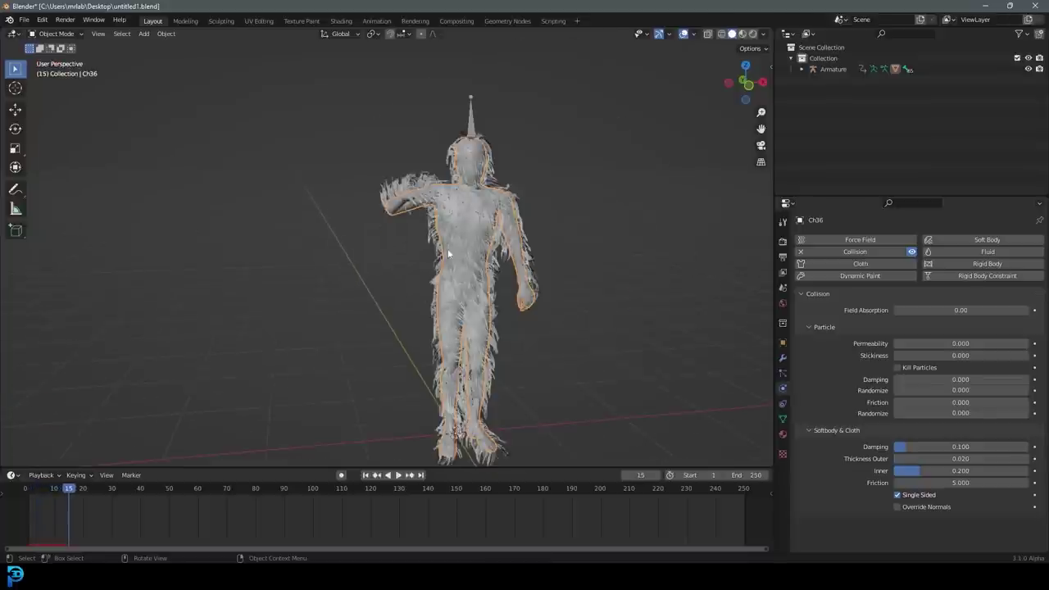
middle_click_drag(448, 248, 495, 293)
Create a new vertex group on the body mesh and assign all vertices above the ankles to it, leaving out the feet.
key("KP_1")
scroll(456, 227, "up", 3)
scroll(495, 292, "up", 3)
scroll(358, 324, "down", 3)
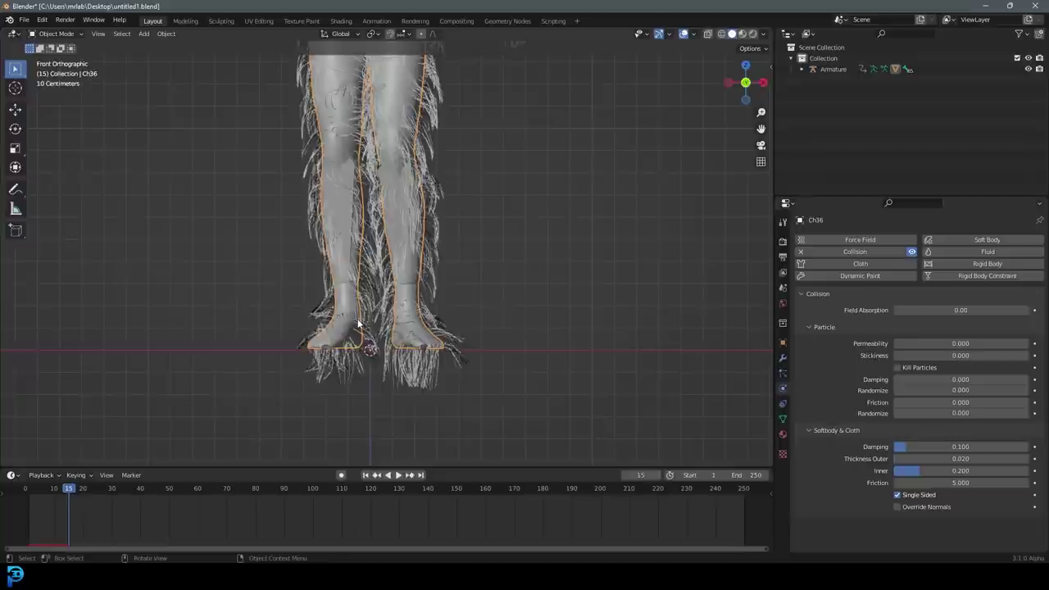
key("Tab")
scroll(443, 246, "down", 4)
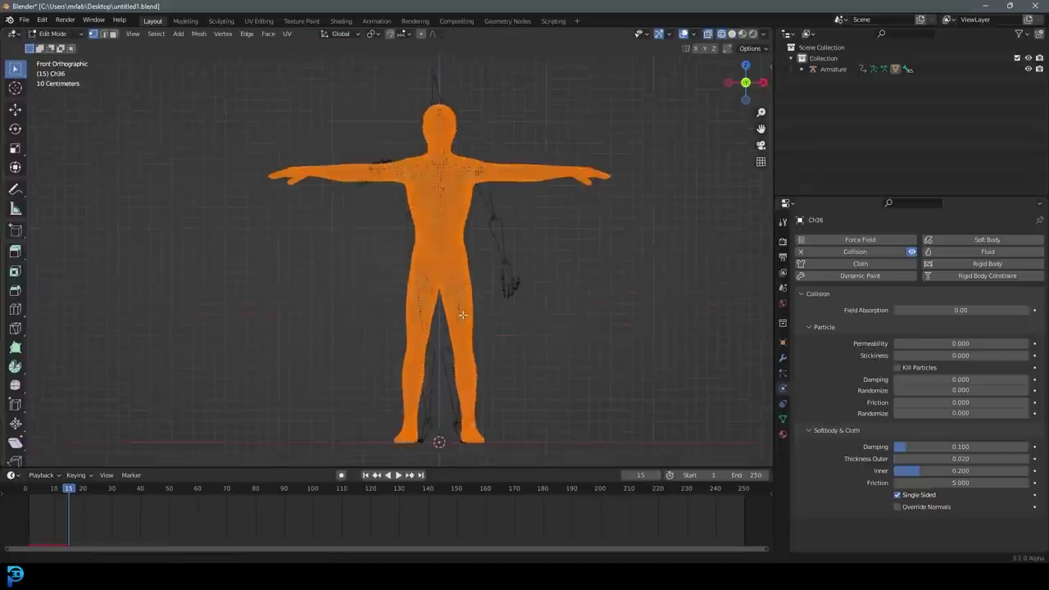
left_click(783, 419)
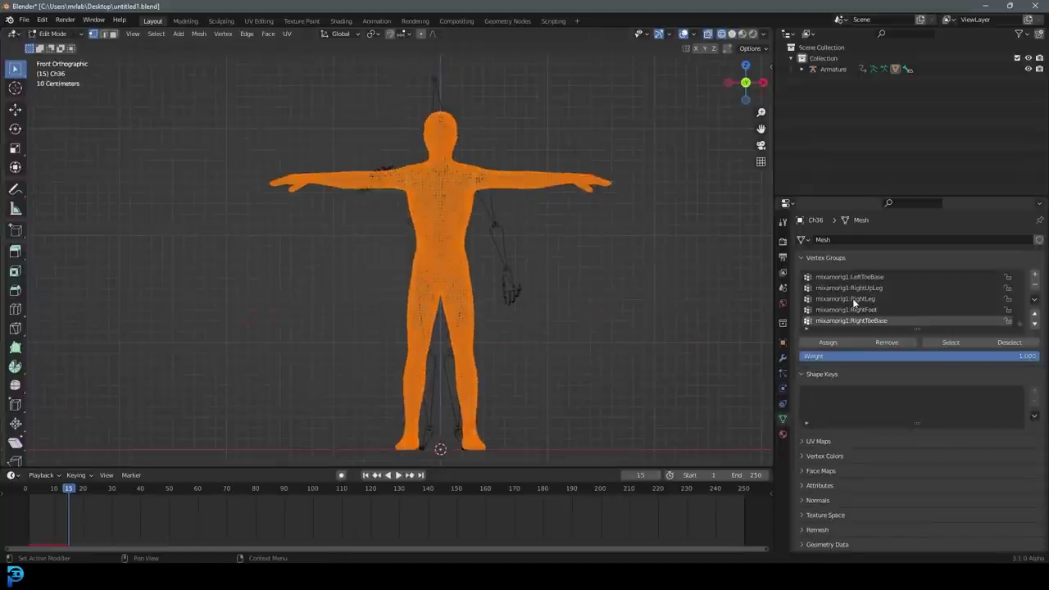
left_click(1035, 276)
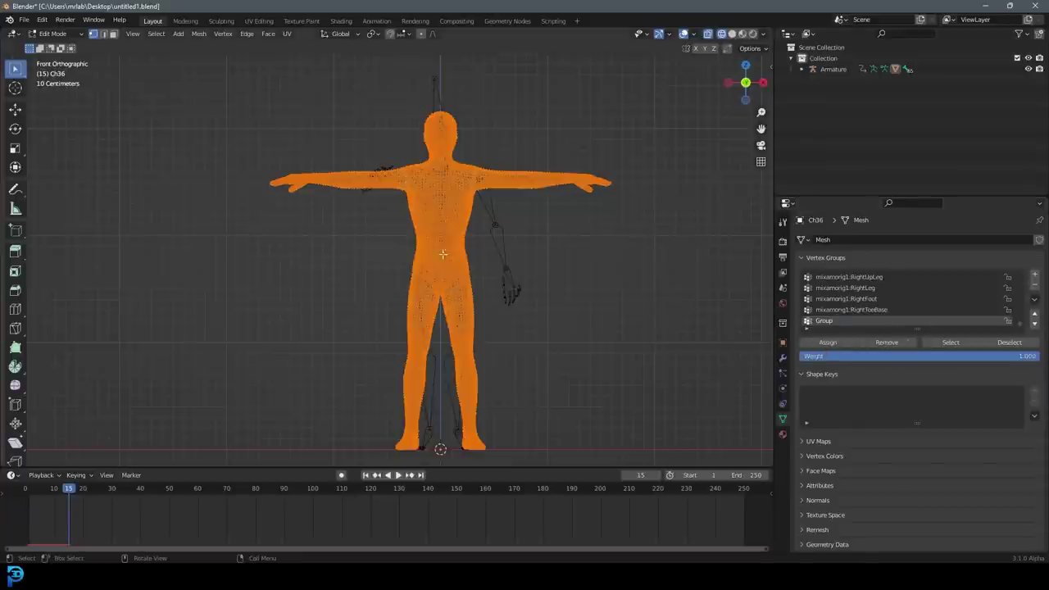
left_click_drag(199, 106, 699, 415)
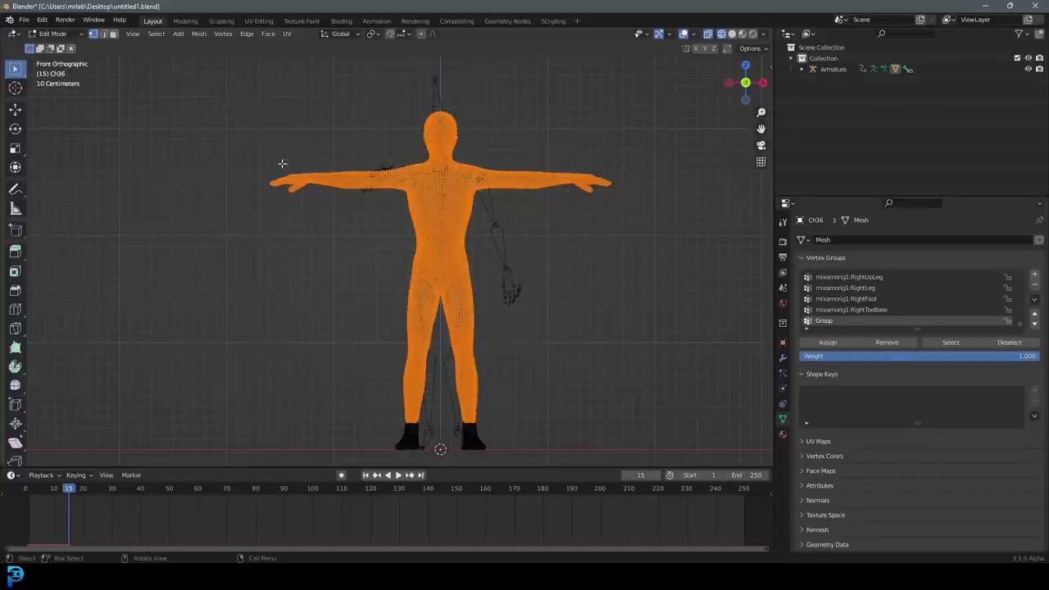
left_click(829, 343)
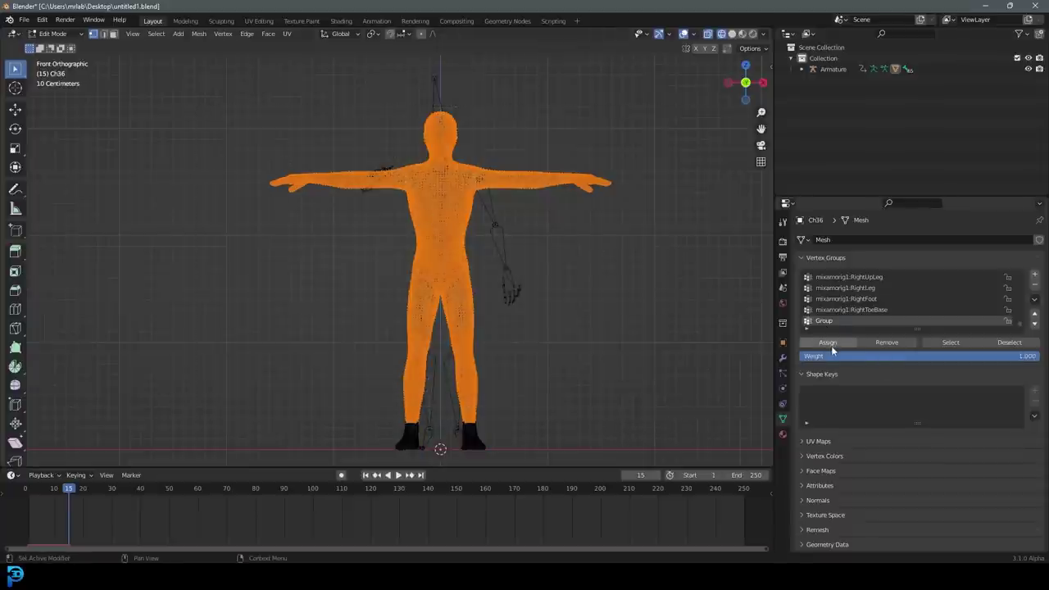
Clear the selection, reselect the new vertex group's vertices and inspect which parts of the body they cover.
middle_click_drag(546, 311, 497, 389)
scroll(525, 401, "up", 5)
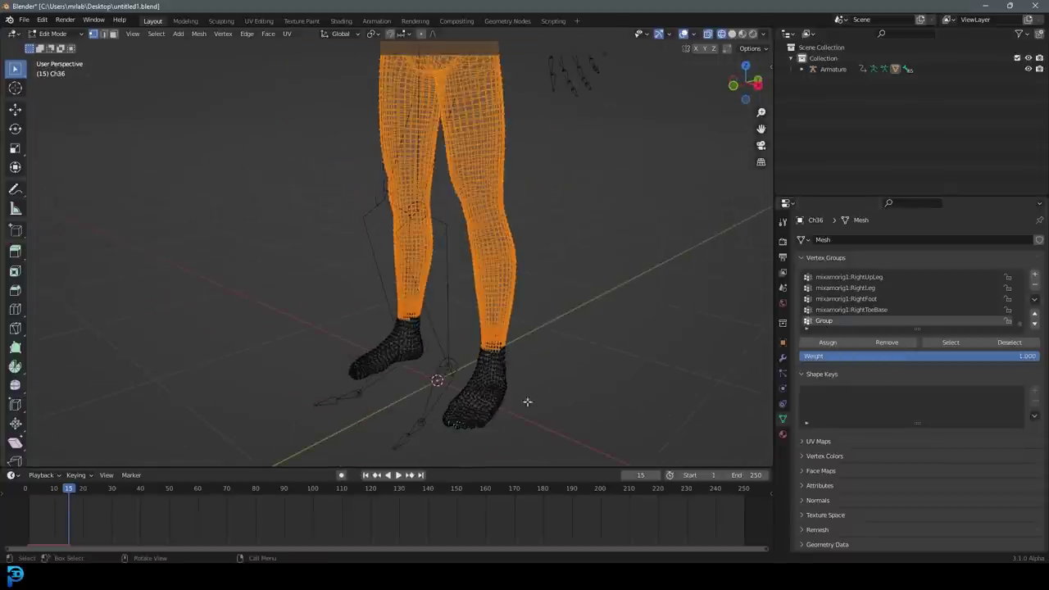
middle_click_drag(632, 288, 553, 304)
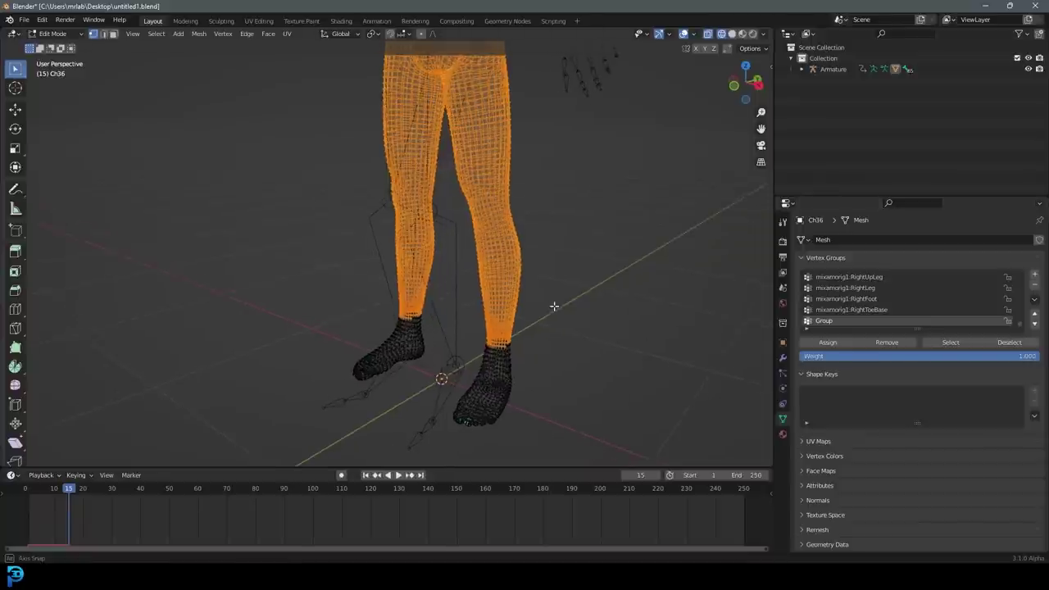
left_click(553, 304)
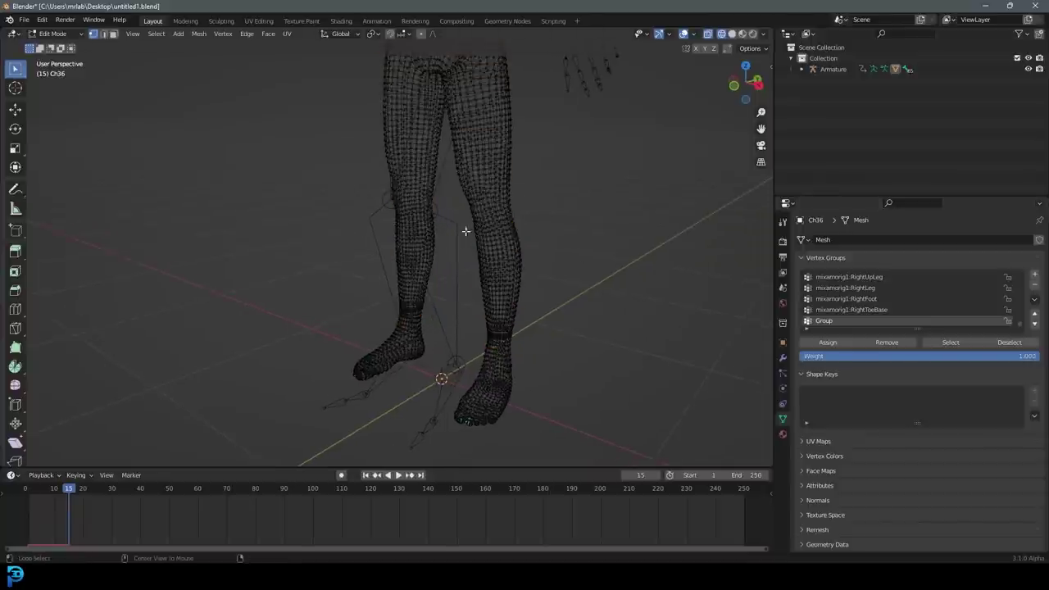
left_click(951, 343)
middle_click_drag(509, 197, 477, 291)
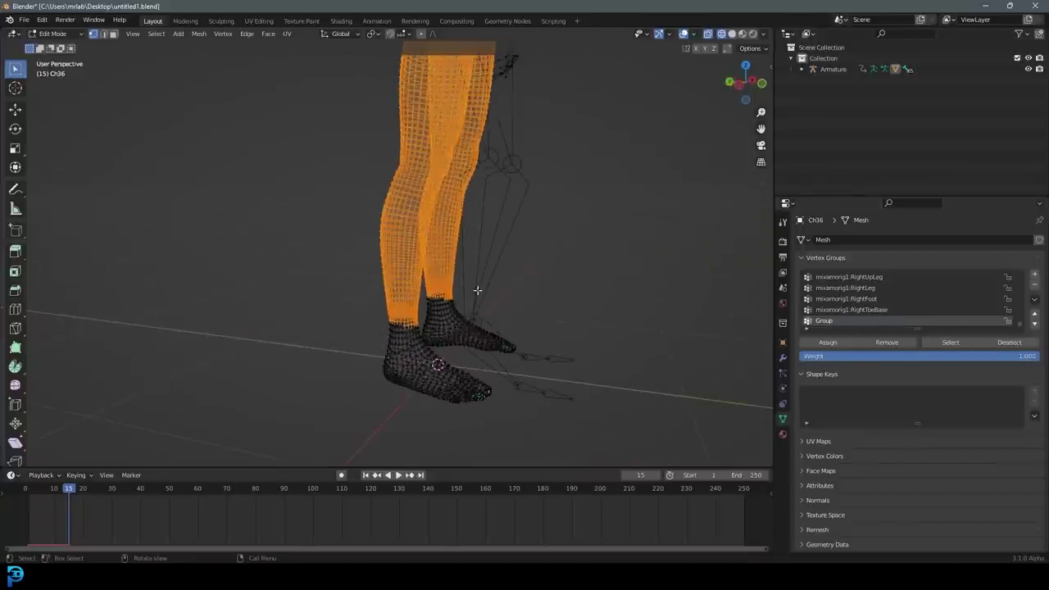
middle_click_drag(249, 230, 394, 234)
key("a")
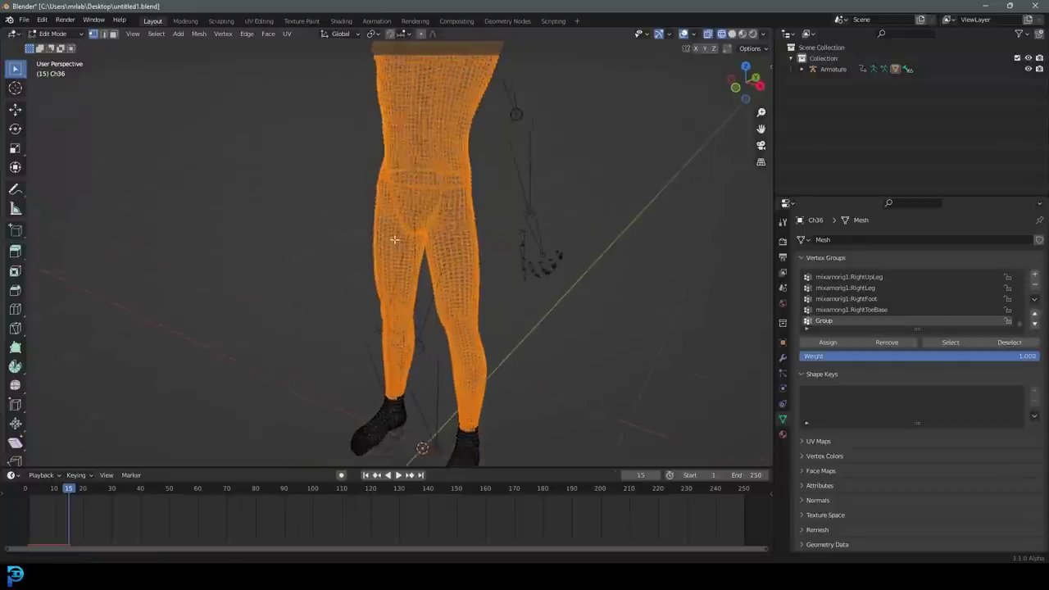
scroll(394, 235, "down", 4)
Return to Object Mode and use the vertex group "Group" to control the hair particles' density.
left_click(52, 34)
left_click(50, 41)
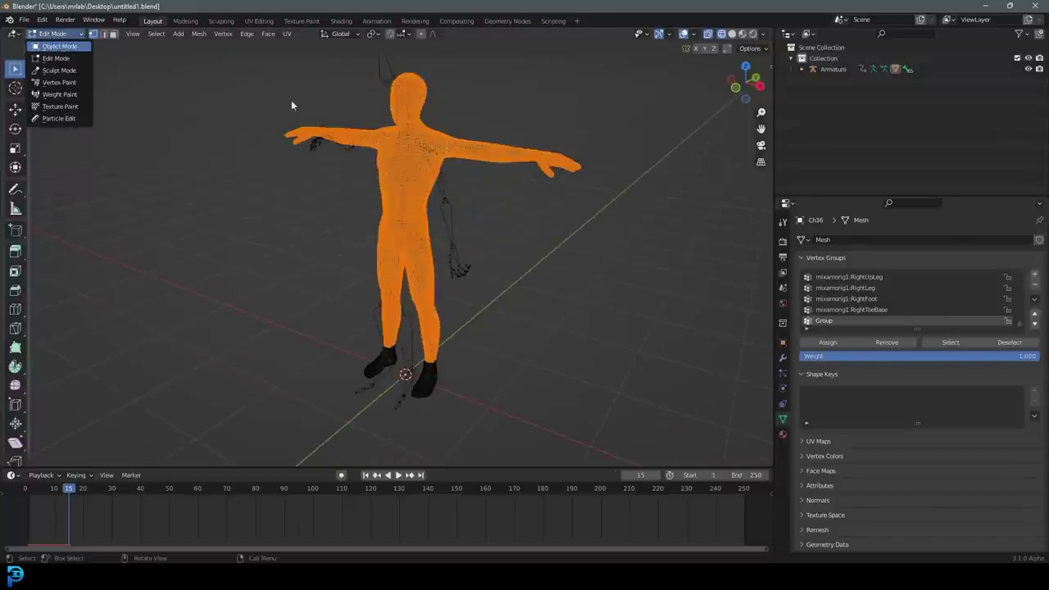
left_click(785, 373)
scroll(858, 363, "down", 4)
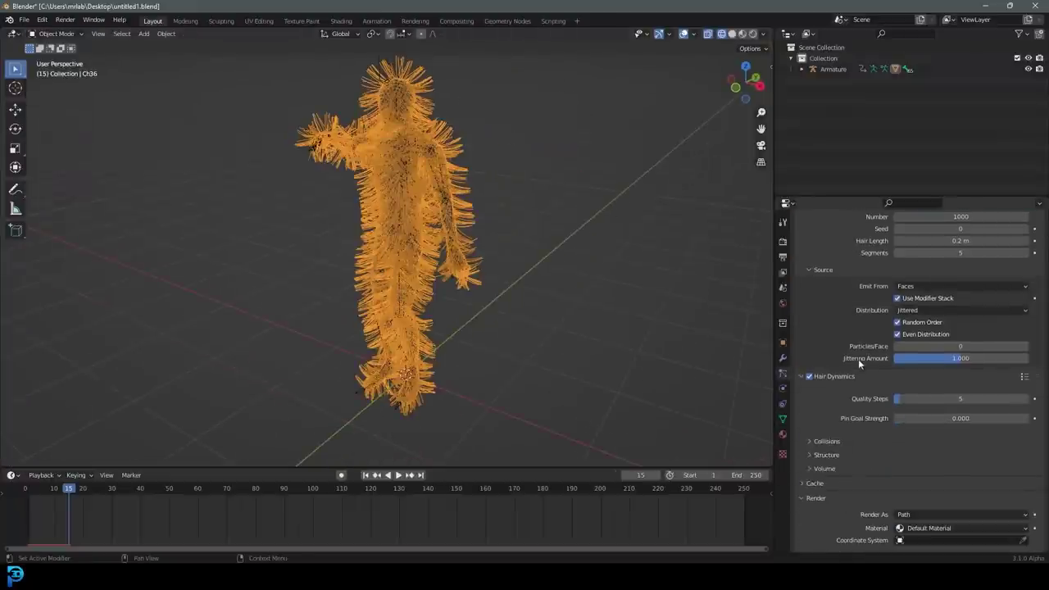
scroll(862, 361, "down", 15)
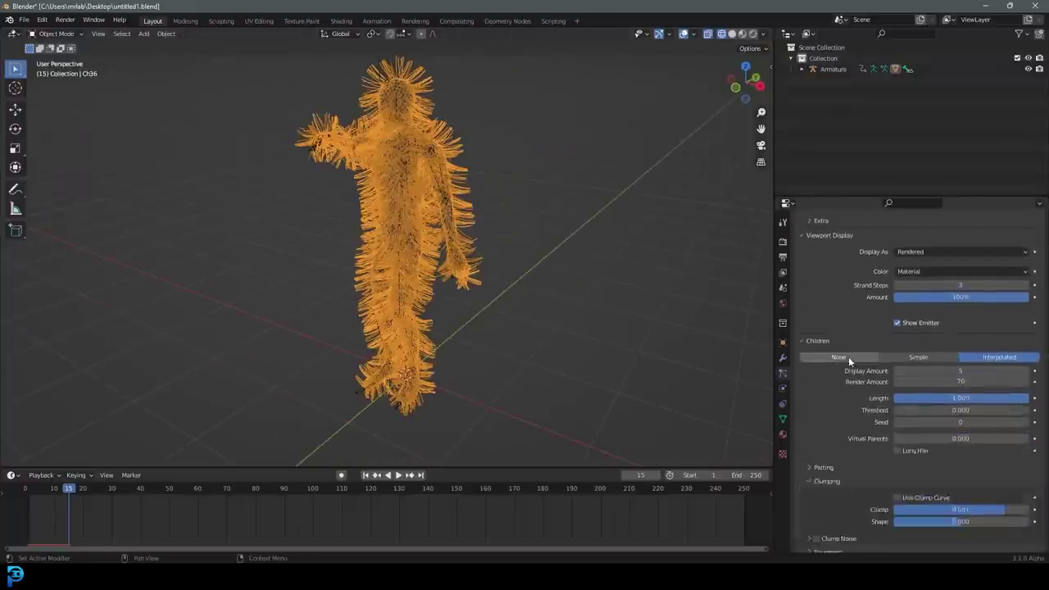
left_click(825, 514)
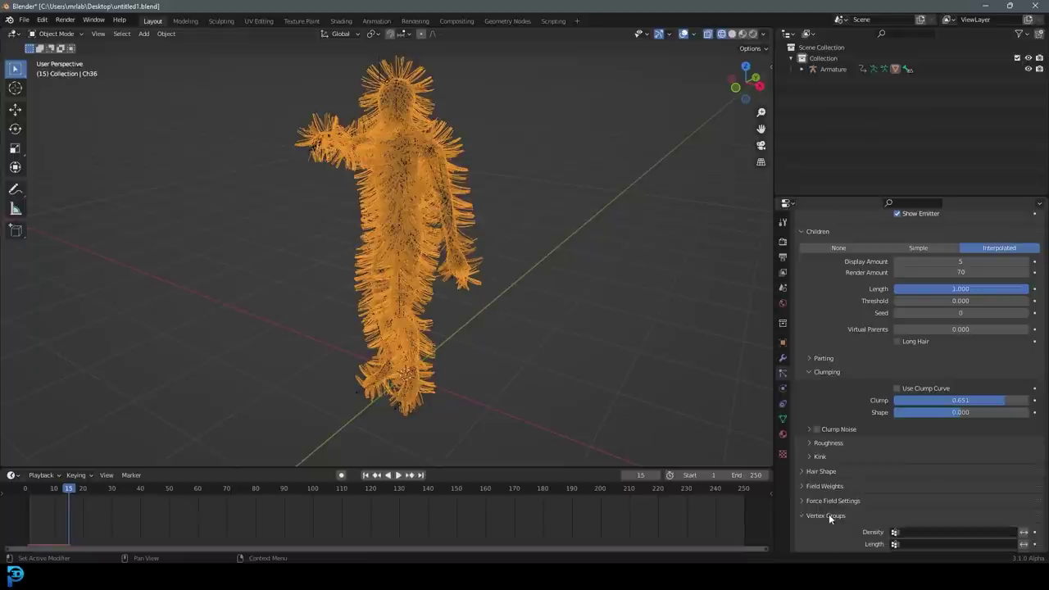
scroll(877, 504, "down", 3)
left_click(897, 429)
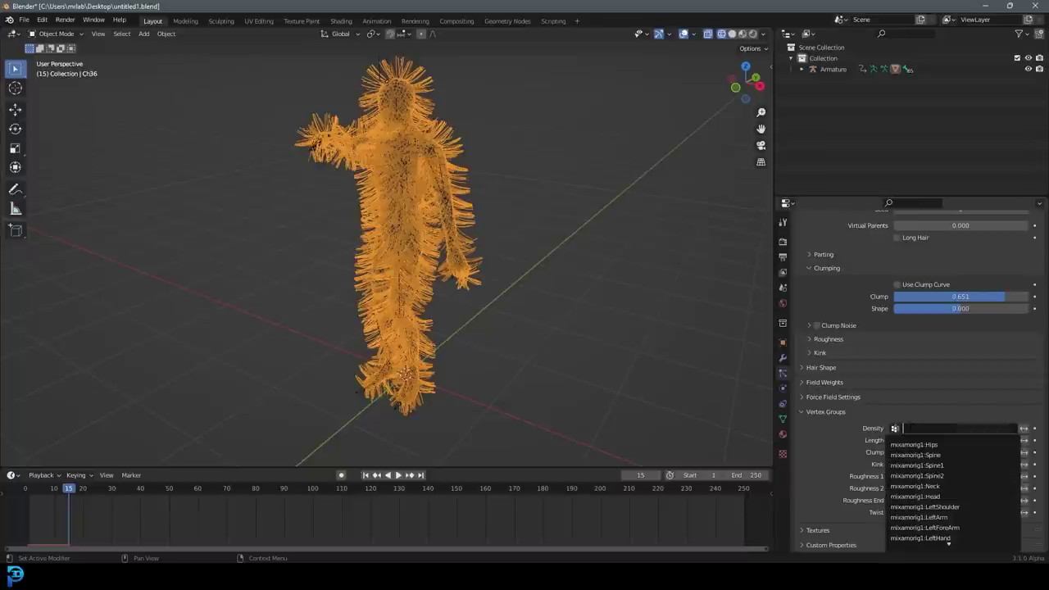
type("grou")
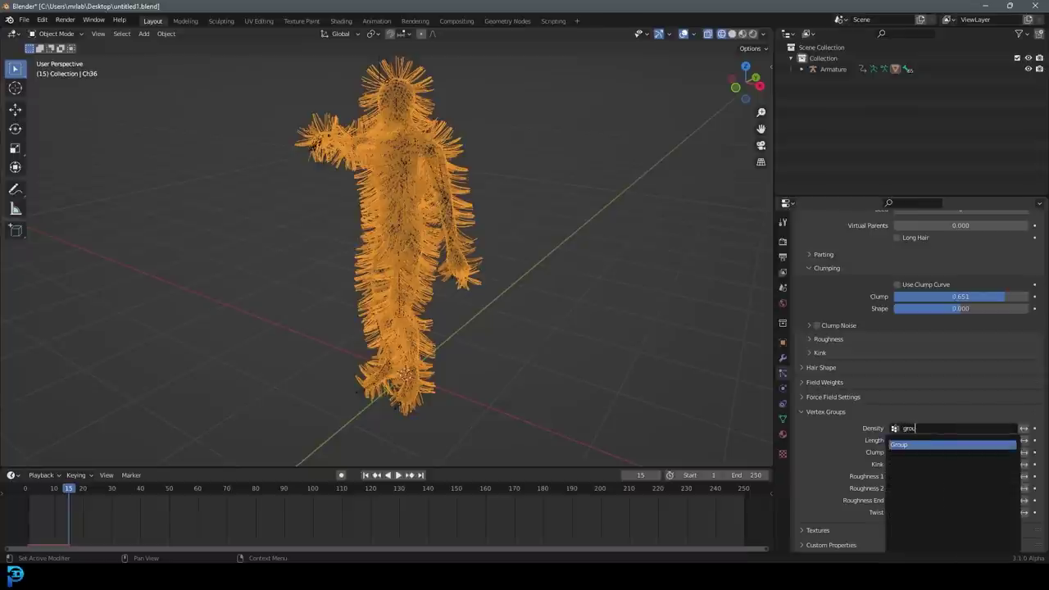
left_click(911, 445)
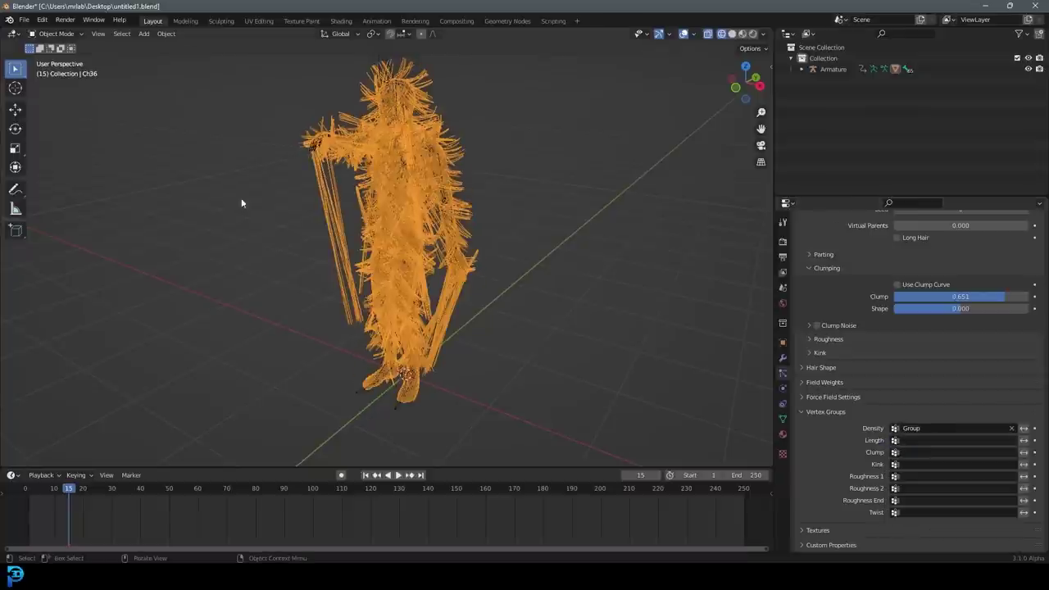
Play the animation from the first frame, pause it and examine the hair coverage around the feet.
key("KP_1")
key("shift+Left")
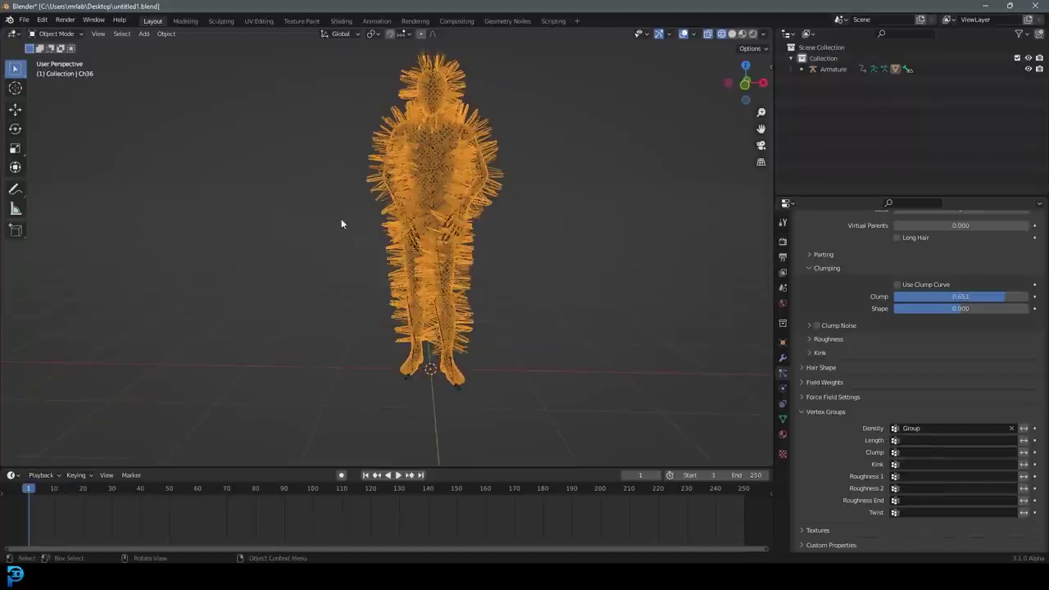
key("space")
left_click(467, 221)
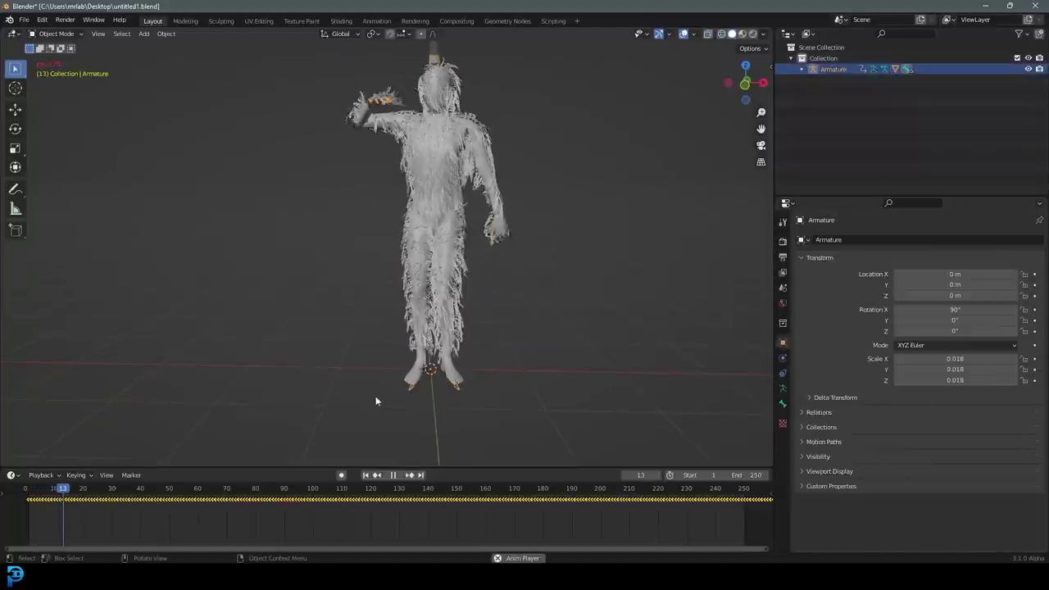
middle_click_drag(568, 229, 499, 181)
key("space")
scroll(541, 412, "up", 5)
scroll(450, 345, "down", 5)
scroll(382, 216, "up", 2)
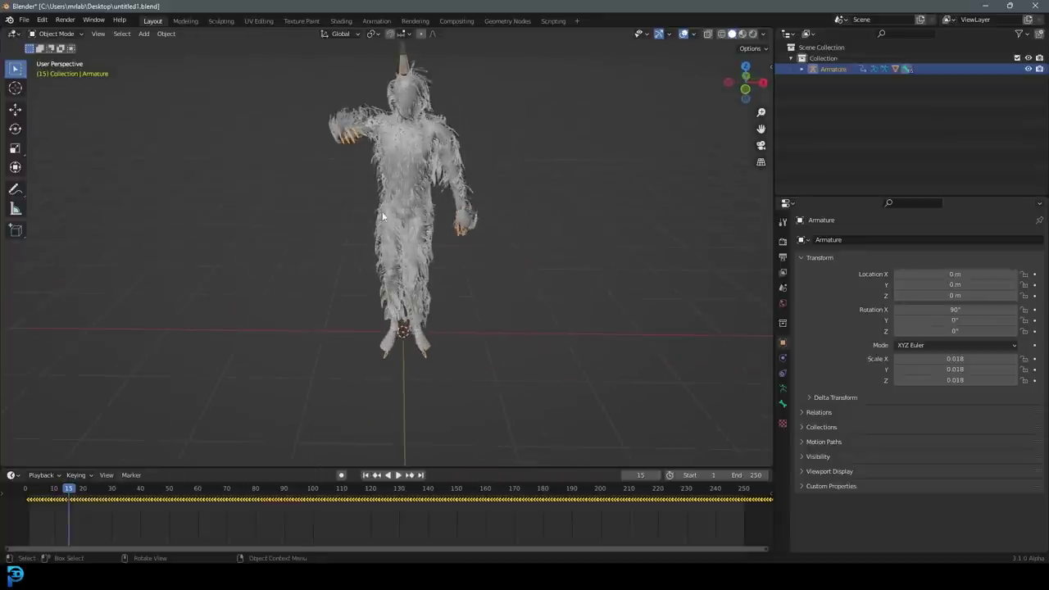
Add a plane as the floor, scale it up well beyond the character and stretch it about 2.09 times along X.
key("shift+a")
mouse_move(321, 208)
left_click(443, 209)
scroll(421, 227, "down", 4)
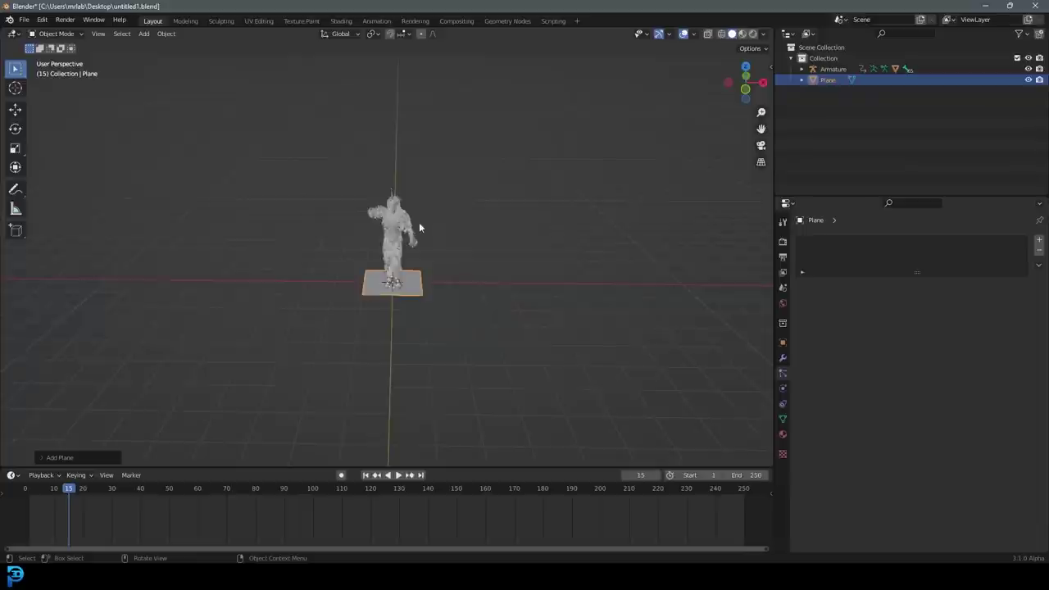
key("s")
left_click(492, 269)
middle_click_drag(492, 269, 503, 279)
key("s")
key("x")
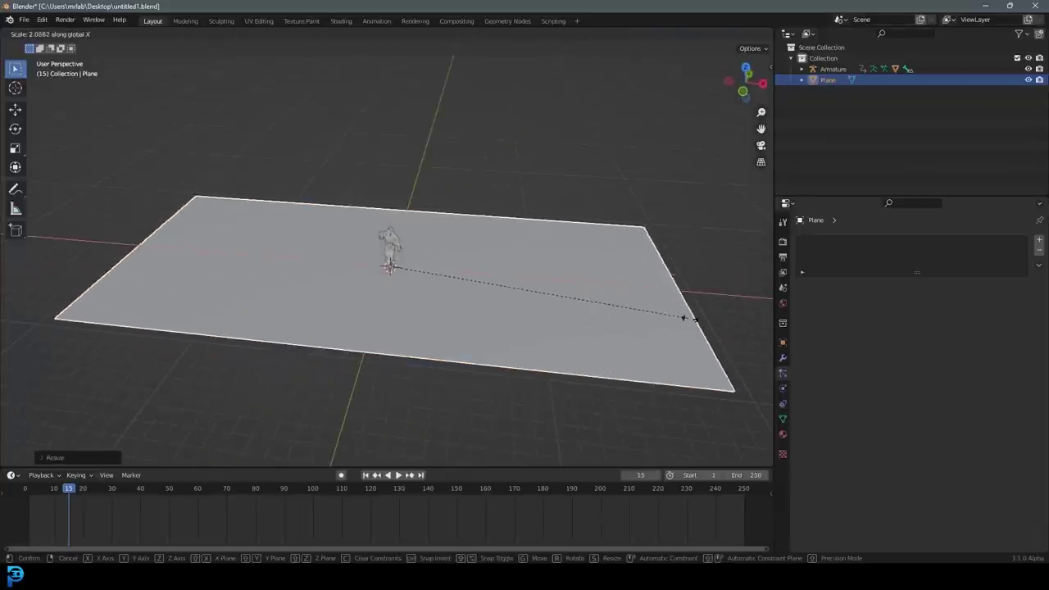
left_click(696, 324)
middle_click_drag(697, 324, 513, 228)
Extrude the floor's back edge about 14.8 m upward along Z and shift the resulting top edge about 7.6 m along Y.
key("Tab")
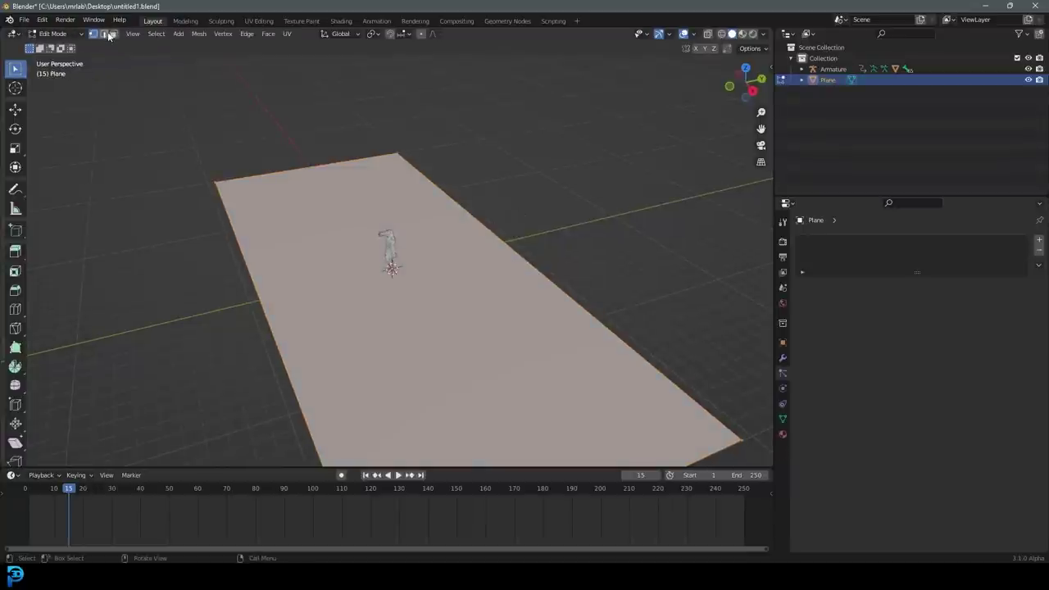
left_click(528, 250)
middle_click_drag(528, 250, 531, 290)
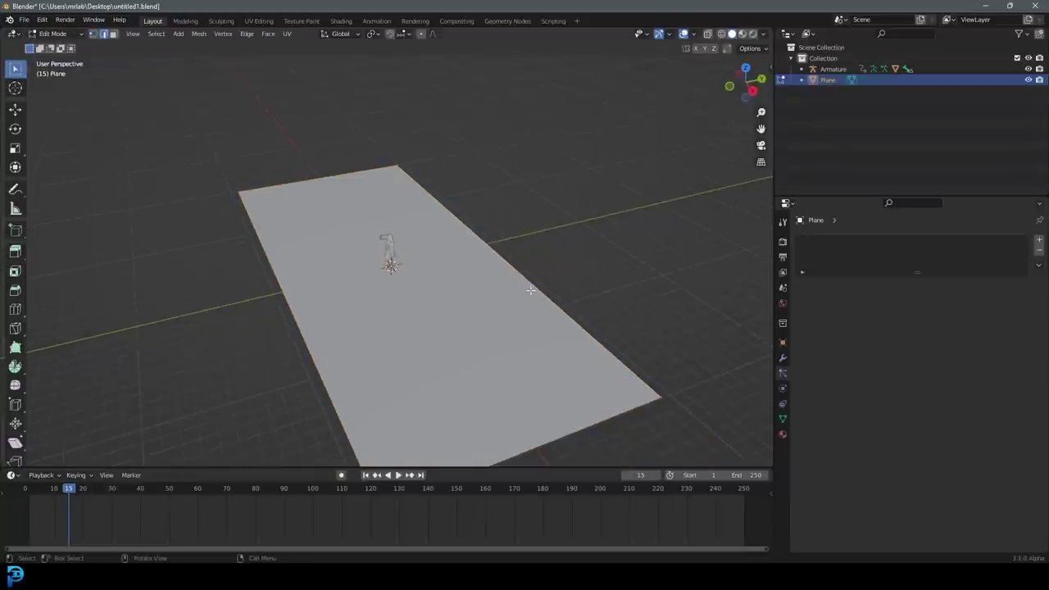
left_click(531, 290)
key("e")
key("z")
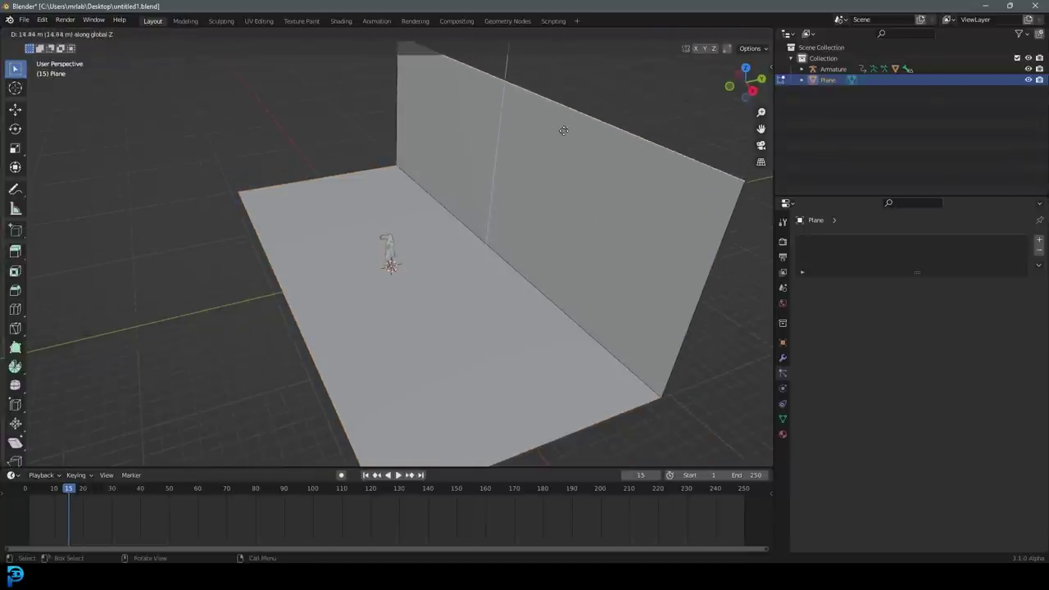
left_click(564, 131)
middle_click_drag(564, 130, 563, 188)
key("e")
key("y")
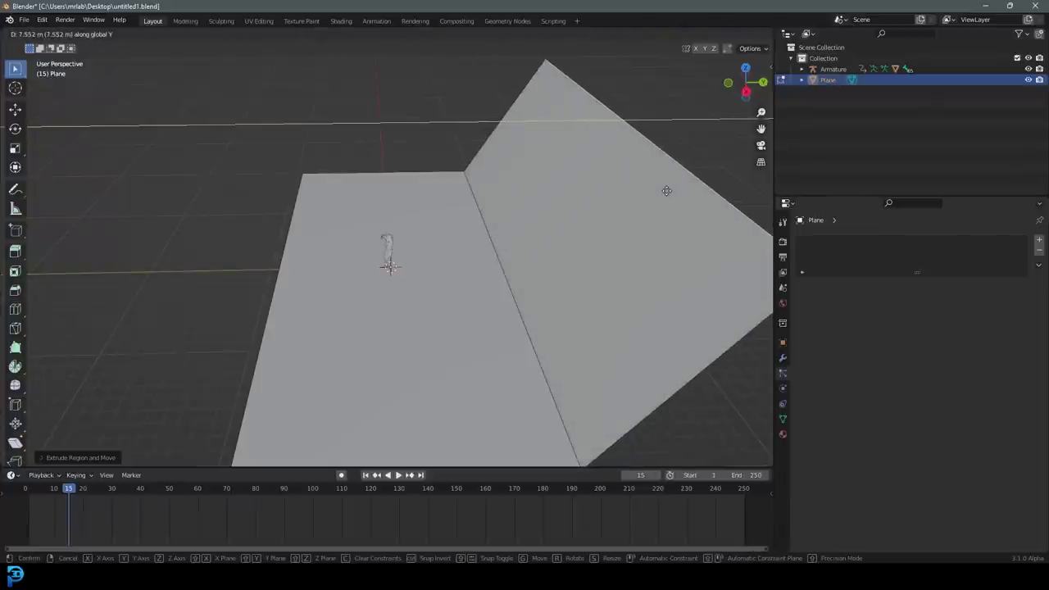
left_click(666, 191)
Bevel the fold between floor and wall about 0.62 m wide with many segments, and shade the backdrop smooth.
left_click(492, 227)
middle_click_drag(492, 227, 534, 298)
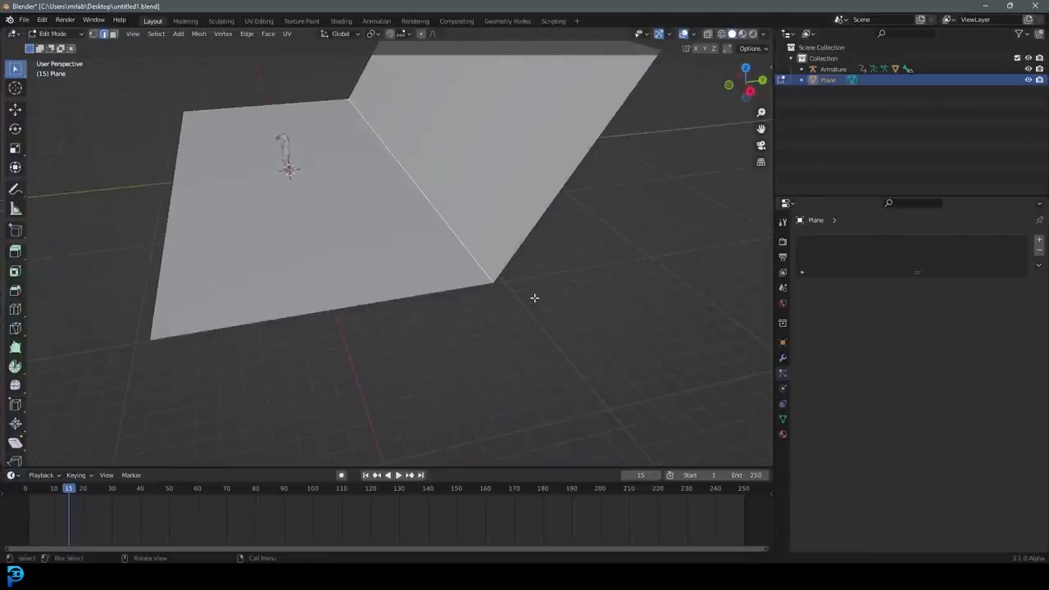
key("ctrl")
key("ctrl+b")
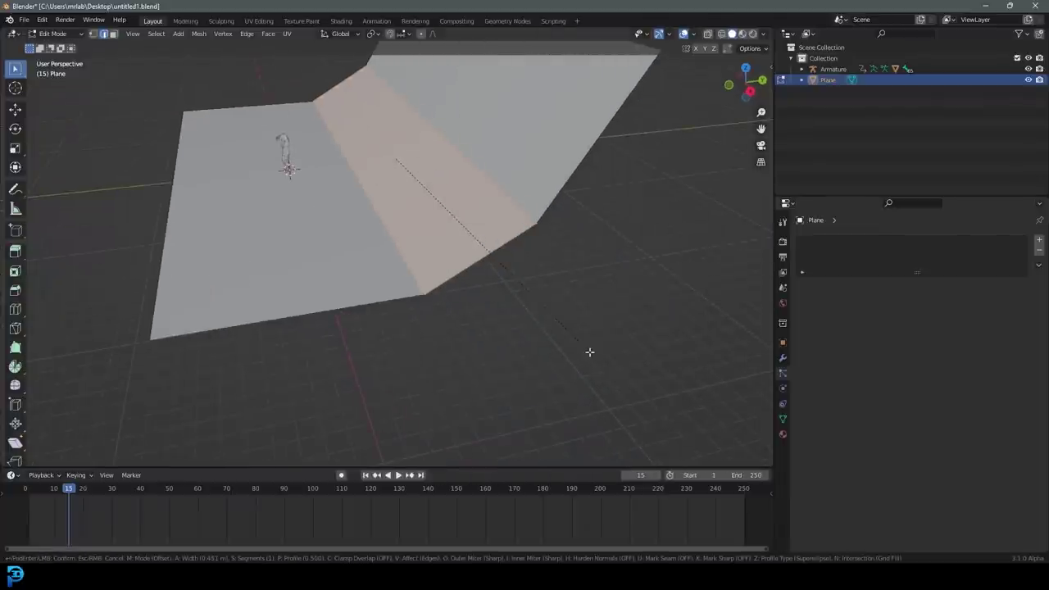
scroll(589, 352, "up", 10)
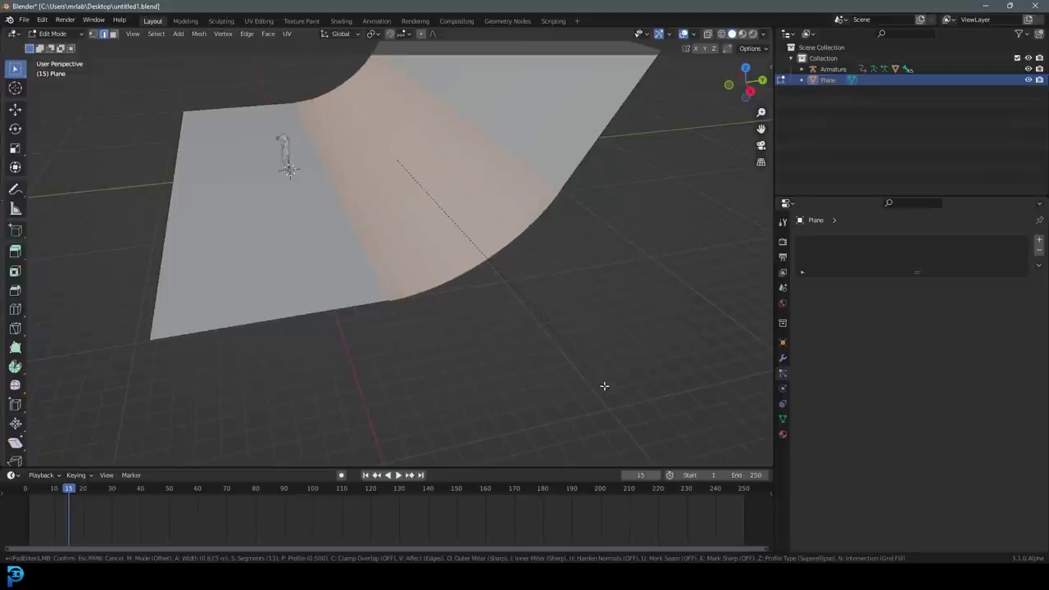
left_click(603, 383)
middle_click_drag(603, 383, 332, 188)
key("Tab")
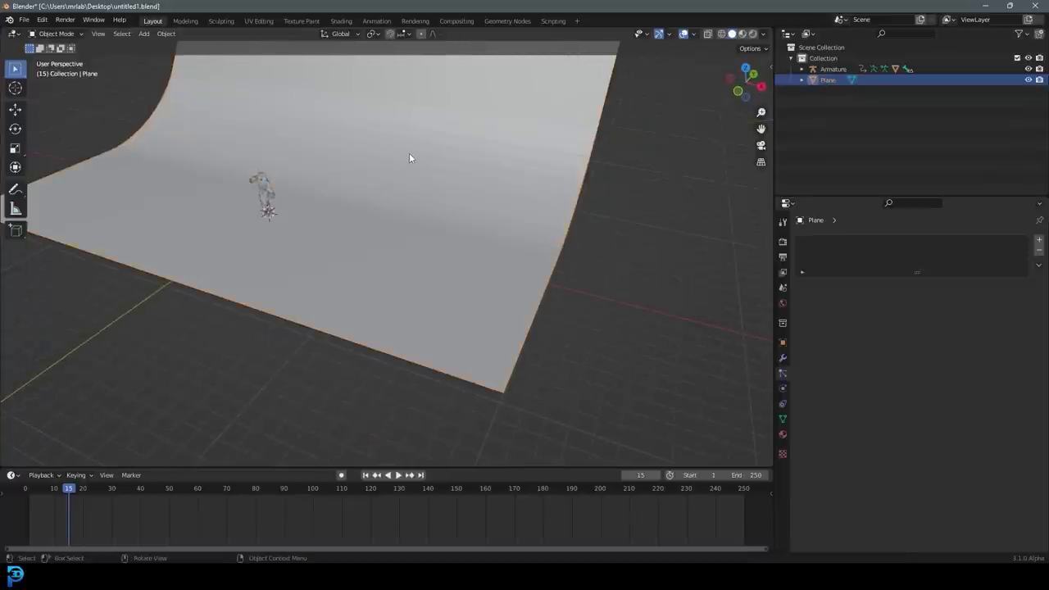
middle_click_drag(409, 158, 403, 169)
right_click(402, 169)
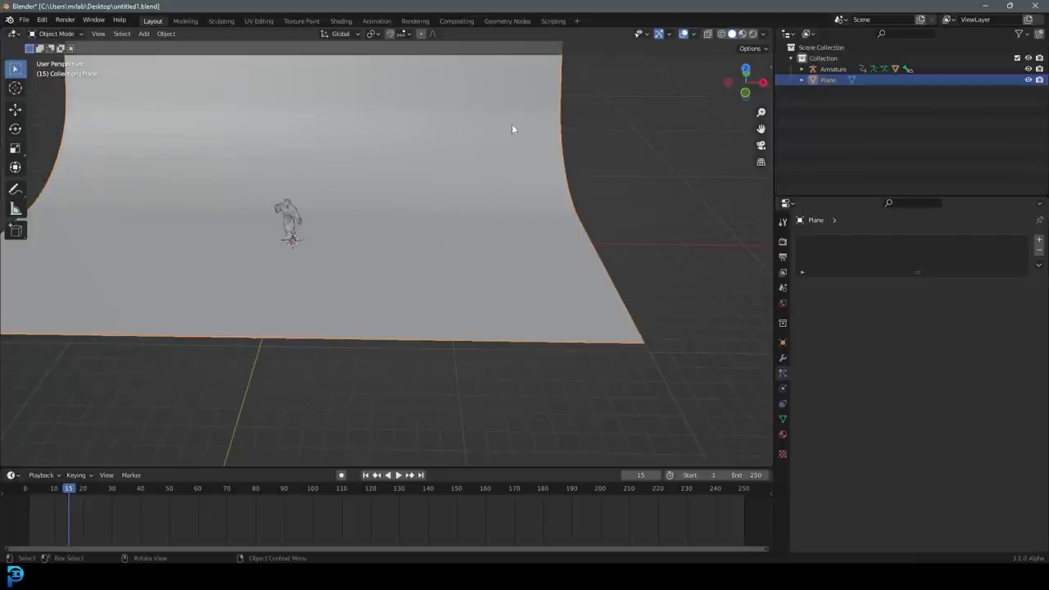
Add a camera facing the character, look through it and pull it back to about X 1.49, Y −7.83, Z 2.12 m.
middle_click_drag(452, 236, 468, 311)
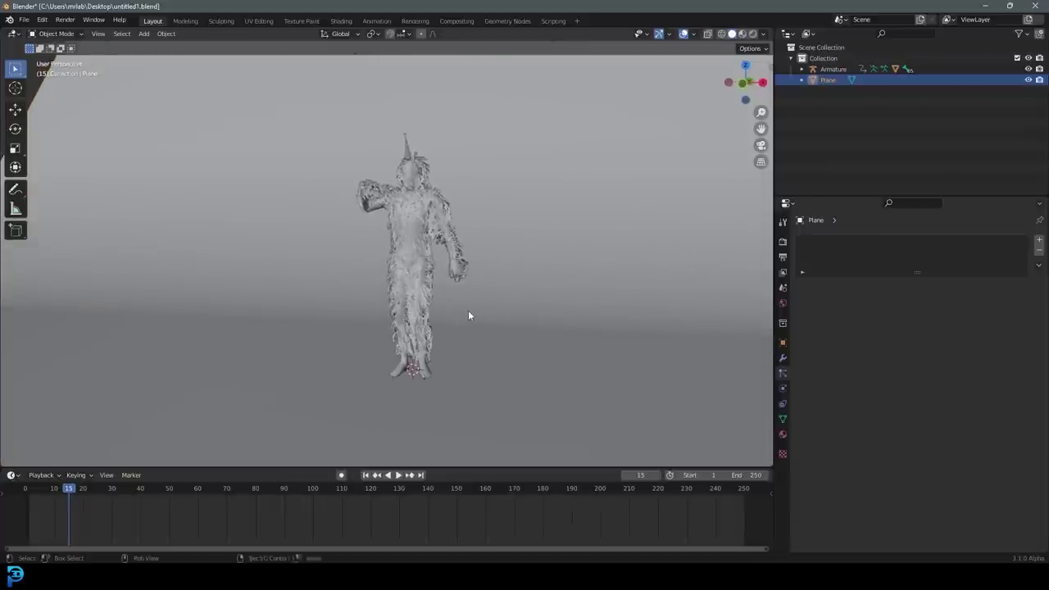
key("shift+a")
left_click(408, 463)
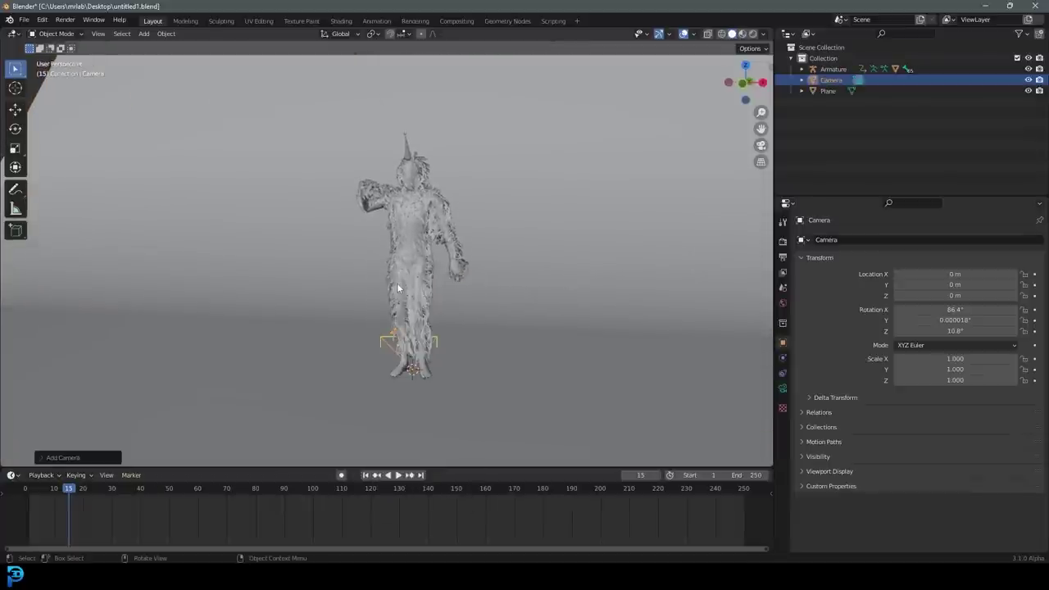
key("KP_0")
key("g")
key("z")
key("z")
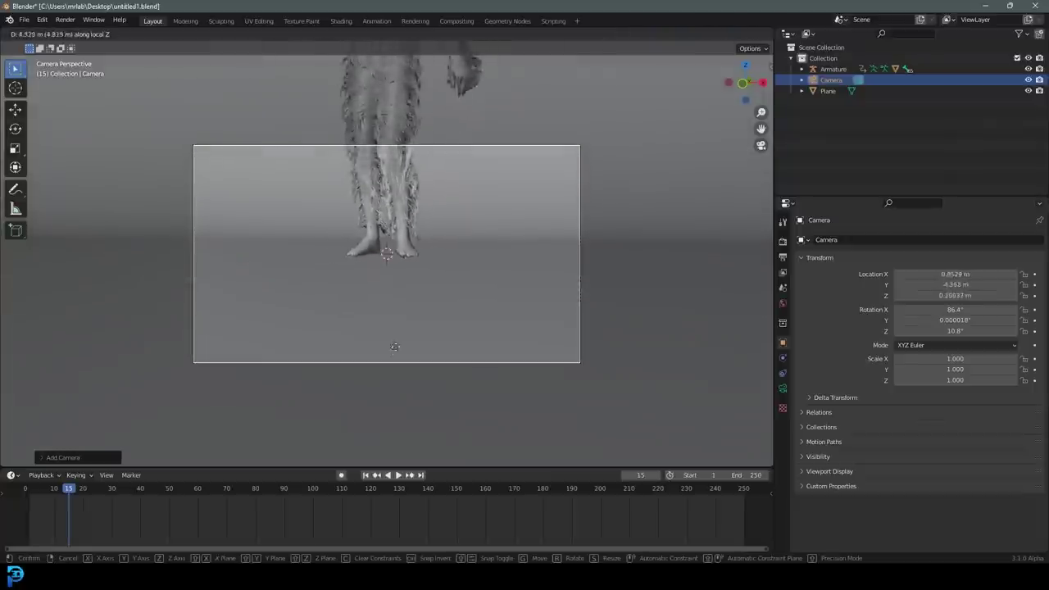
left_click(406, 255)
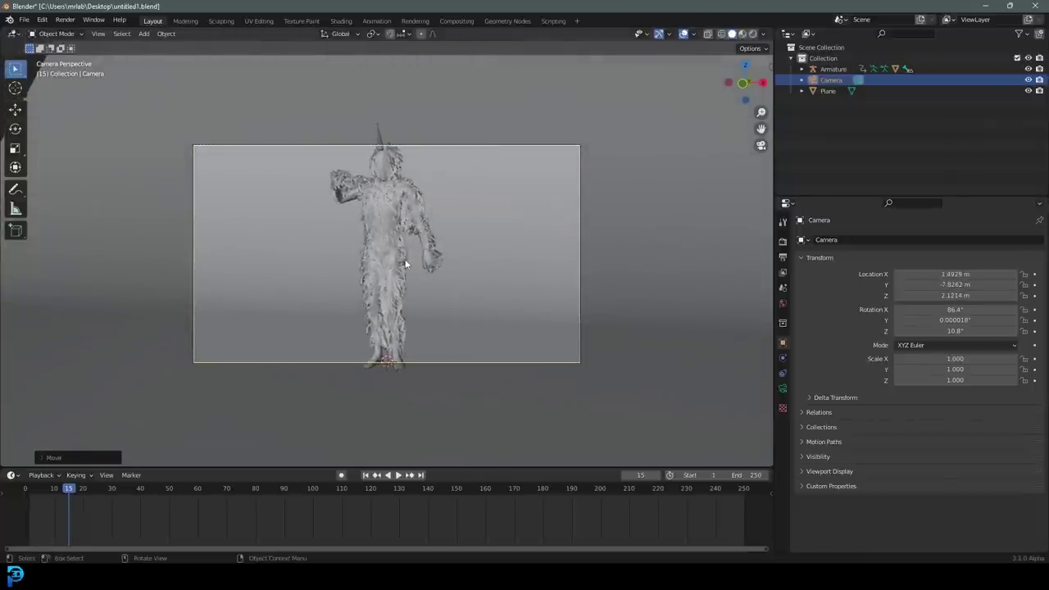
Reframe the character by shifting the camera to about X 1.45, Y −7.83, Z 2.21 m.
scroll(415, 226, "up", 2)
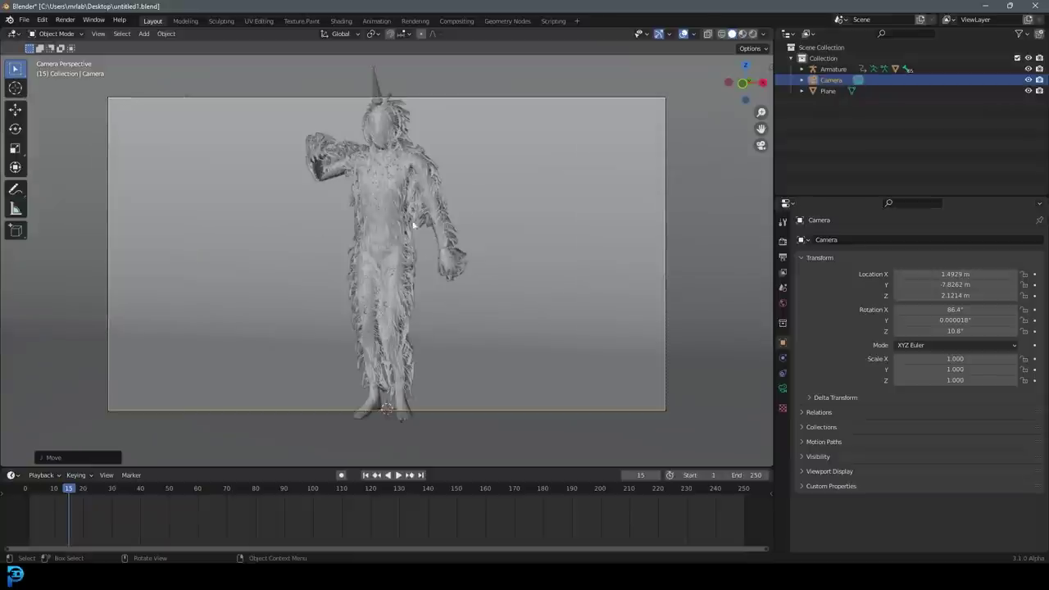
key("g")
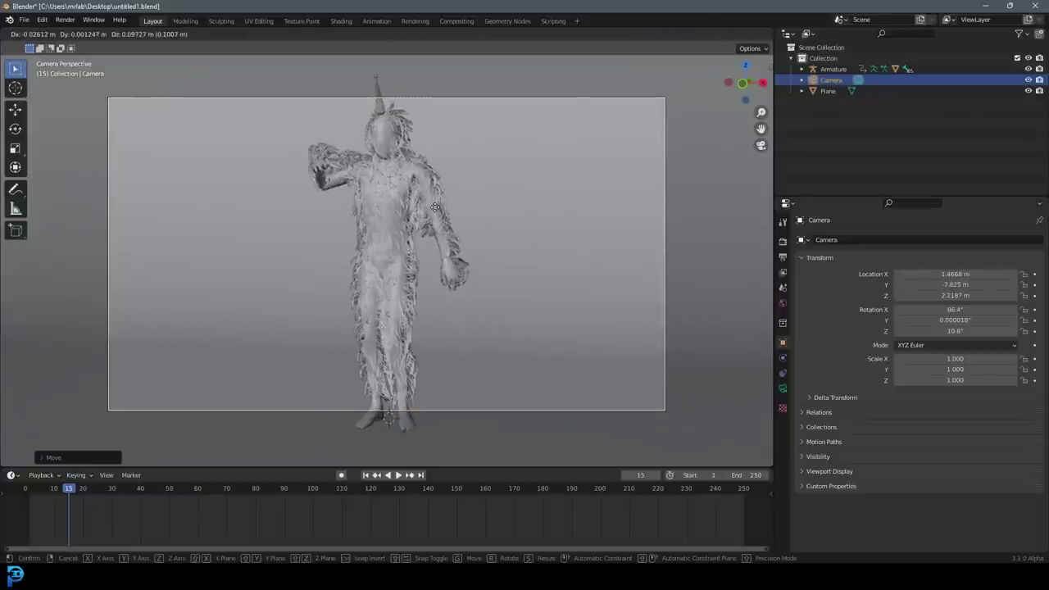
left_click(410, 332)
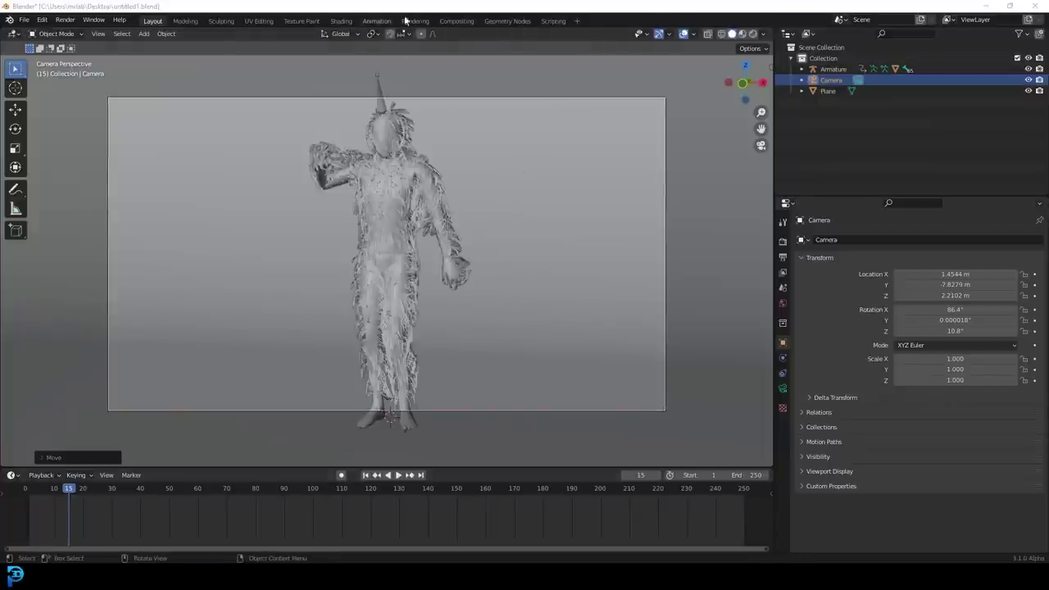
Set the pivot point to the 3D cursor and rotate the camera about −25.27° around global Z.
left_click(376, 36)
left_click(393, 62)
key("r")
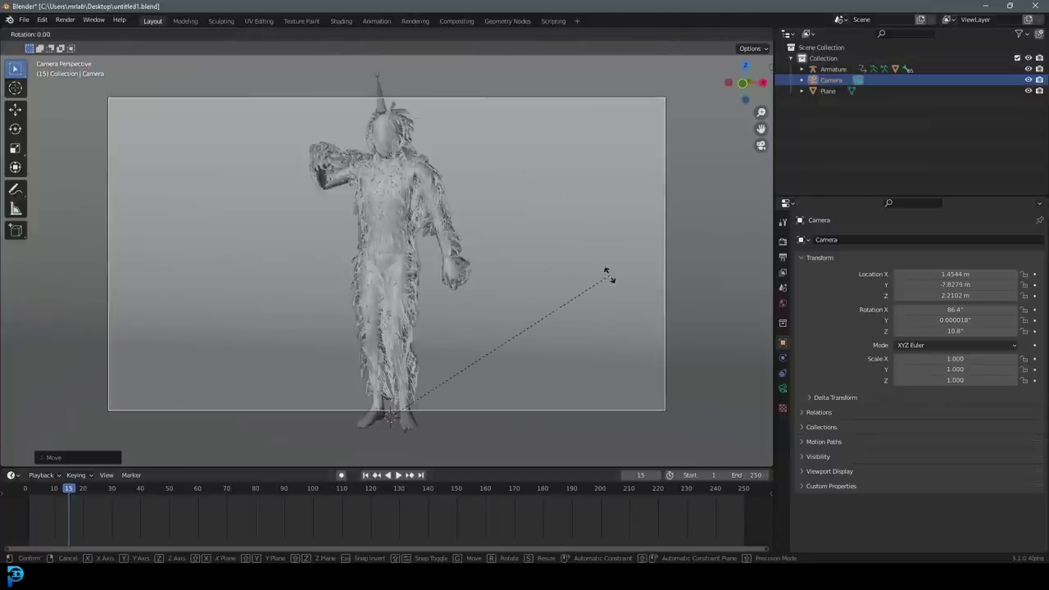
left_click(476, 364)
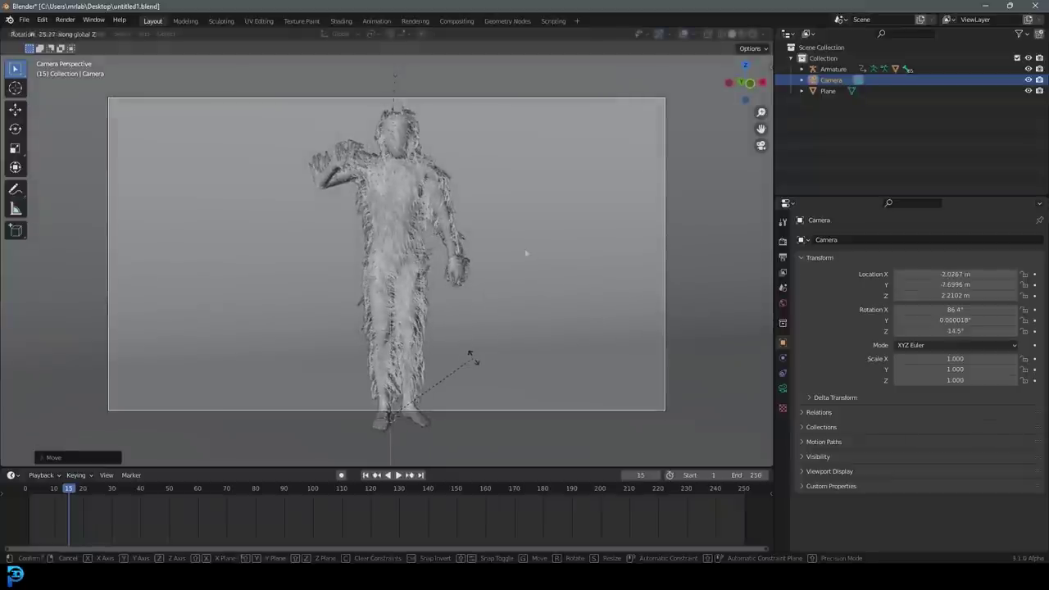
left_click(523, 176)
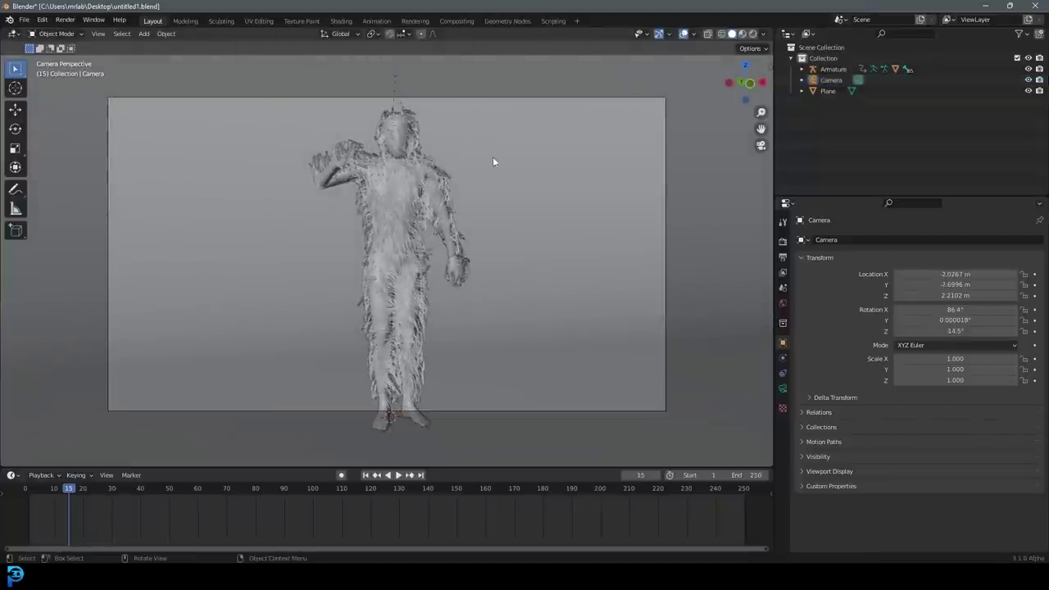
Move the character mesh's Collision modifier above its ParticleSystem modifier.
scroll(690, 516, "down", 5)
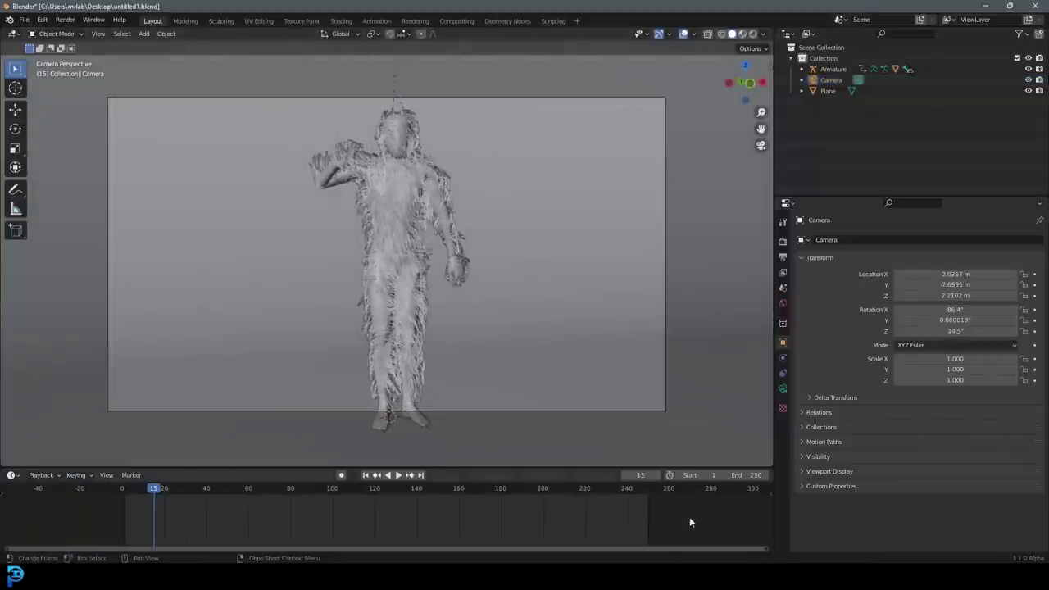
left_click(396, 142)
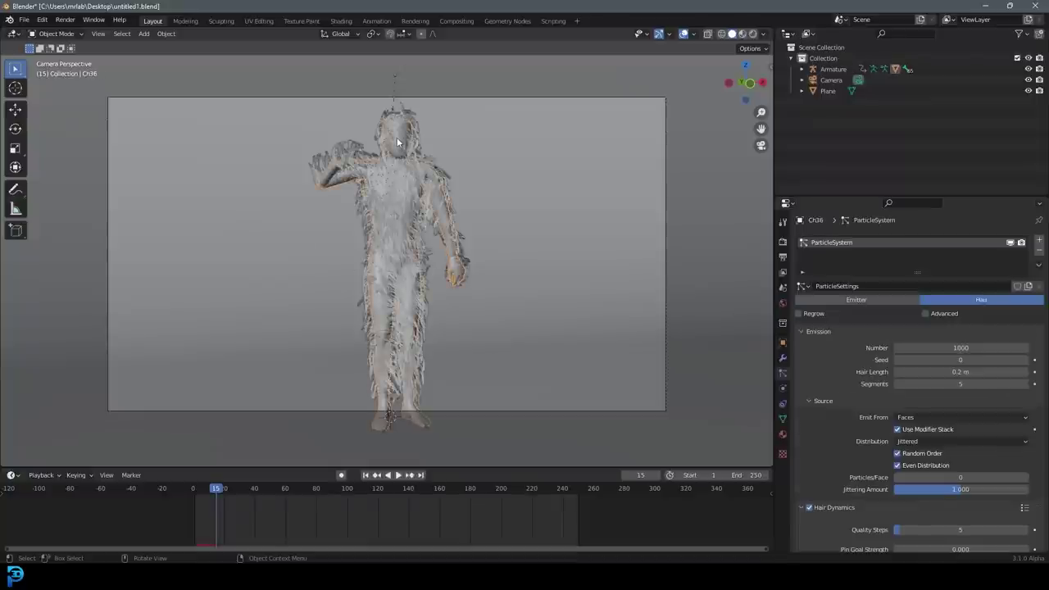
left_click(784, 359)
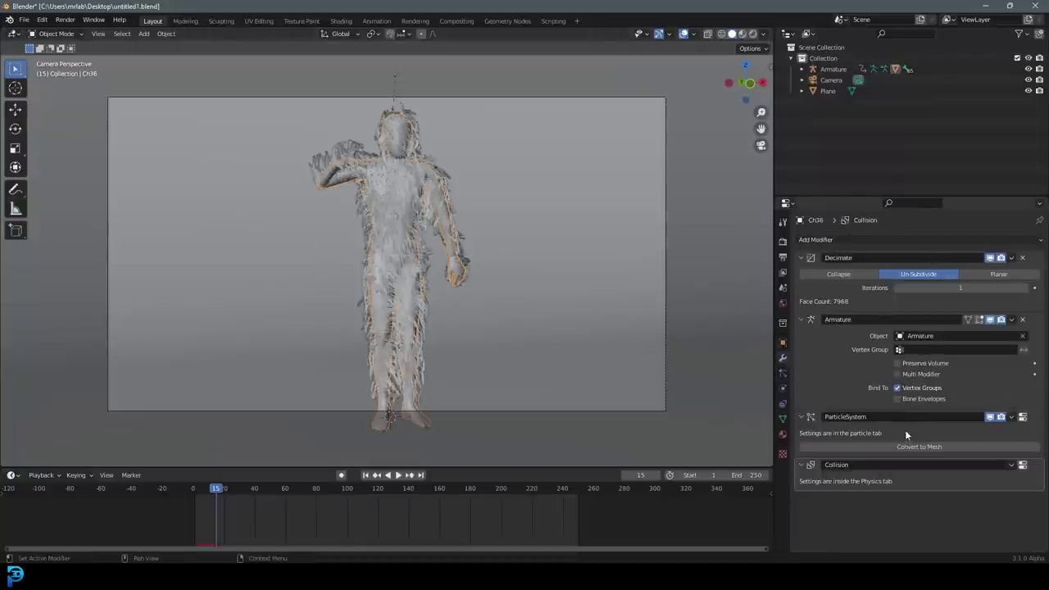
left_click_drag(1039, 465, 1043, 419)
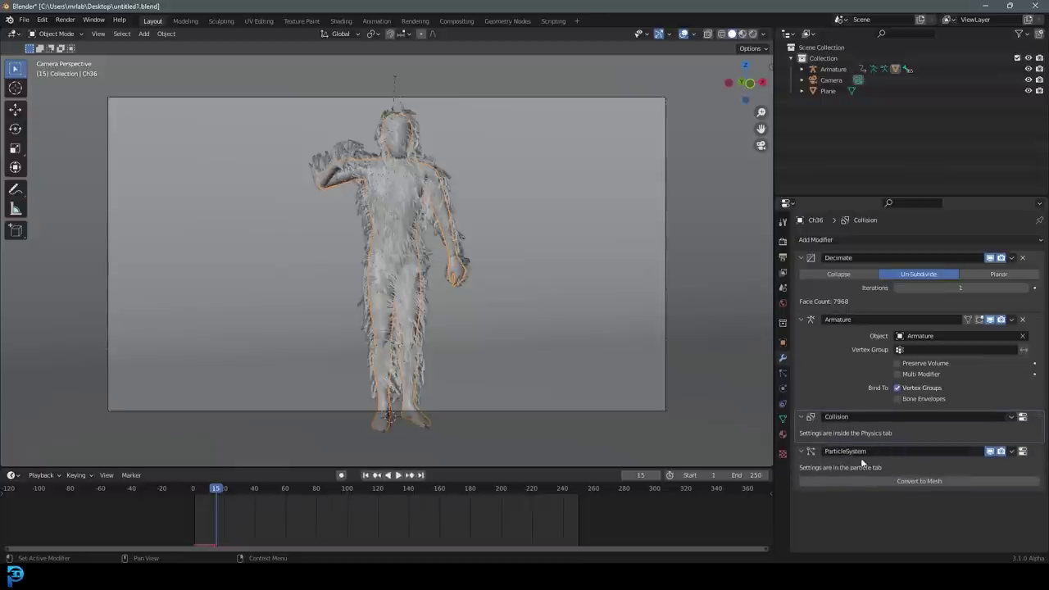
Collapse the Armature, Decimate and ParticleSystem modifiers and turn off the ParticleSystem's viewport display to hide the hair.
left_click(801, 319)
left_click(801, 257)
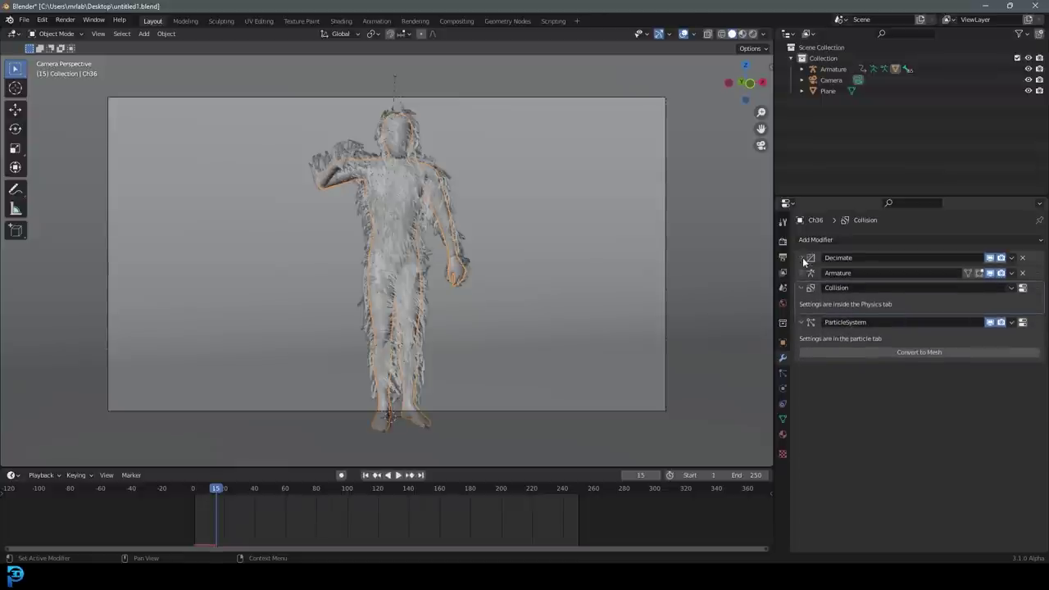
left_click(803, 322)
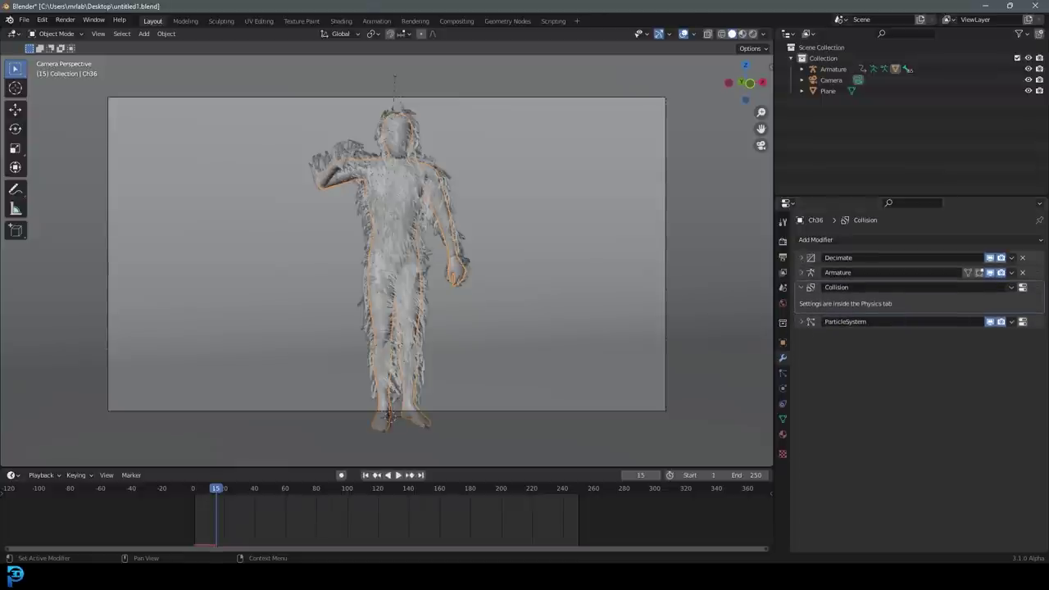
left_click(991, 322)
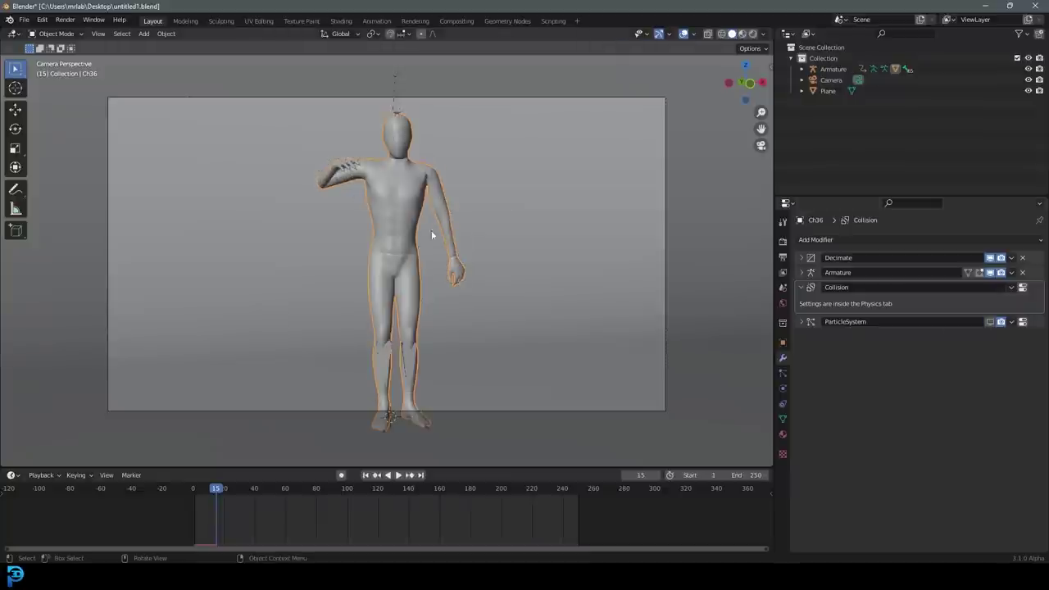
Move the armature into a new collection named Collection 2.
left_click(396, 82)
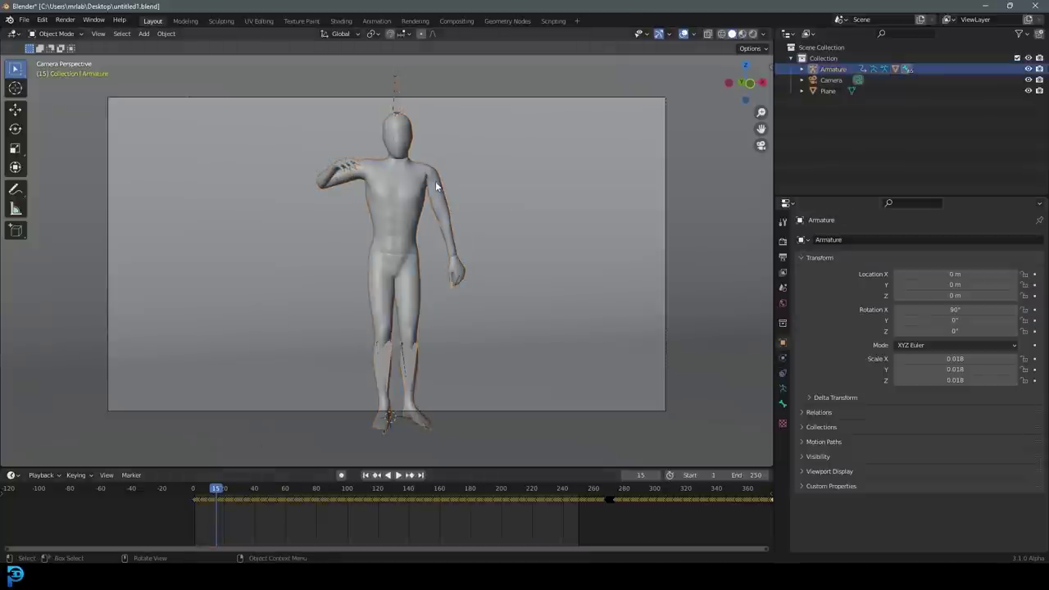
key("m")
left_click(408, 187)
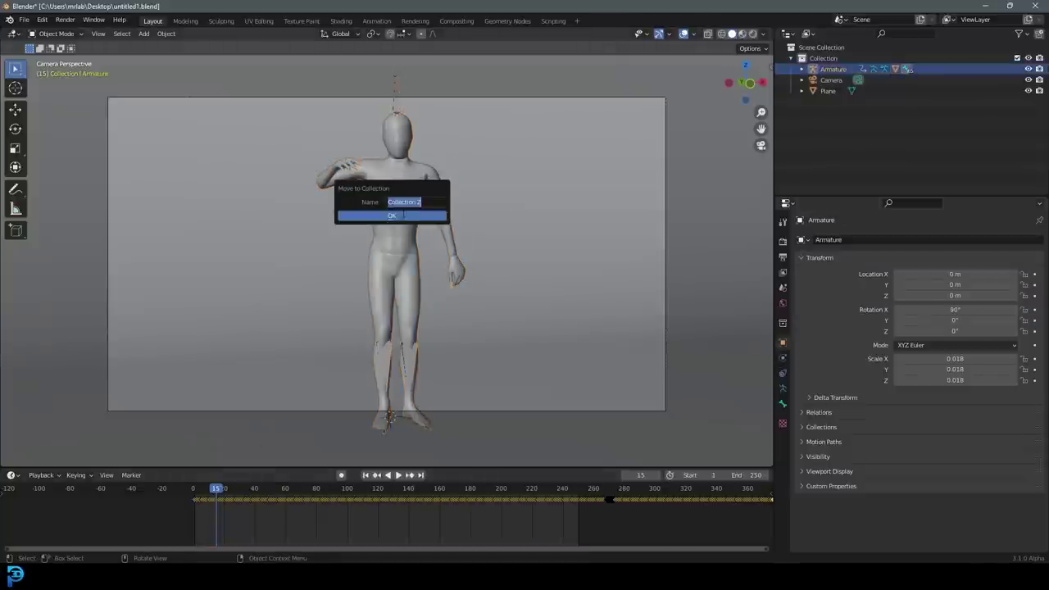
left_click(403, 215)
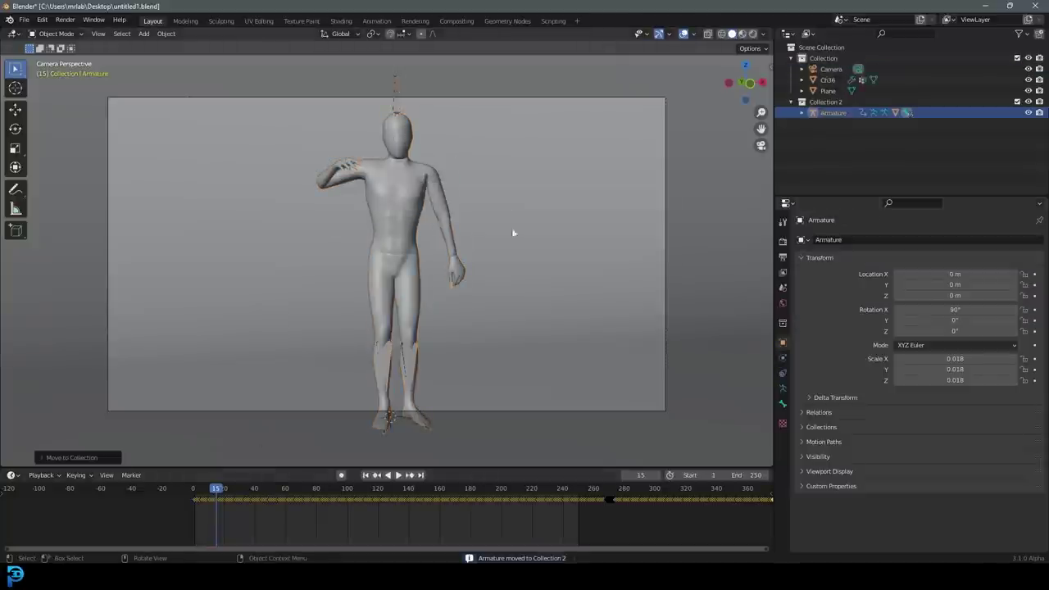
left_click(1018, 102)
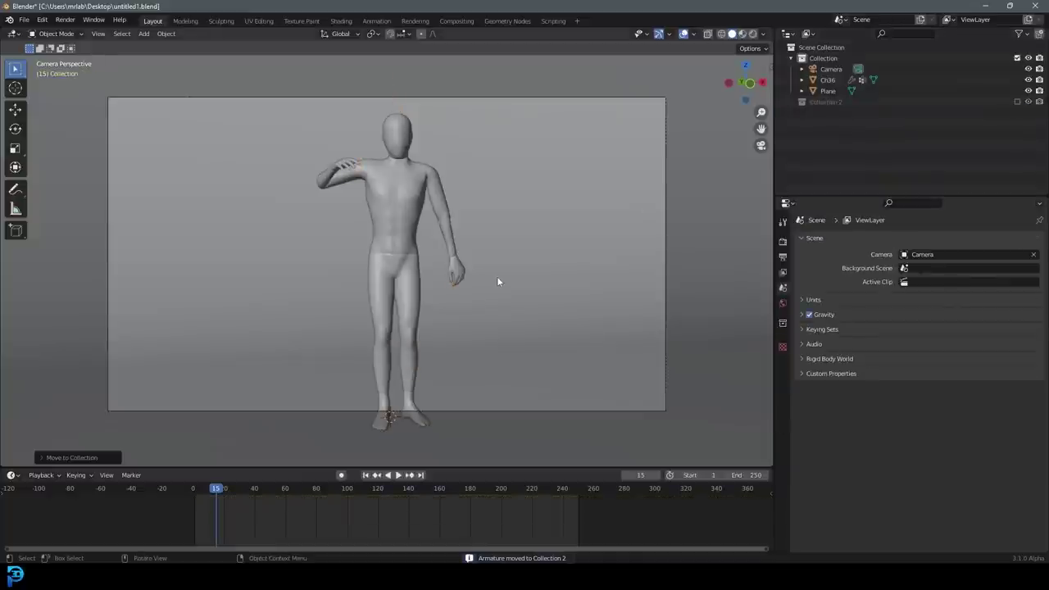
left_click(464, 99)
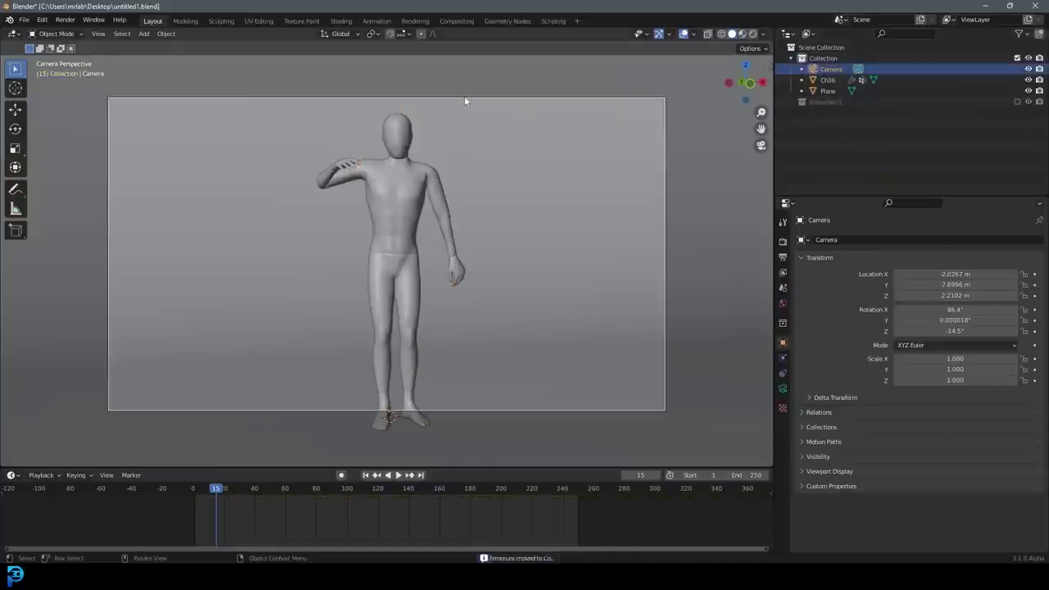
left_click(1017, 102)
Show the armature's keyframes in an enlarged timeline and set the scene's end frame to 400.
left_click(400, 102)
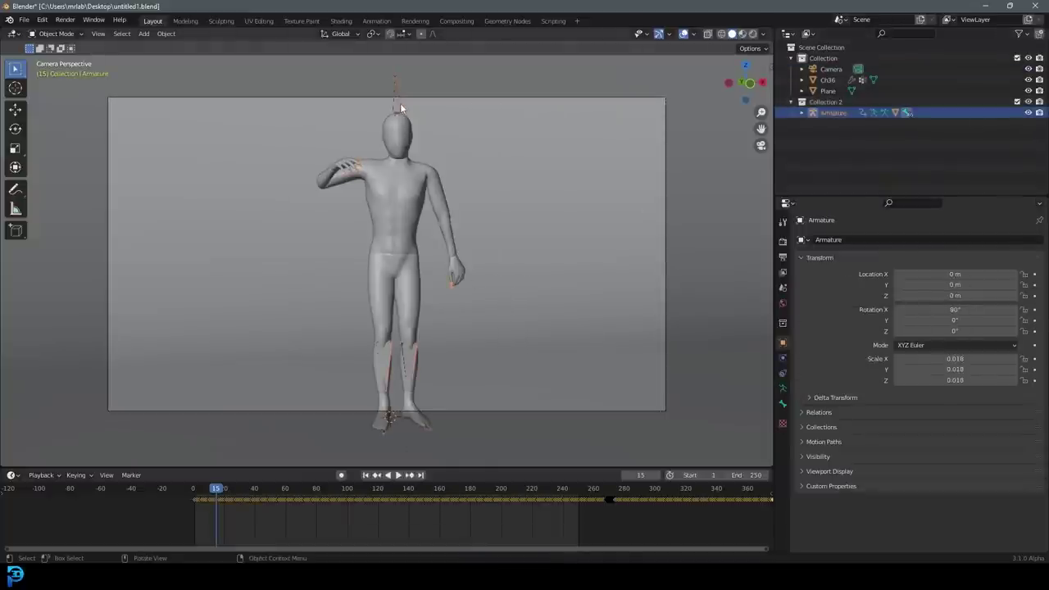
left_click_drag(422, 470, 434, 402)
scroll(473, 463, "down", 3)
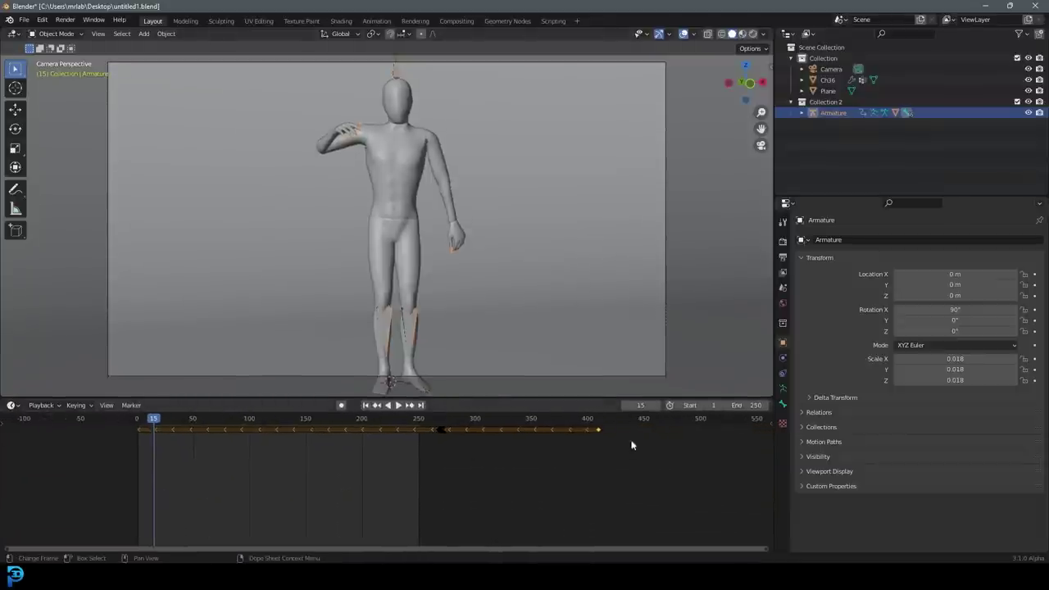
left_click(742, 405)
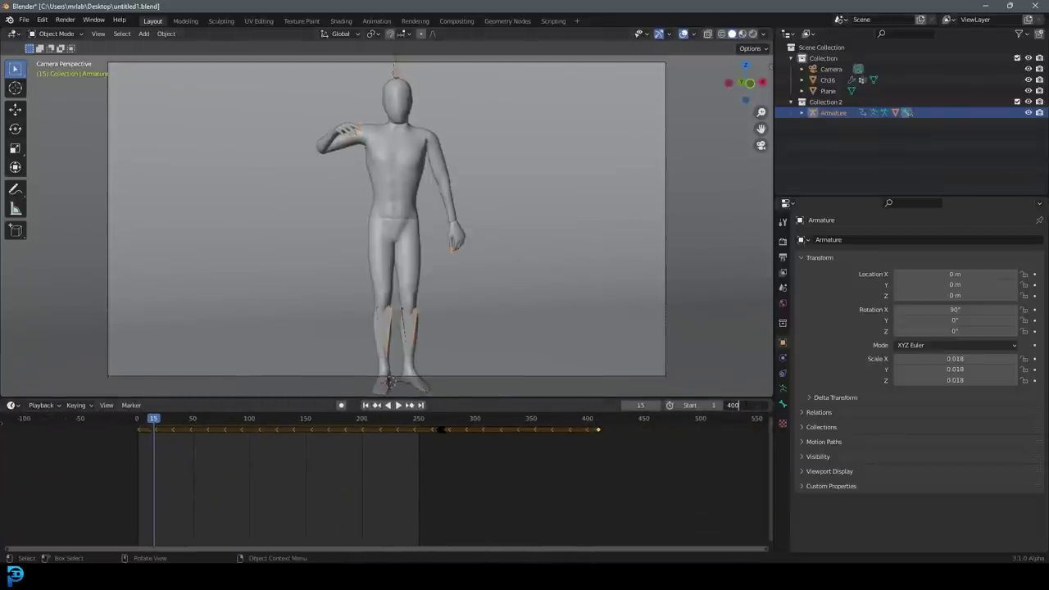
type("400")
key("Return")
scroll(332, 461, "left", 2, "ctrl")
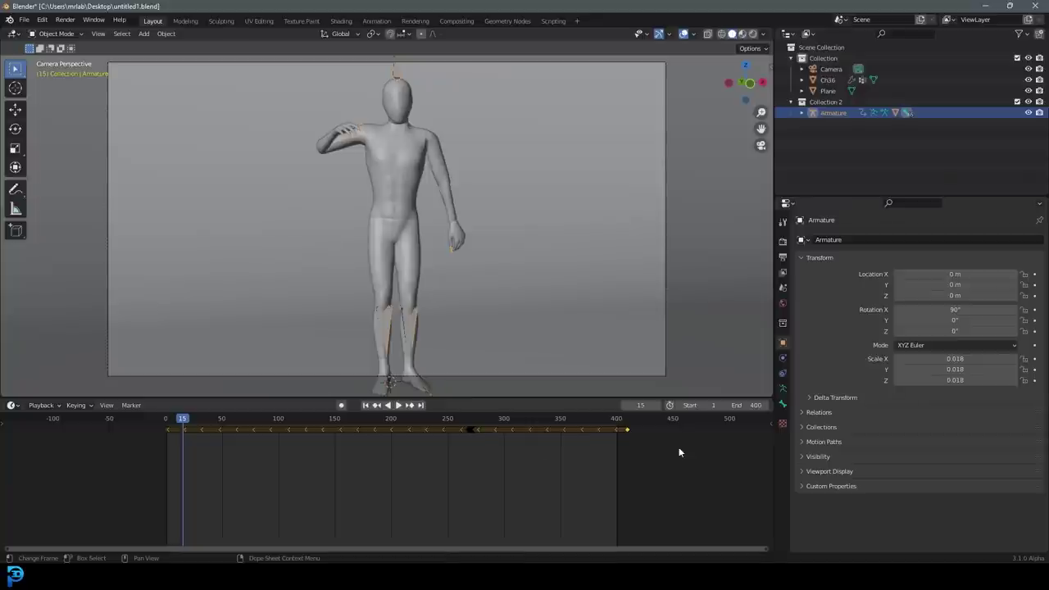
Return to frame 1 and insert a Location keyframe for the camera.
key("space")
left_click_drag(185, 426, 168, 439)
key("Escape")
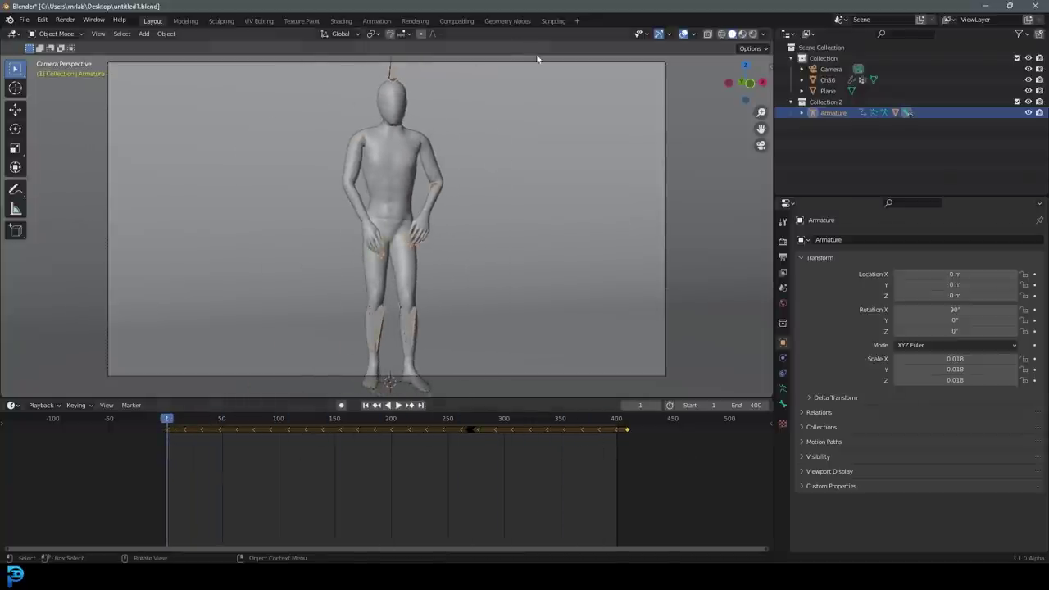
left_click(537, 64)
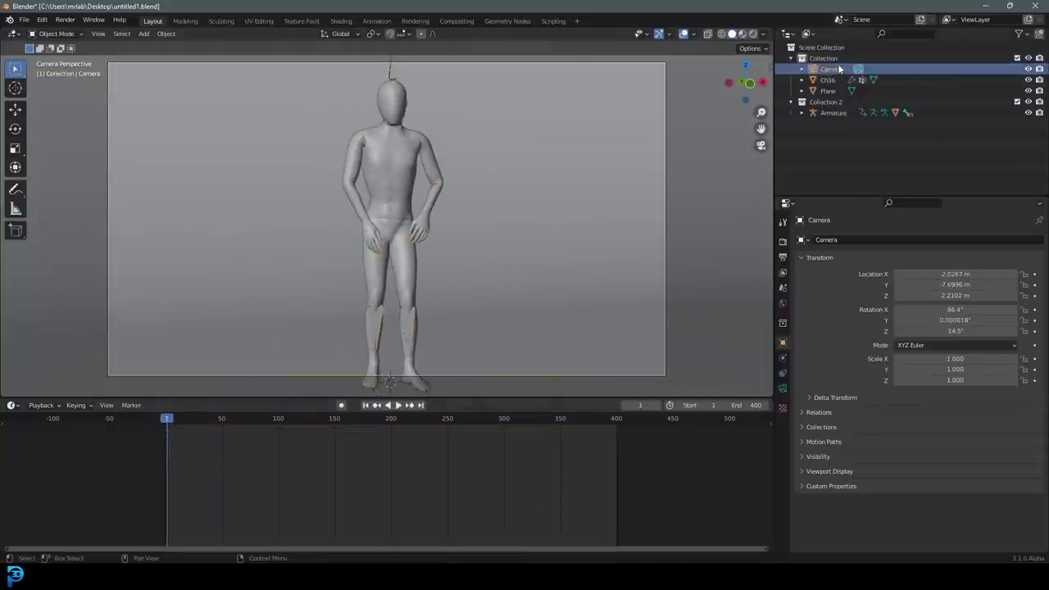
scroll(400, 186, "down", 4)
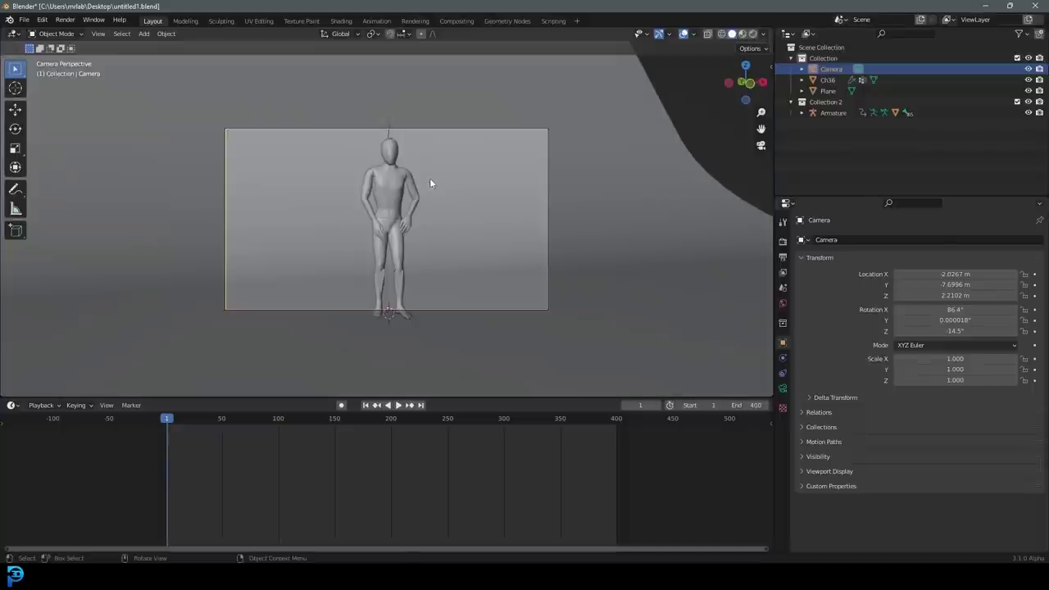
key("i")
left_click(396, 179)
scroll(246, 353, "up", 4)
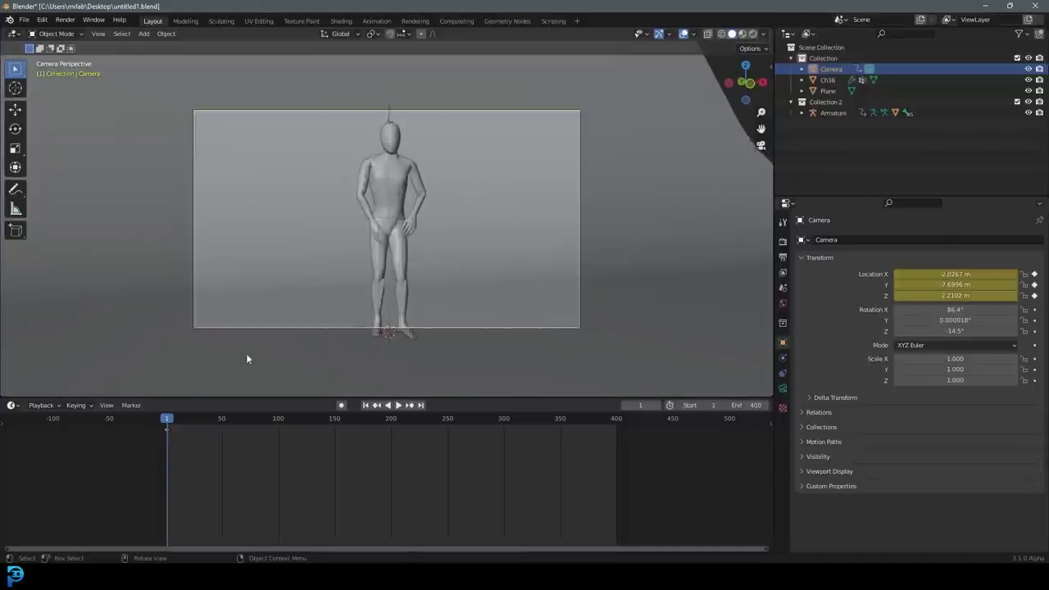
At frame 105, lower the camera and bring it closer, to about Y −7.44, Z 1.94 m, and insert a Location keyframe.
left_click_drag(184, 432, 284, 440)
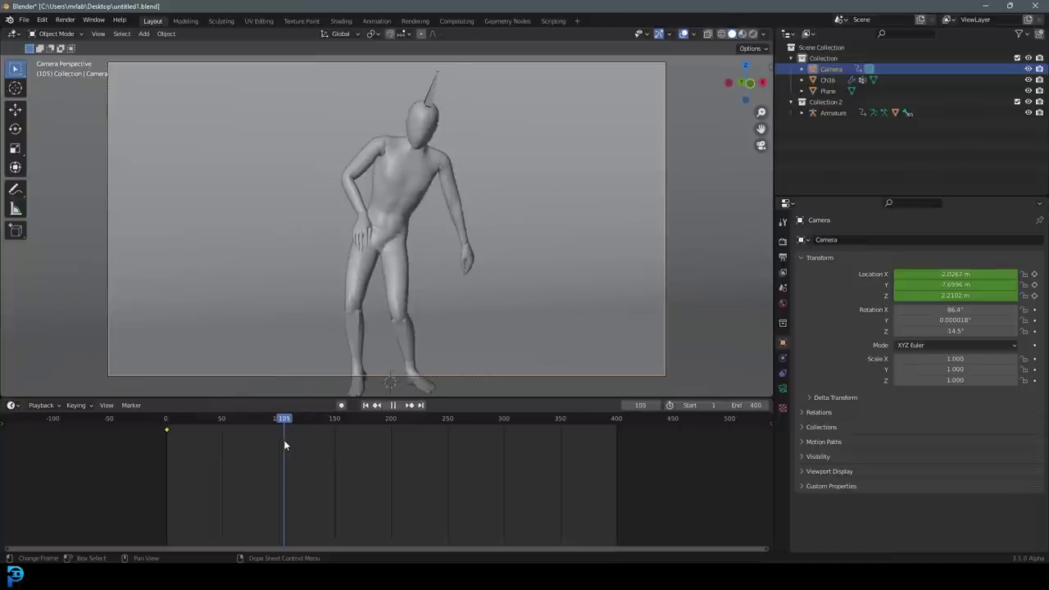
key("g")
key("z")
key("z")
left_click(439, 228)
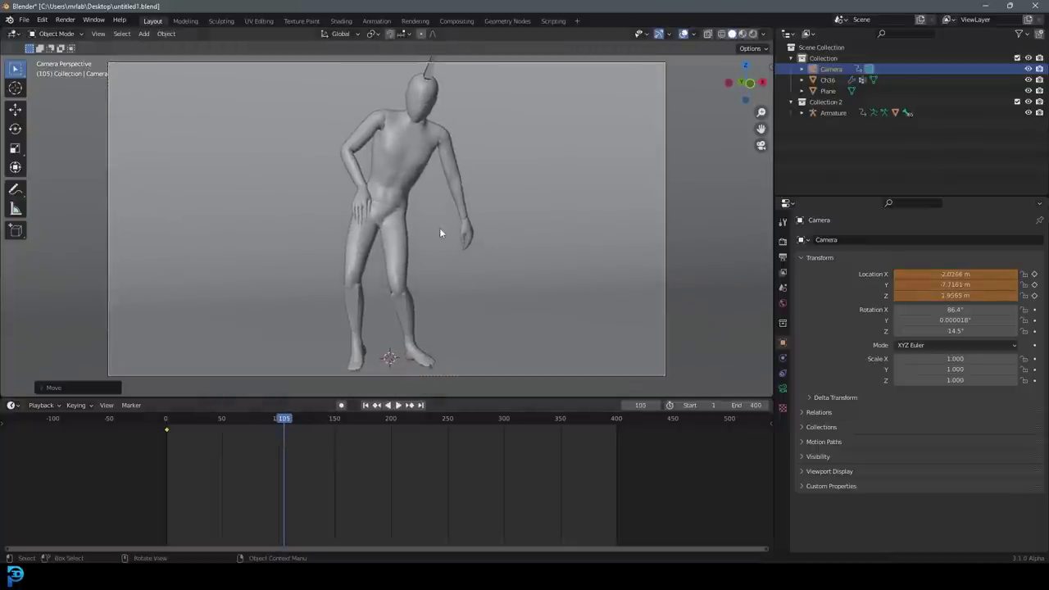
key("g")
key("z")
key("z")
left_click(431, 207)
key("i")
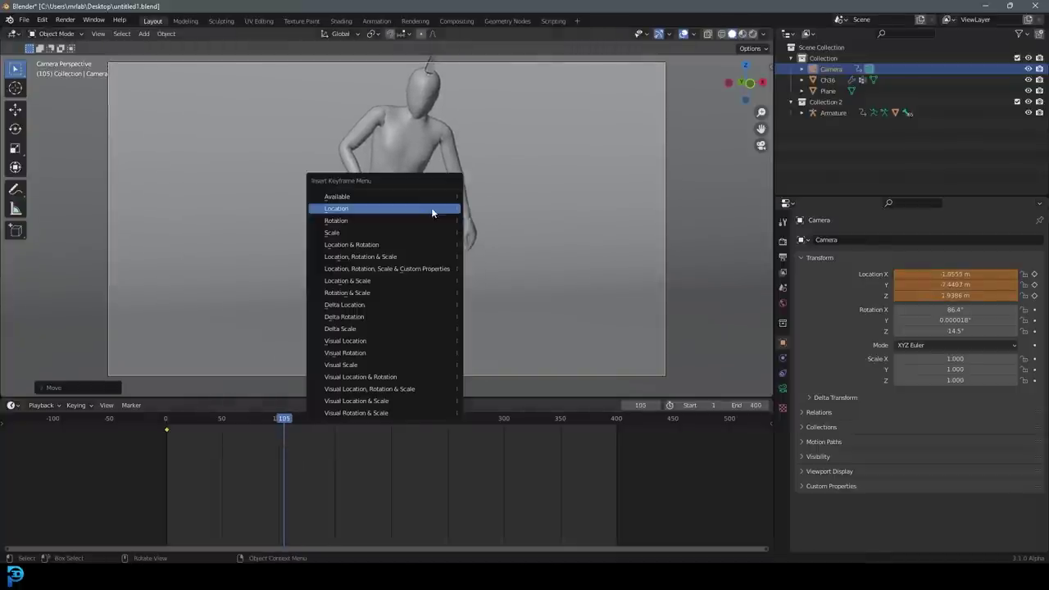
left_click(432, 207)
At frame 241, raise the camera to about Z 2.16 m, insert a Location keyframe and preview the camera move.
left_click_drag(391, 432, 437, 434)
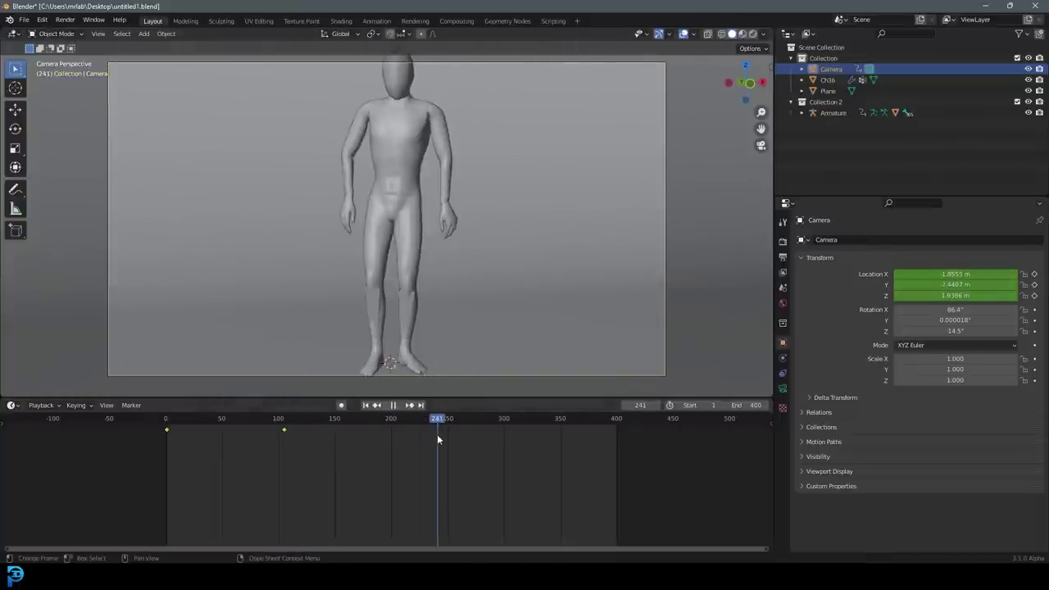
key("g")
key("z")
key("z")
left_click(442, 211)
key("i")
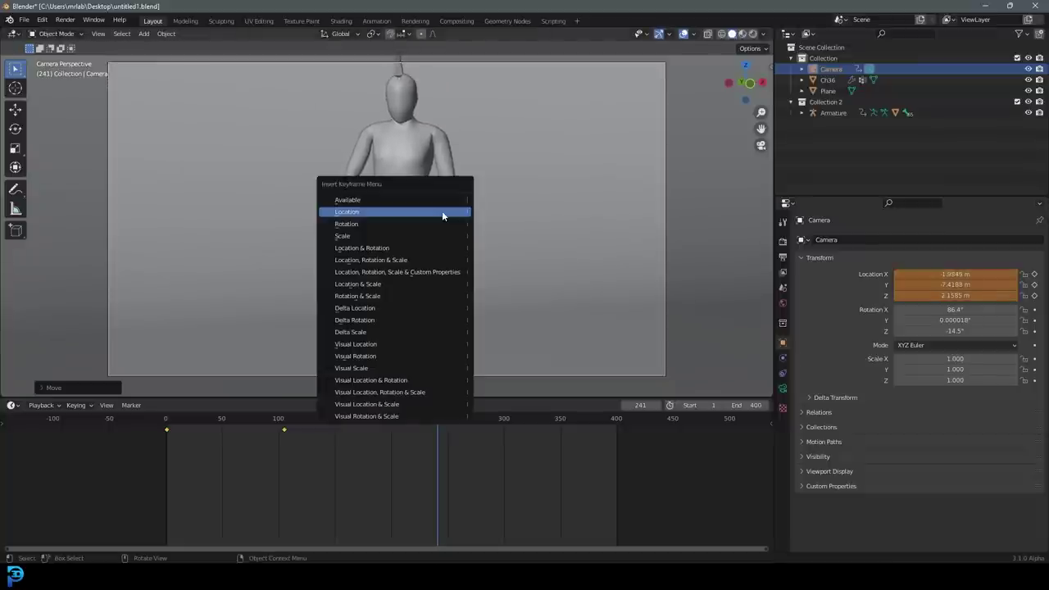
left_click(442, 210)
left_click_drag(480, 410, 164, 464)
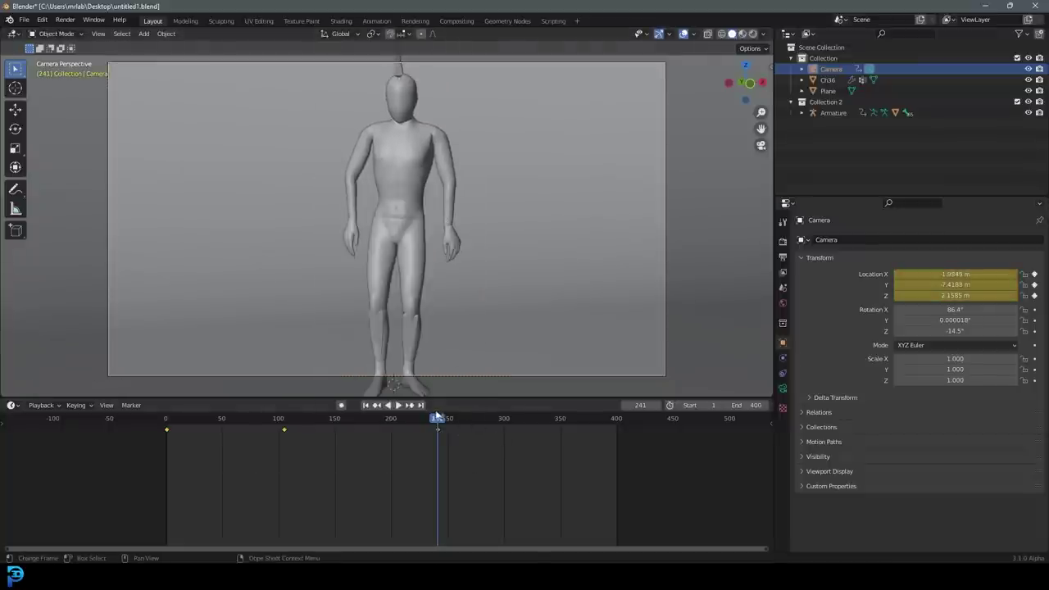
left_click(543, 444)
key("space")
key("Escape")
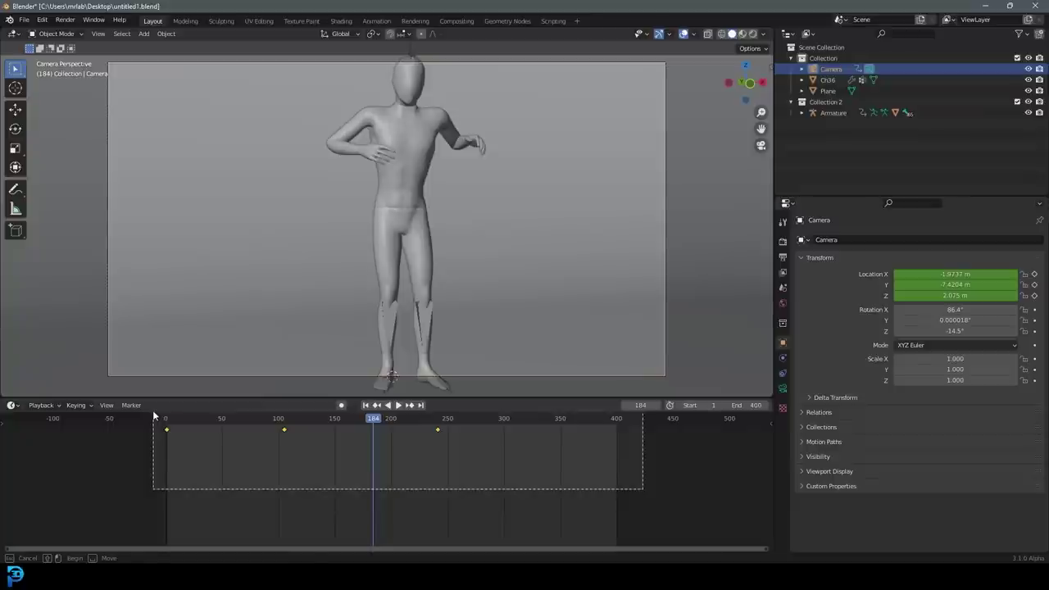
Switch the timeline to the Graph Editor, expand the camera's location channels and select all their keyframes.
left_click(13, 406)
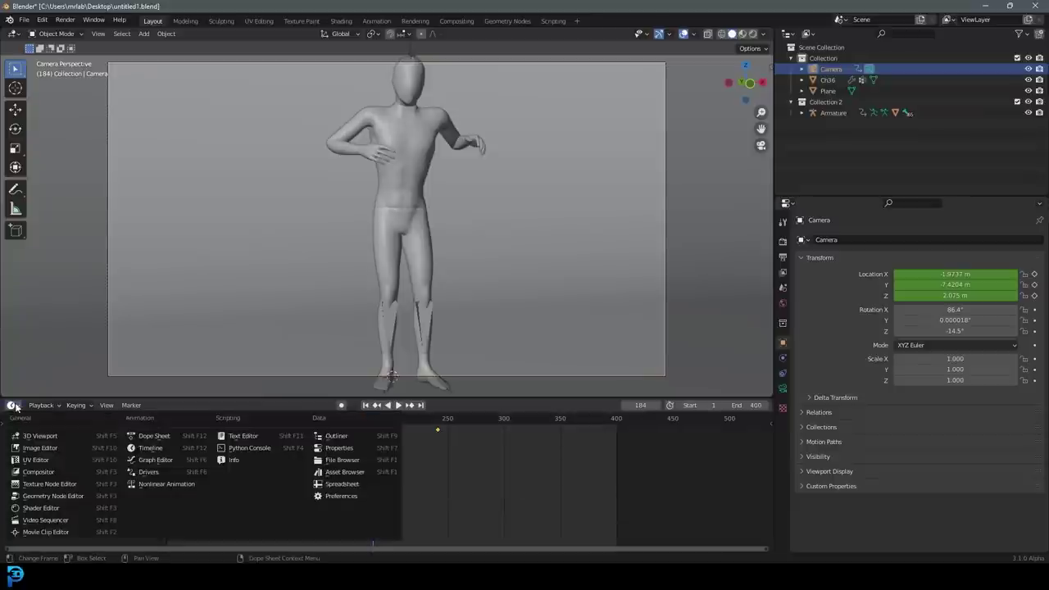
left_click(162, 461)
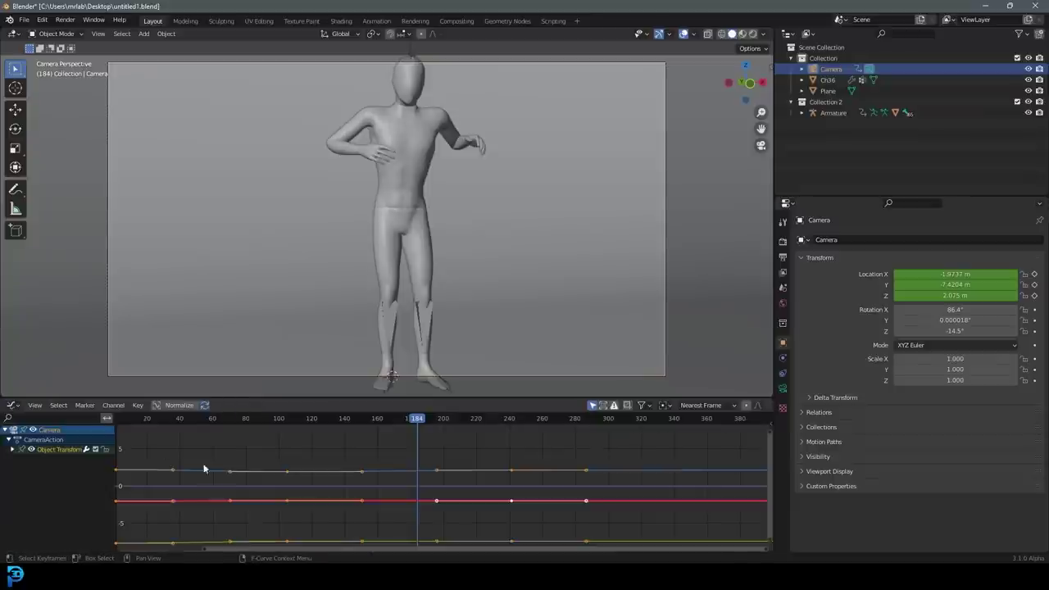
left_click(12, 450)
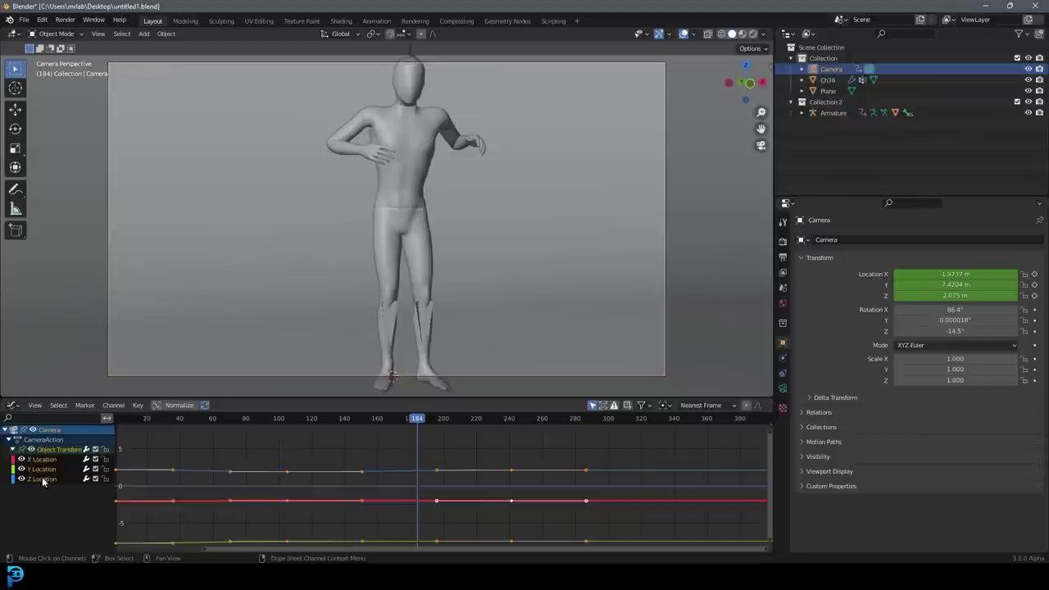
key("Home")
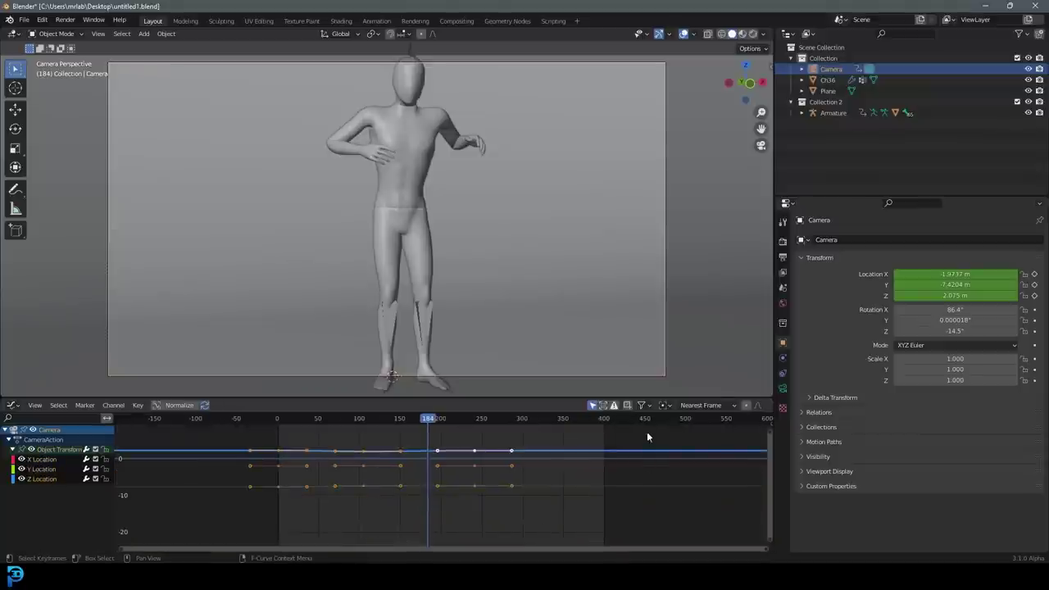
left_click_drag(647, 431, 228, 521)
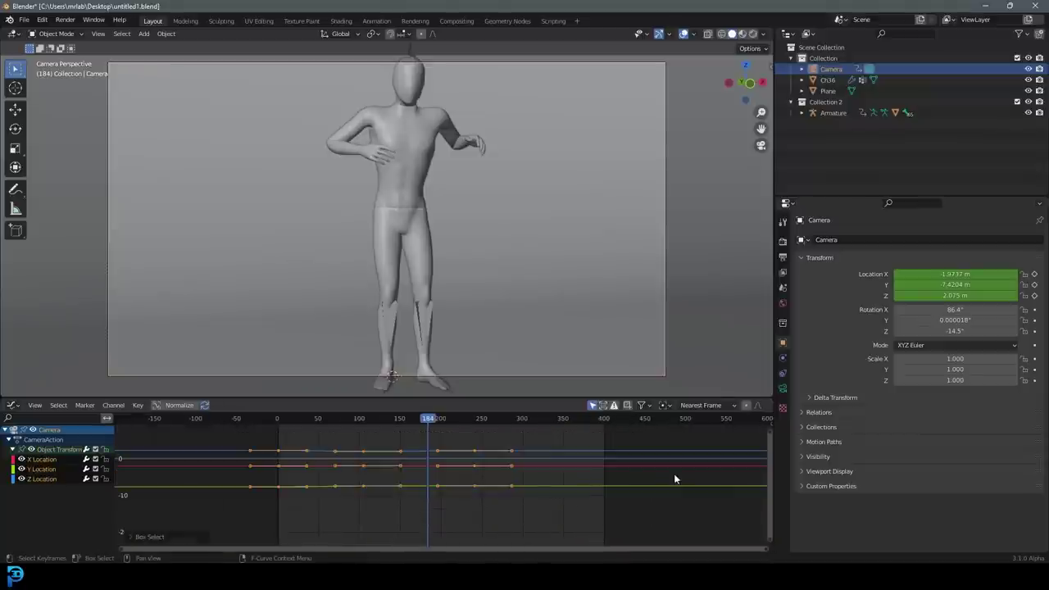
Add a Noise modifier to the camera's Z Location curve and play back the shake.
key("n")
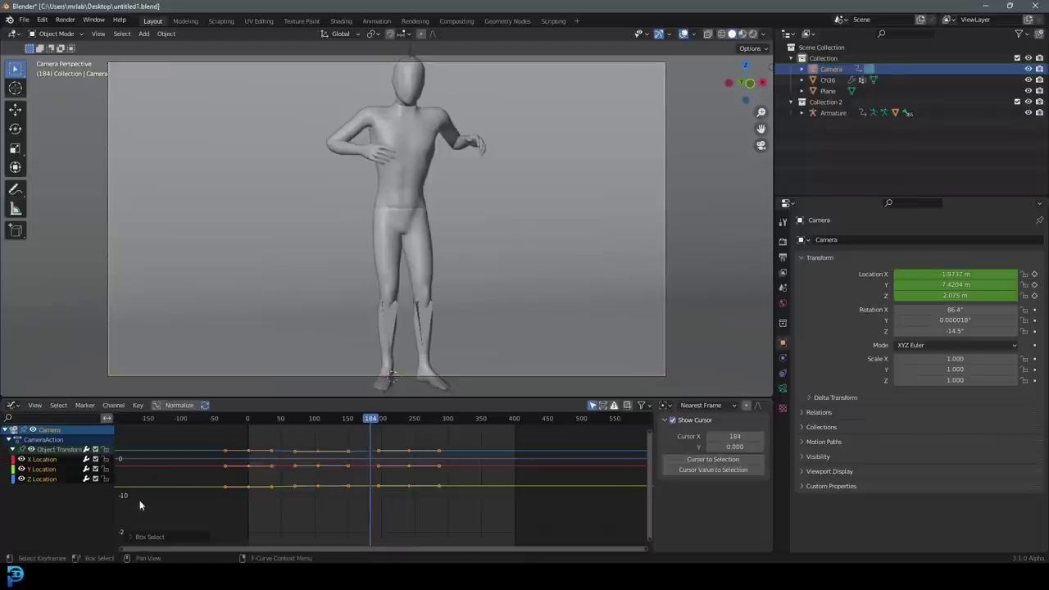
left_click(41, 478)
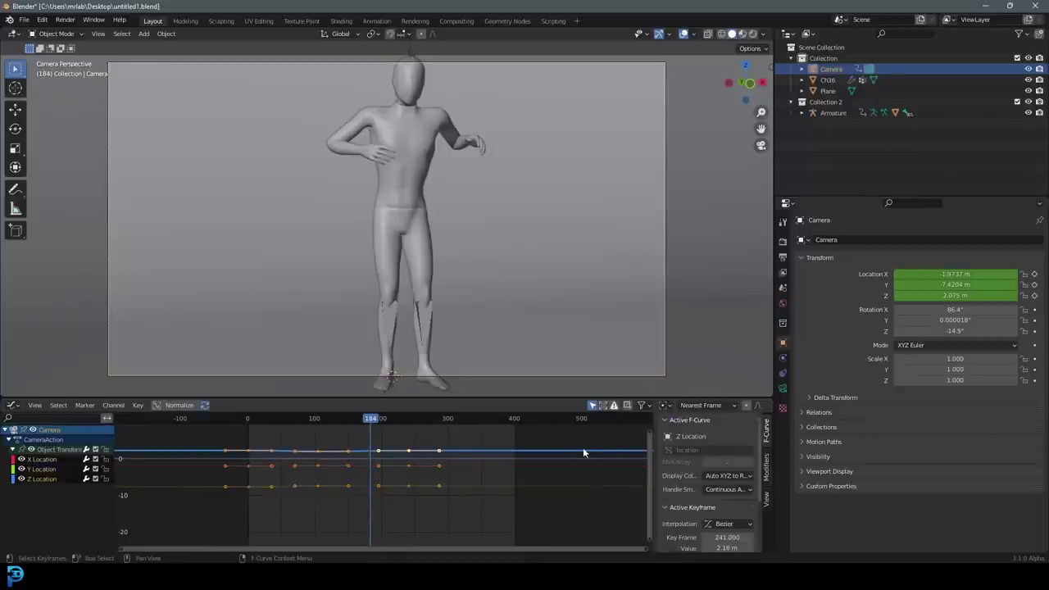
left_click(769, 472)
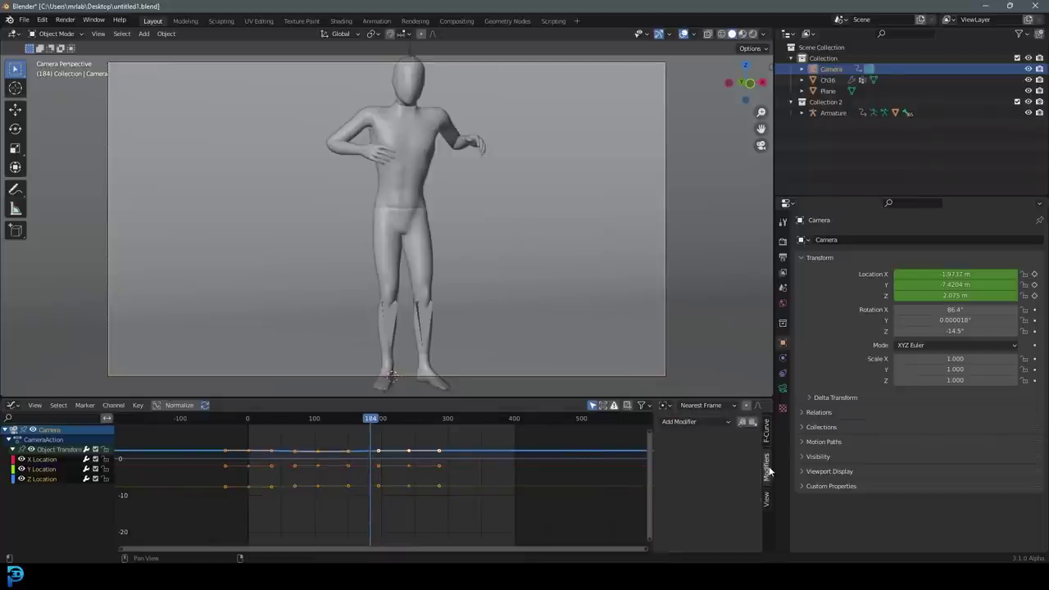
left_click(687, 421)
left_click(687, 484)
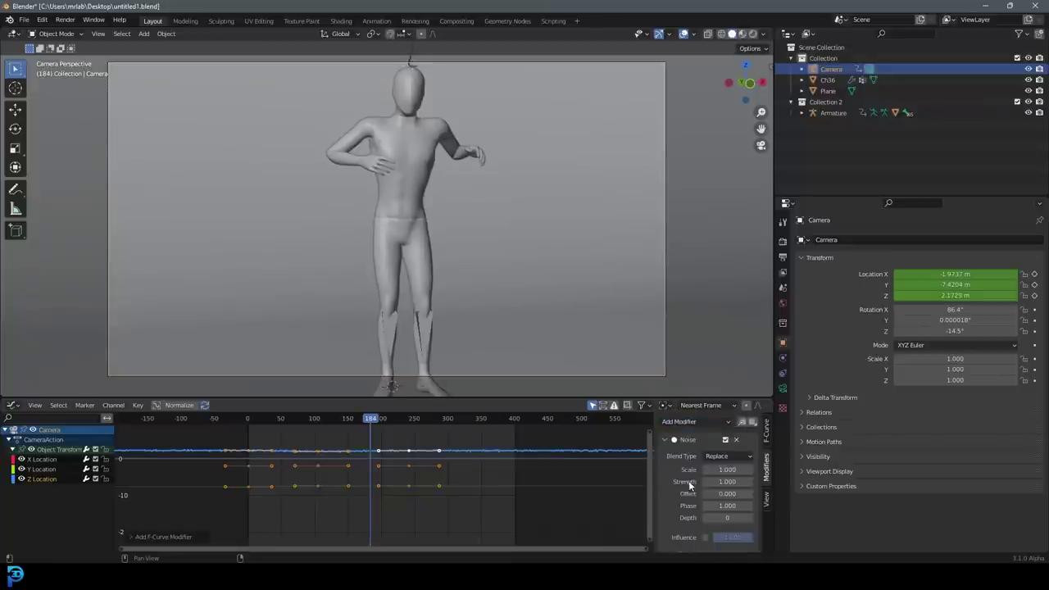
key("space")
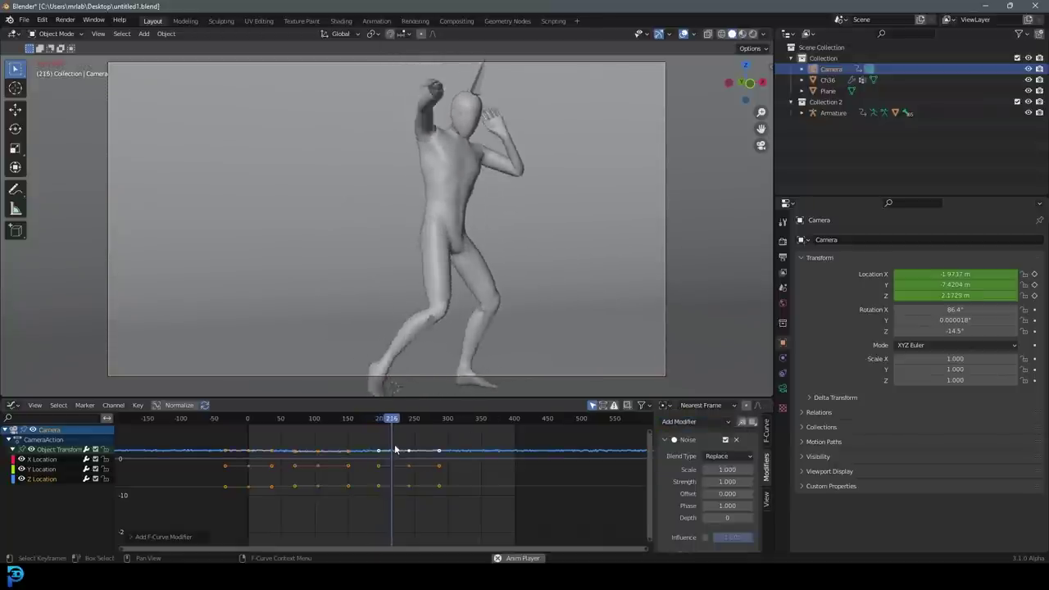
key("space")
Set the Z Location noise Scale to 30 and play back the softened camera movement.
left_click(728, 470)
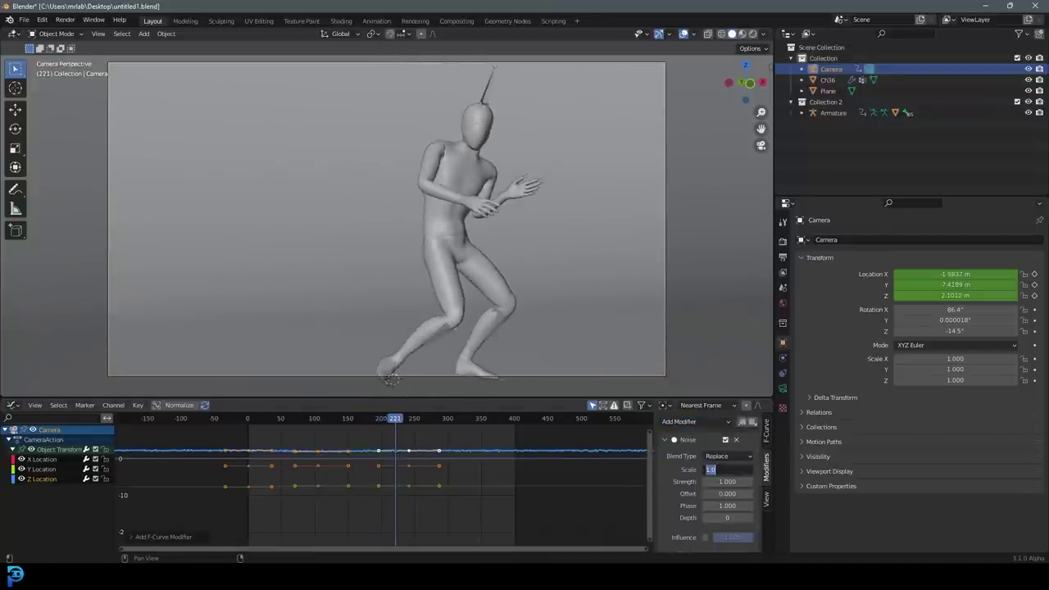
type("30")
key("Return")
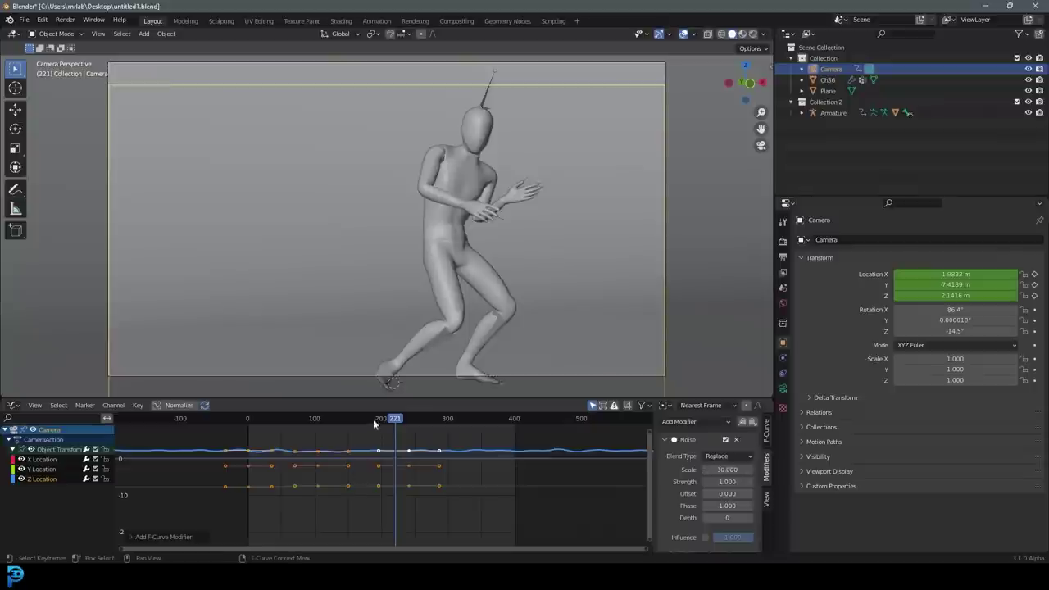
key("shift+Left")
key("space")
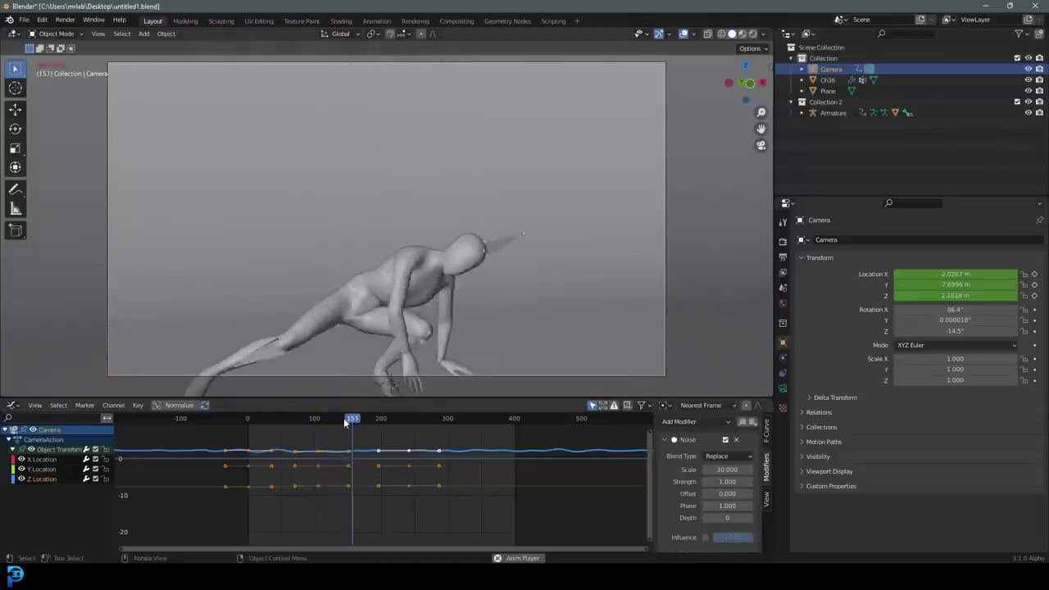
key("space")
Add a Noise modifier with Scale 20 and Strength 0.4 to the camera's X Location curve and preview the motion.
left_click(42, 460)
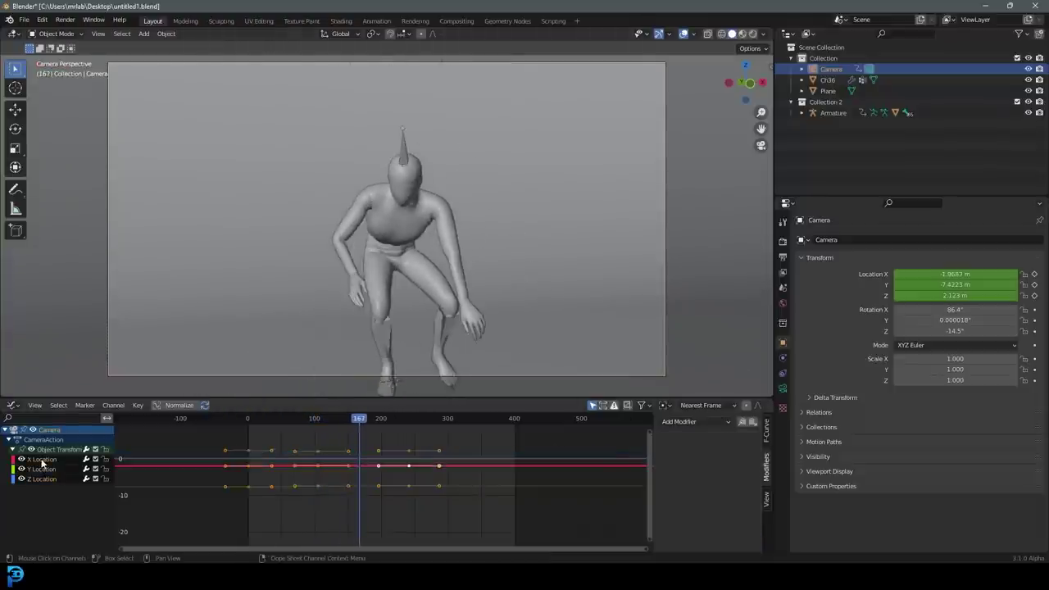
left_click(688, 421)
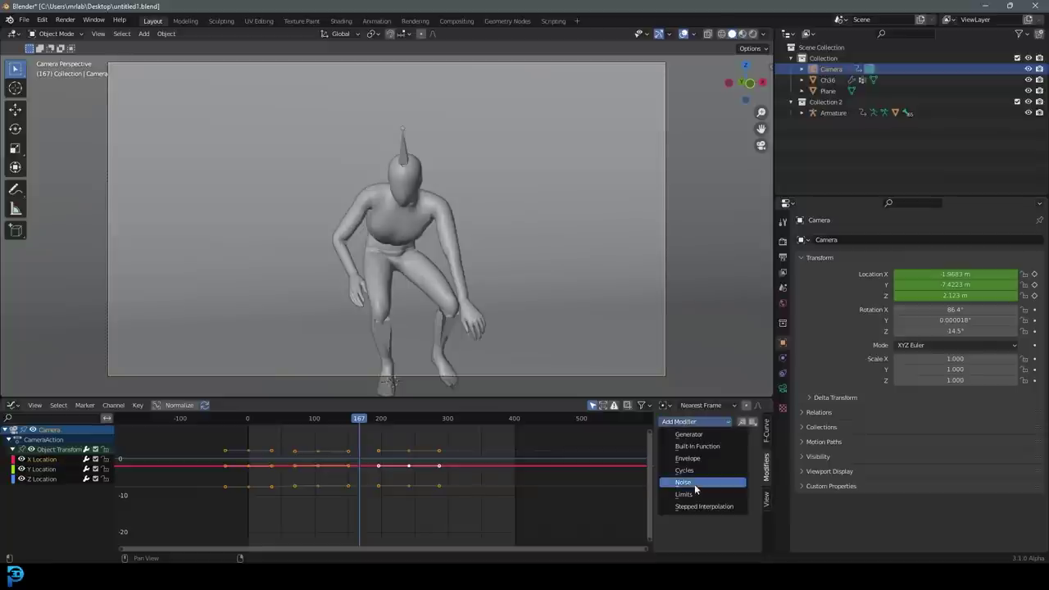
left_click(694, 483)
left_click(717, 469)
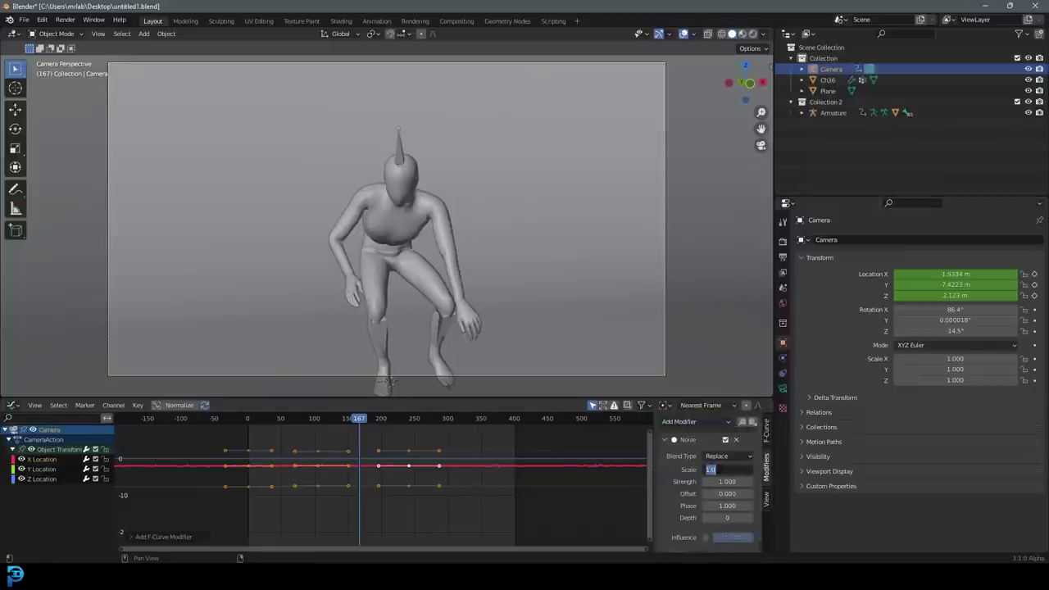
type("20")
key("Tab")
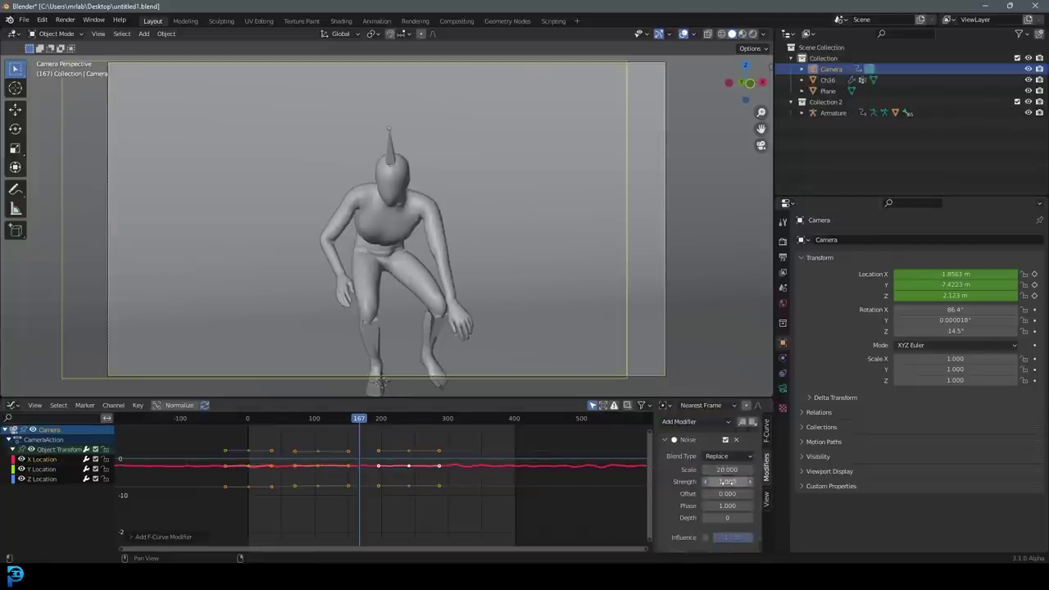
type("0.4")
key("Return")
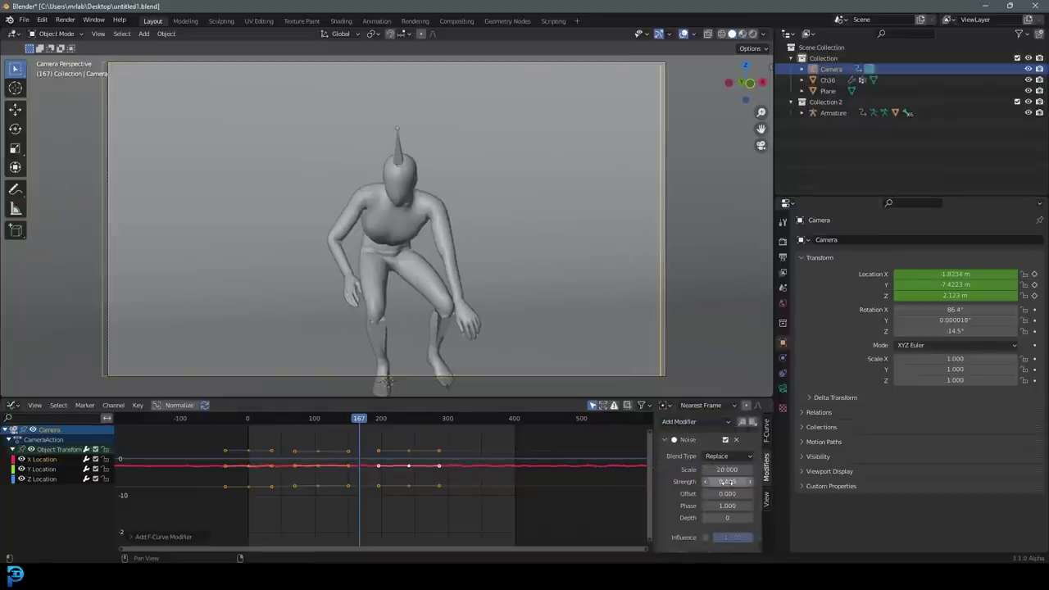
key("space")
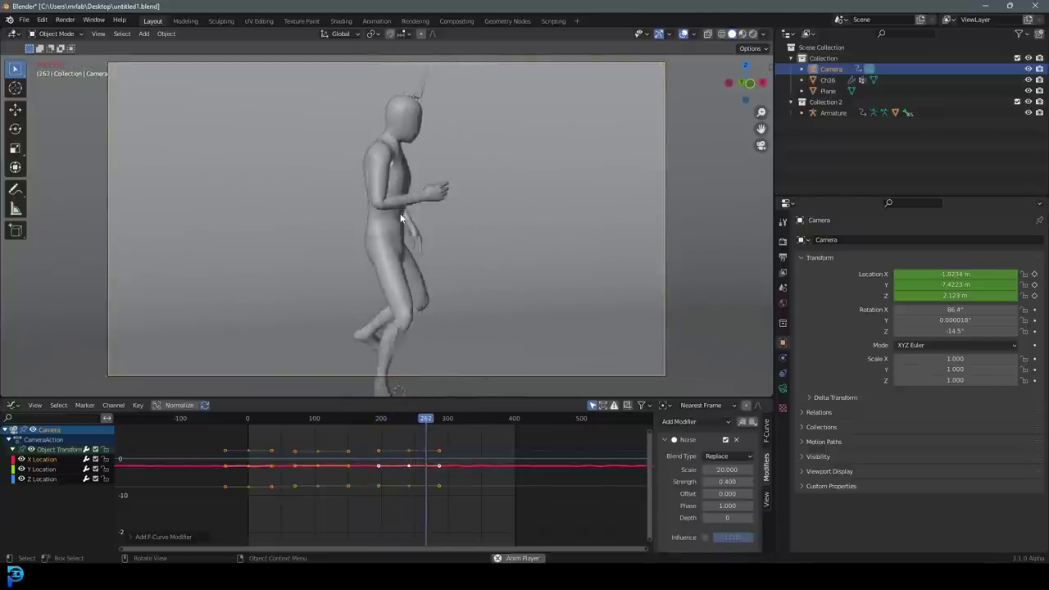
key("space")
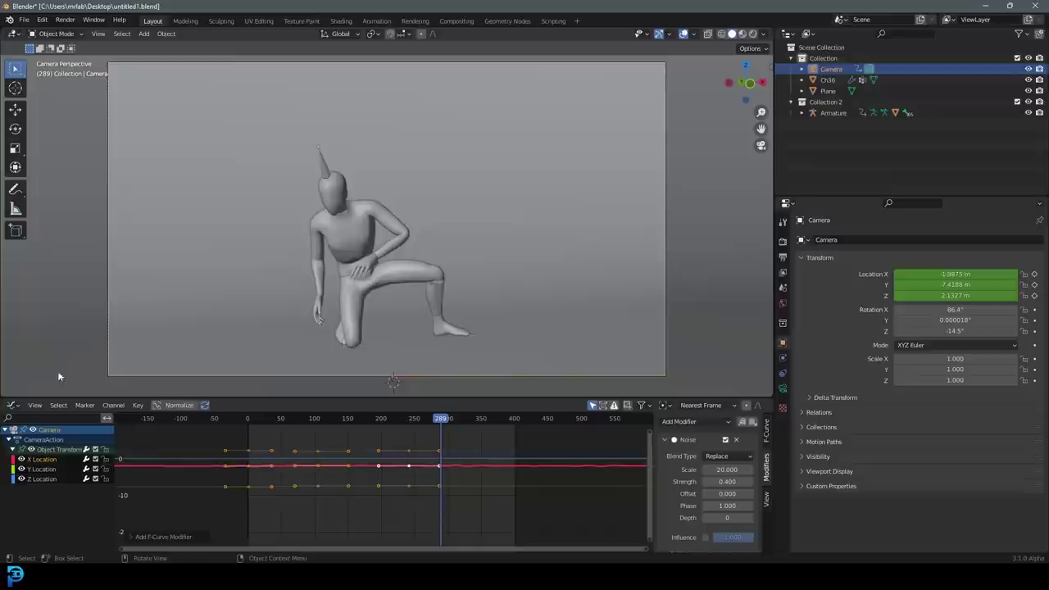
Switch the Graph Editor back to the Timeline and reduce its height to enlarge the 3D viewport.
left_click(11, 404)
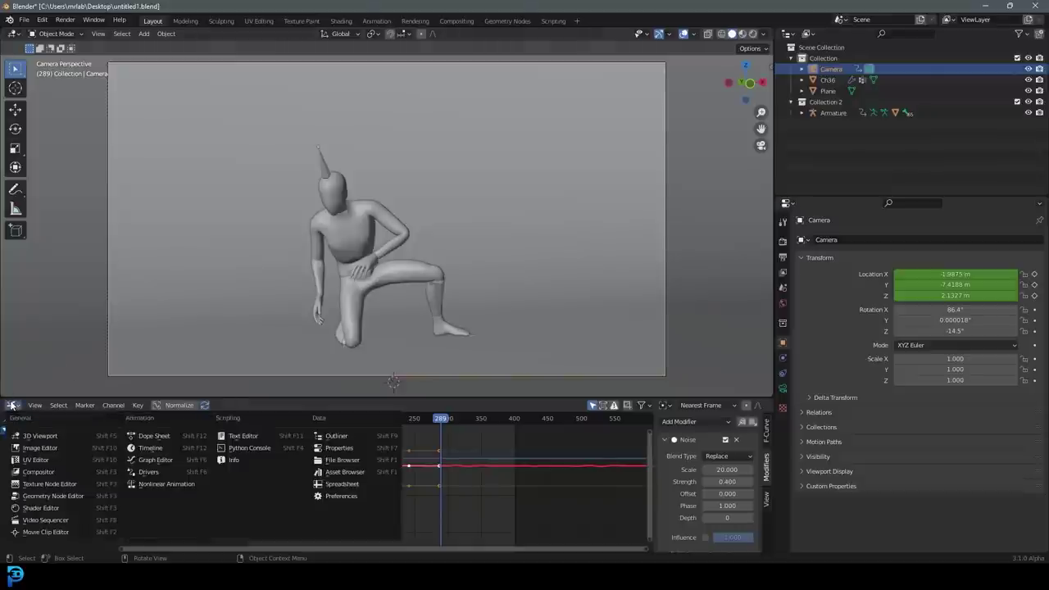
left_click(168, 448)
left_click_drag(307, 399, 313, 482)
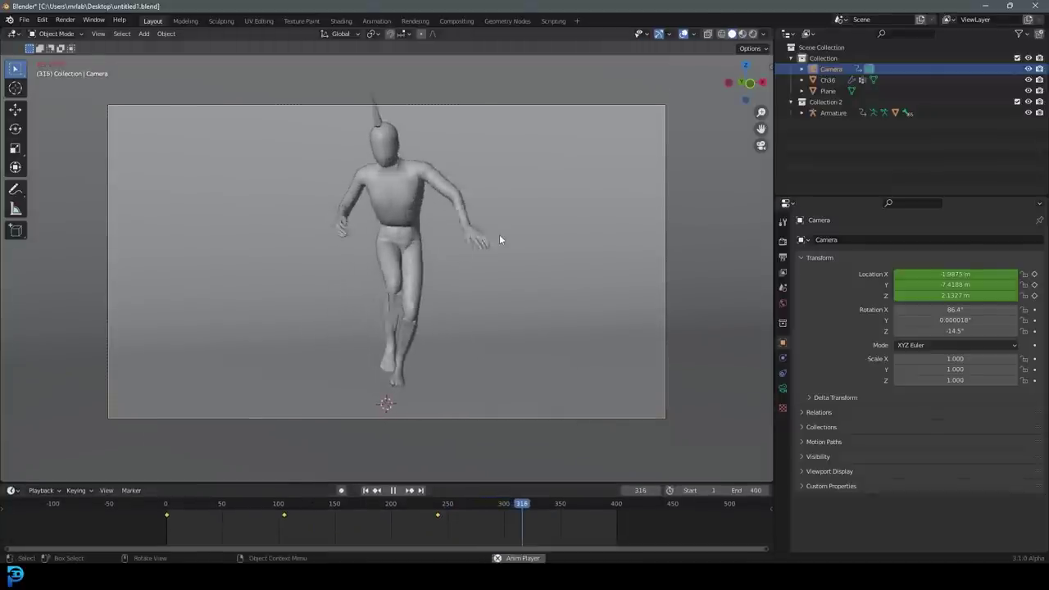
Enable viewport display of the mannequin's ParticleSystem modifier, return to frame 1 and save the file.
left_click(424, 181)
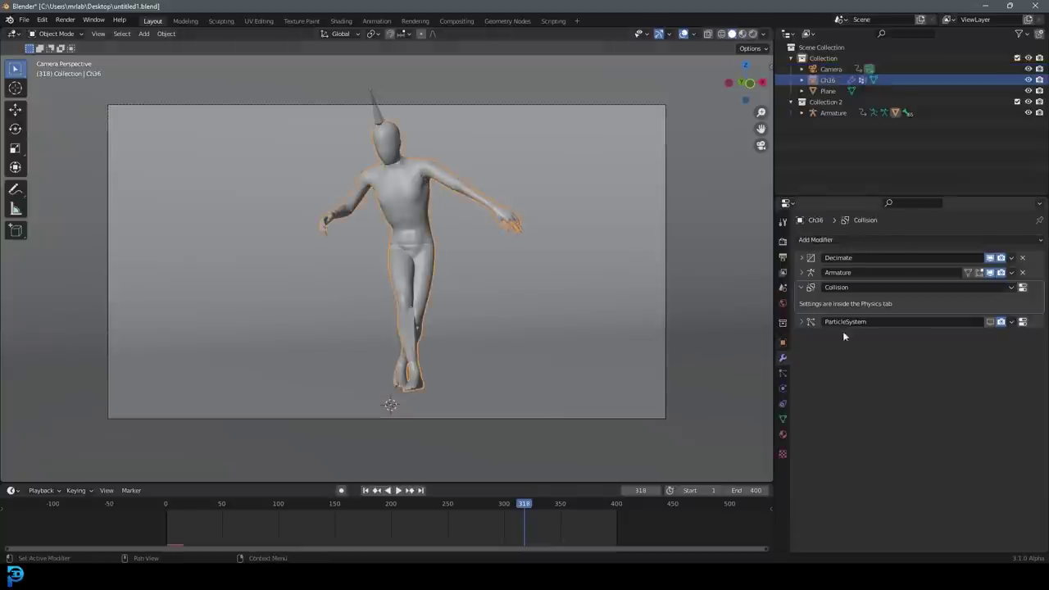
left_click(990, 322)
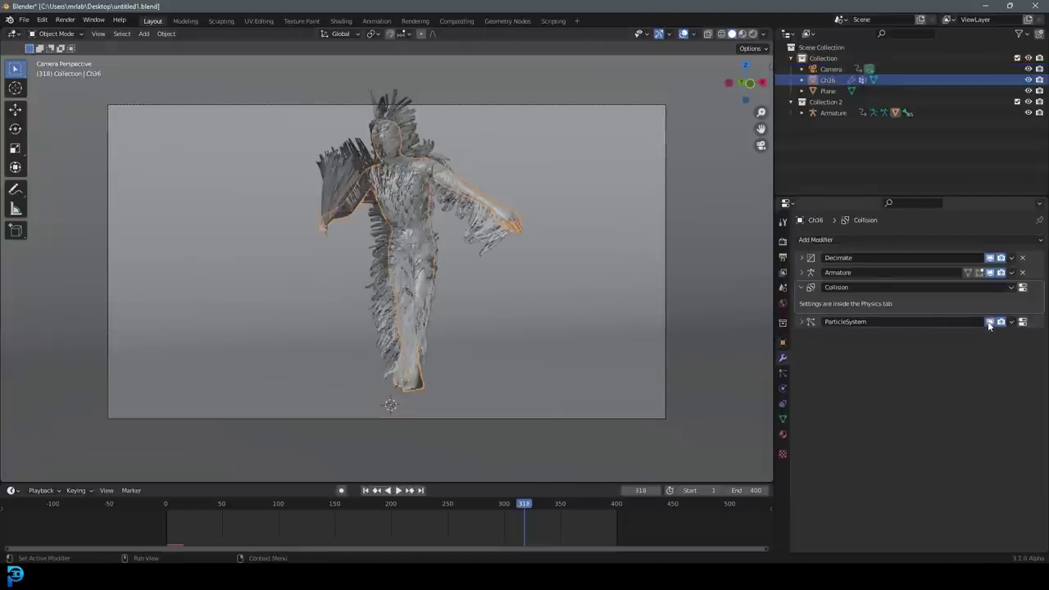
scroll(515, 217, "up", 5)
key("shift+Left")
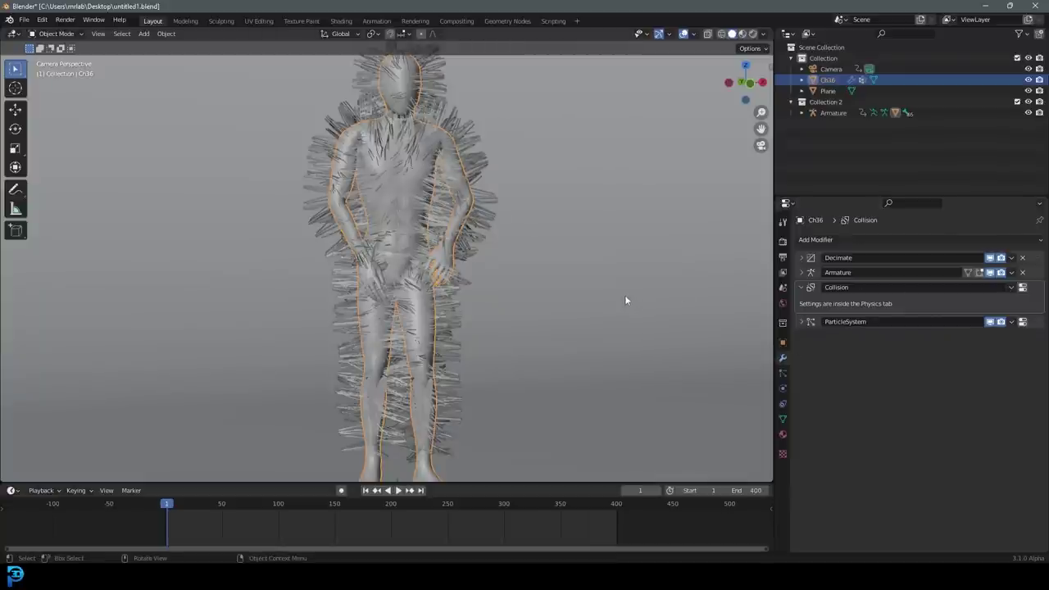
key("ctrl+s")
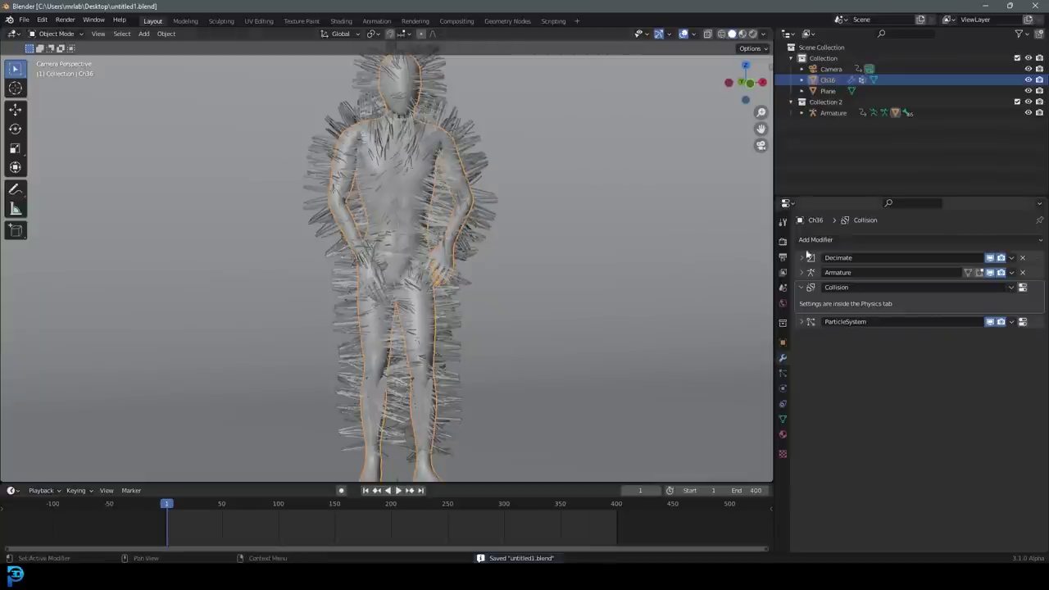
Set the mannequin's hair dynamics cache End to 400 and bake the simulation.
left_click(783, 373)
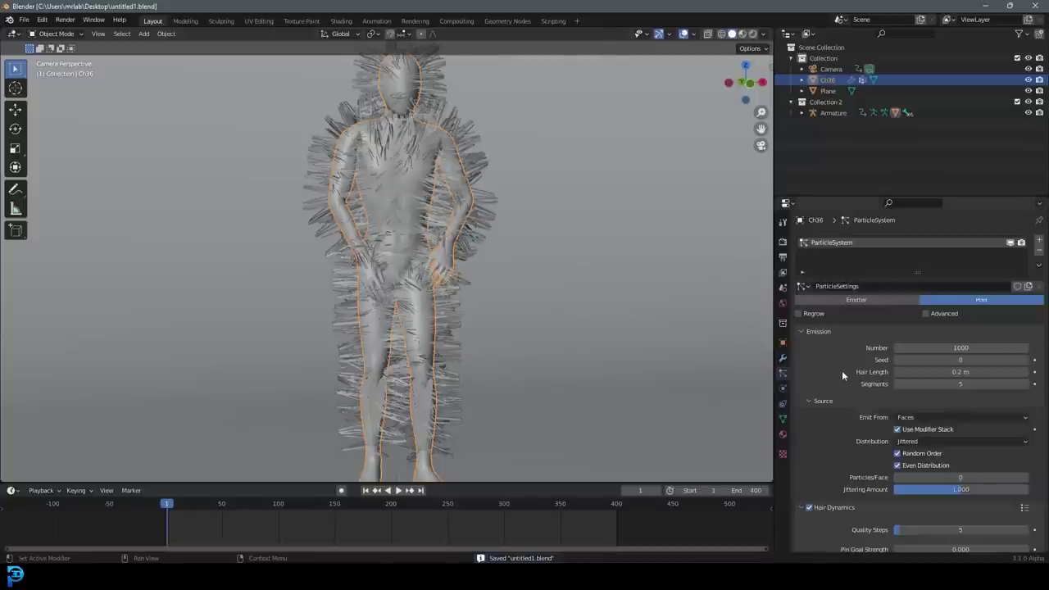
scroll(842, 371, "down", 7)
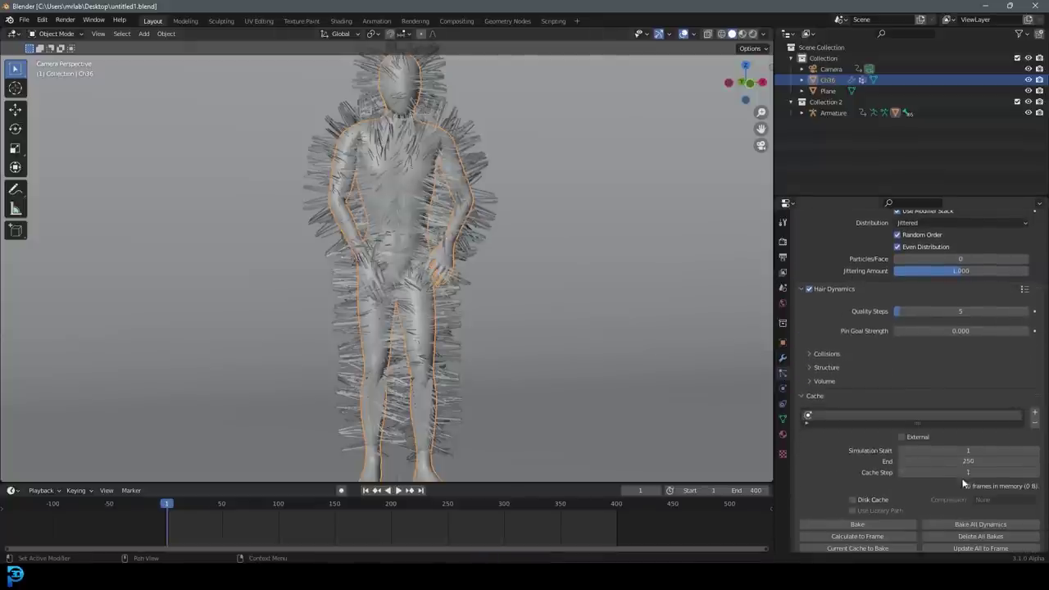
left_click(952, 462)
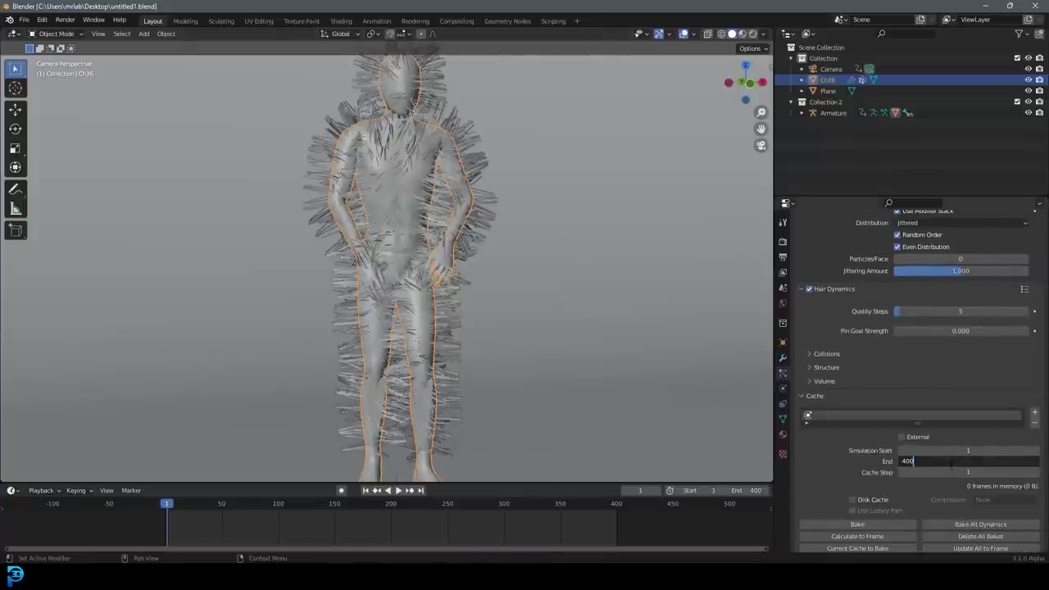
key("Return")
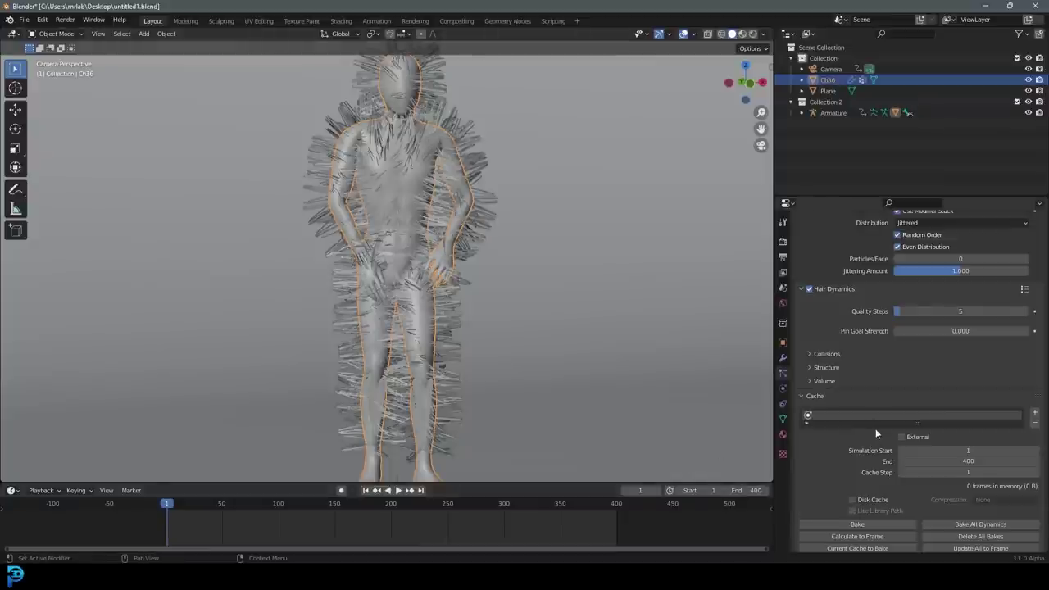
left_click(858, 524)
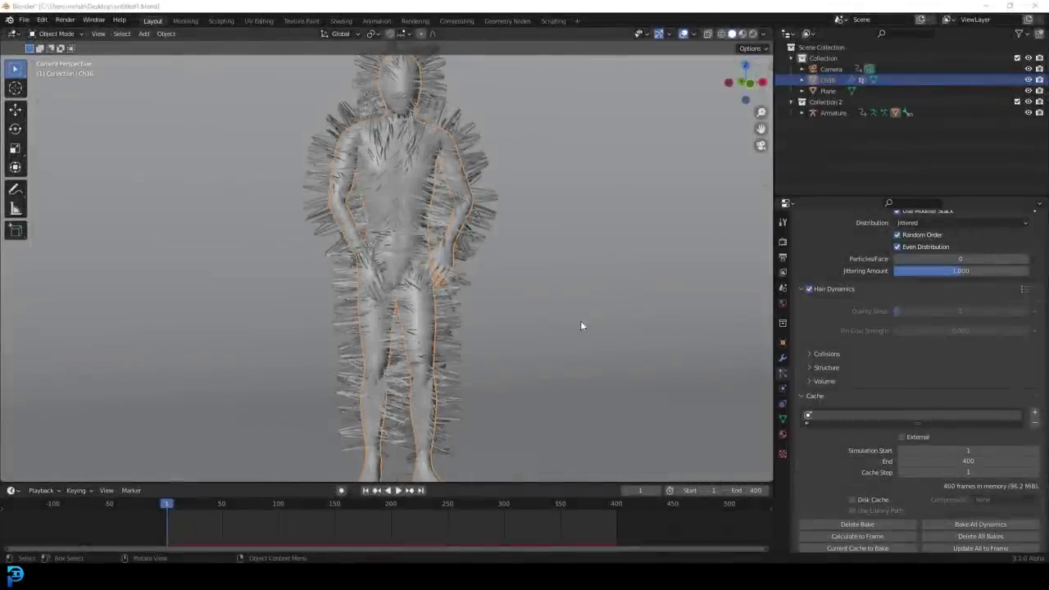
Play the baked hair animation through the camera and exclude Collection 2 from the view layer.
left_click(590, 268)
key("space")
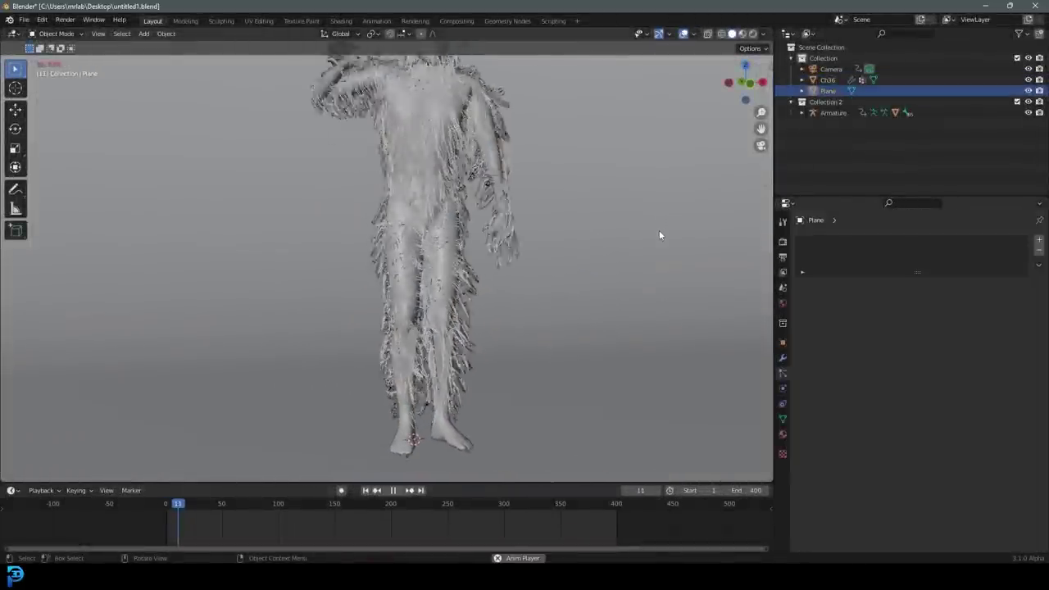
key("KP_0")
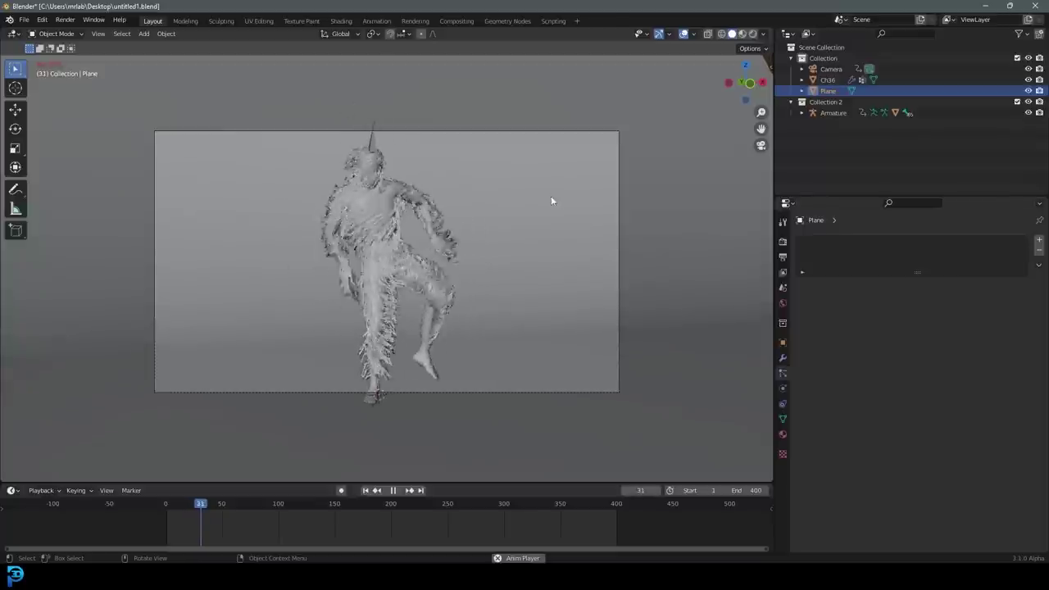
left_click(1017, 101)
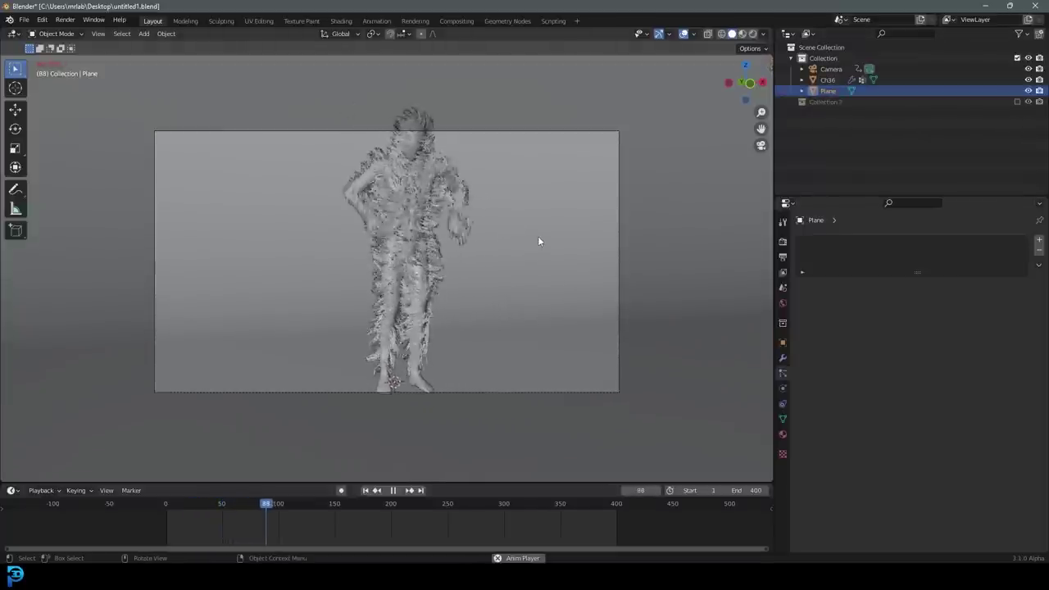
key("space")
key("b")
left_click_drag(125, 410, 641, 105)
scroll(517, 227, "down", 2)
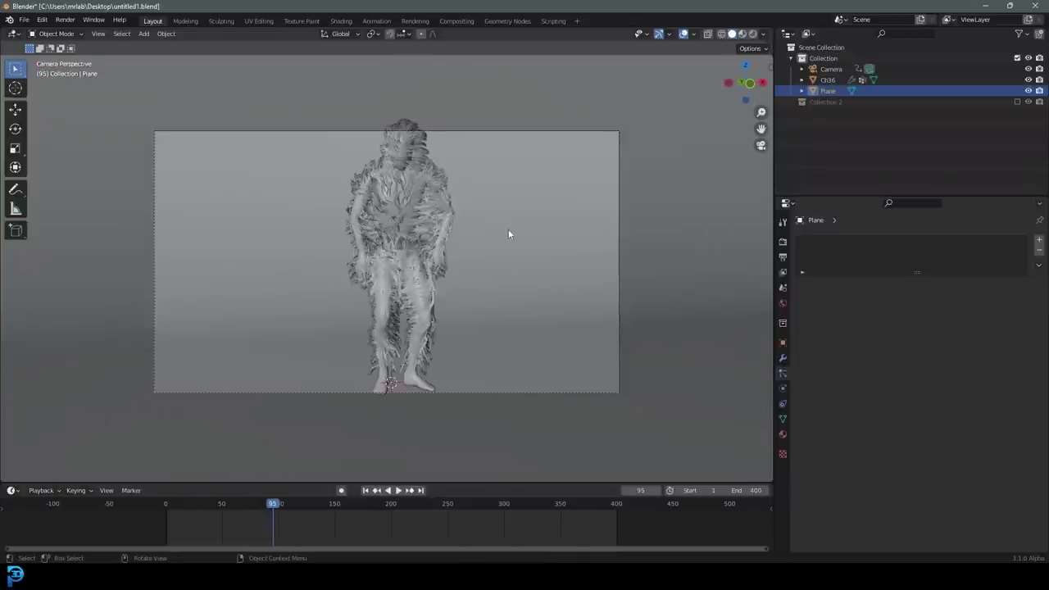
scroll(390, 328, "up", 1)
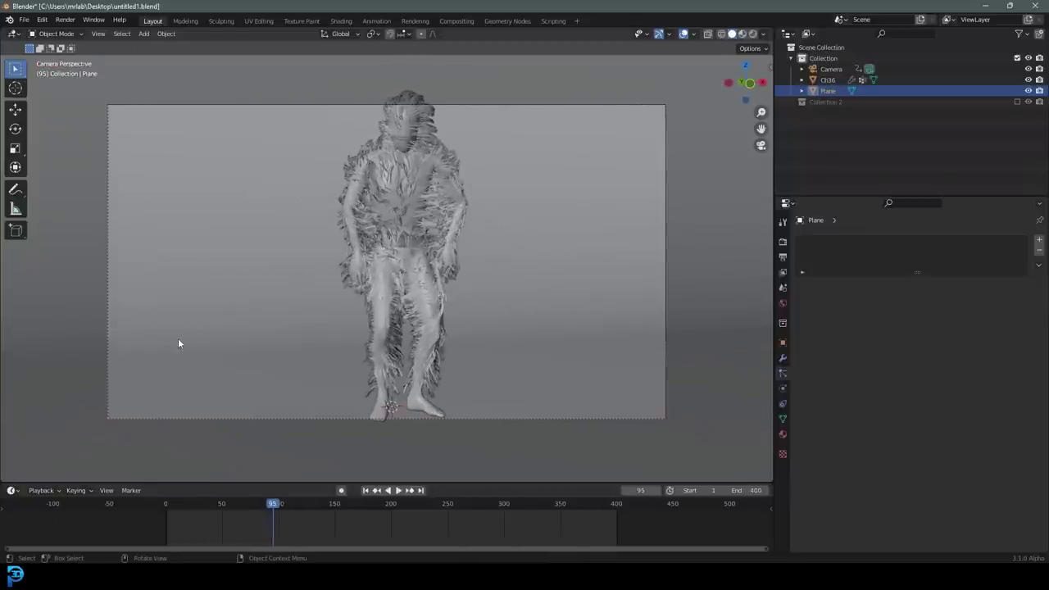
key("shift+b")
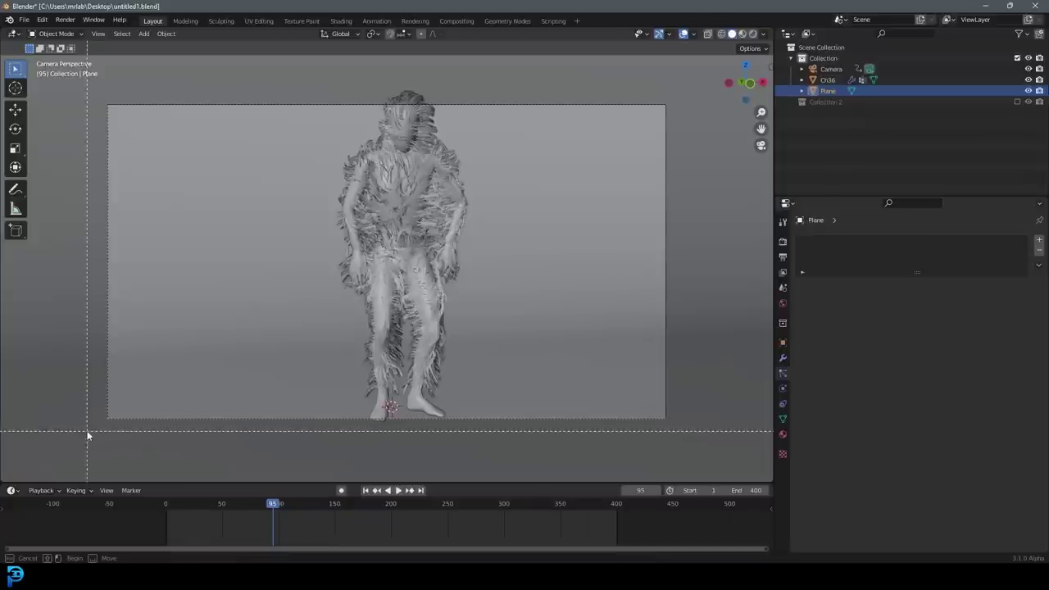
left_click_drag(87, 432, 684, 79)
key("Escape")
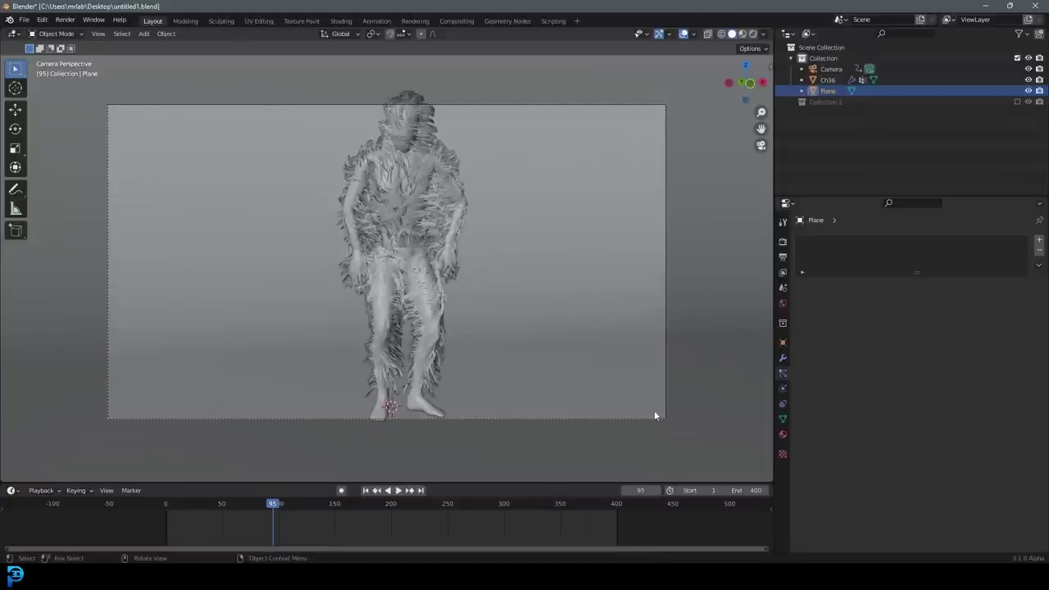
Set the scene's render engine to Eevee.
left_click(782, 242)
left_click(935, 240)
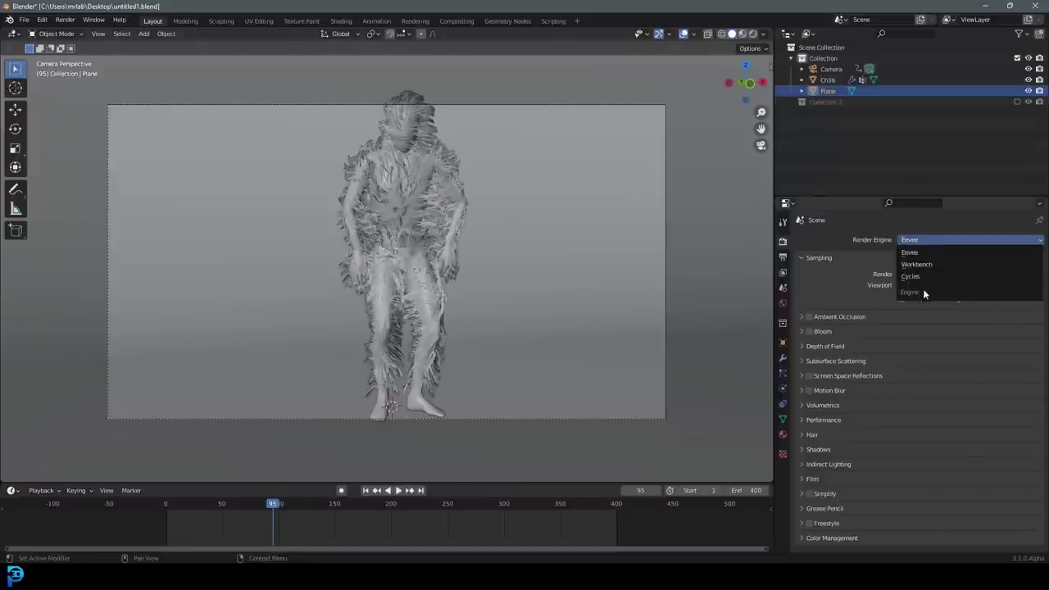
left_click(915, 239)
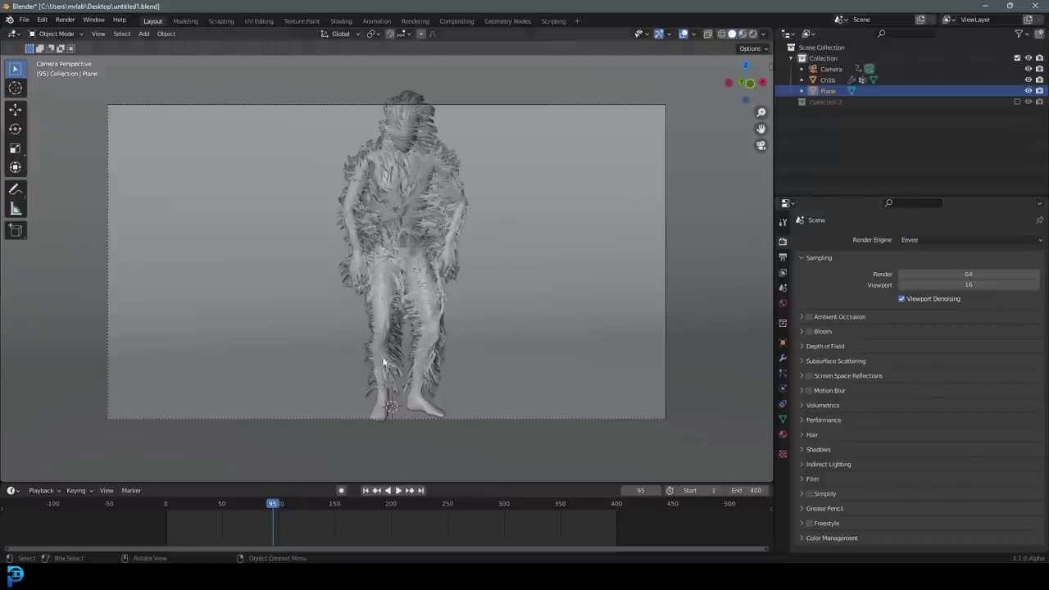
left_click(930, 239)
left_click(916, 239)
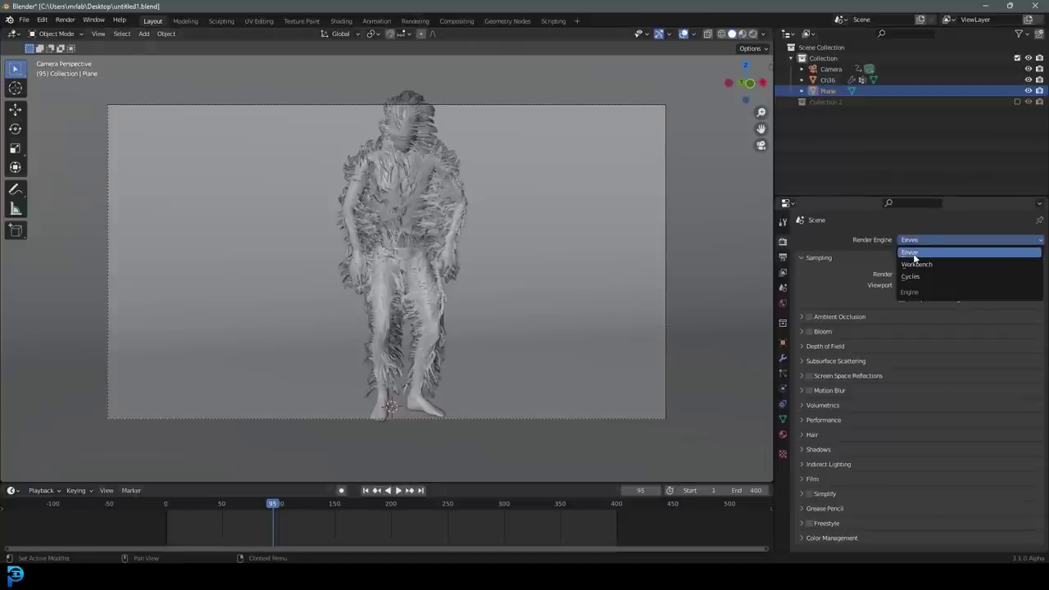
left_click(923, 254)
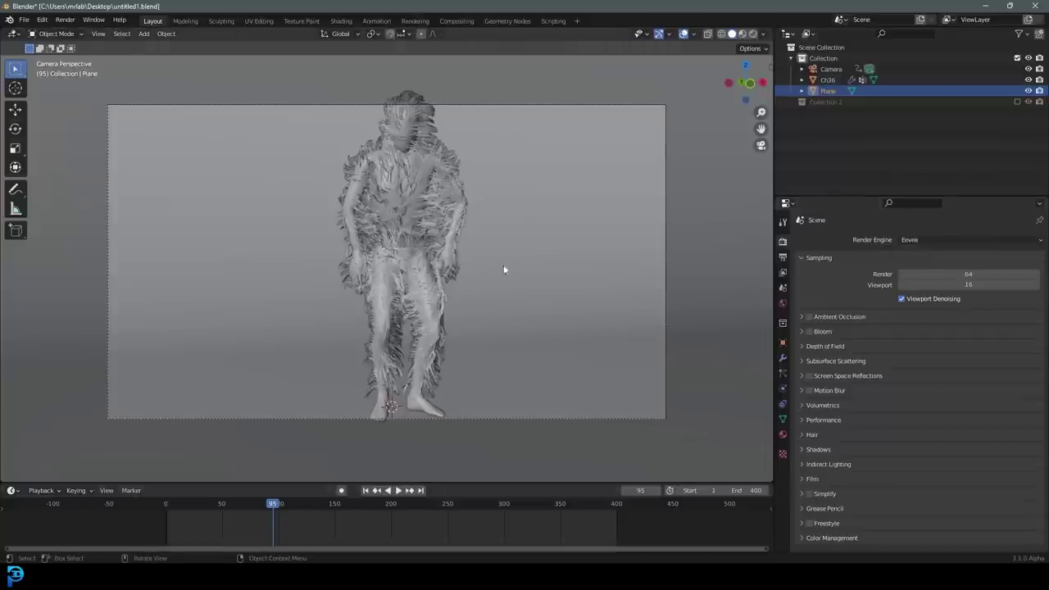
Add an area light at the mannequin's feet and raise it straight up along Z to above the head.
middle_click_drag(578, 334, 576, 279)
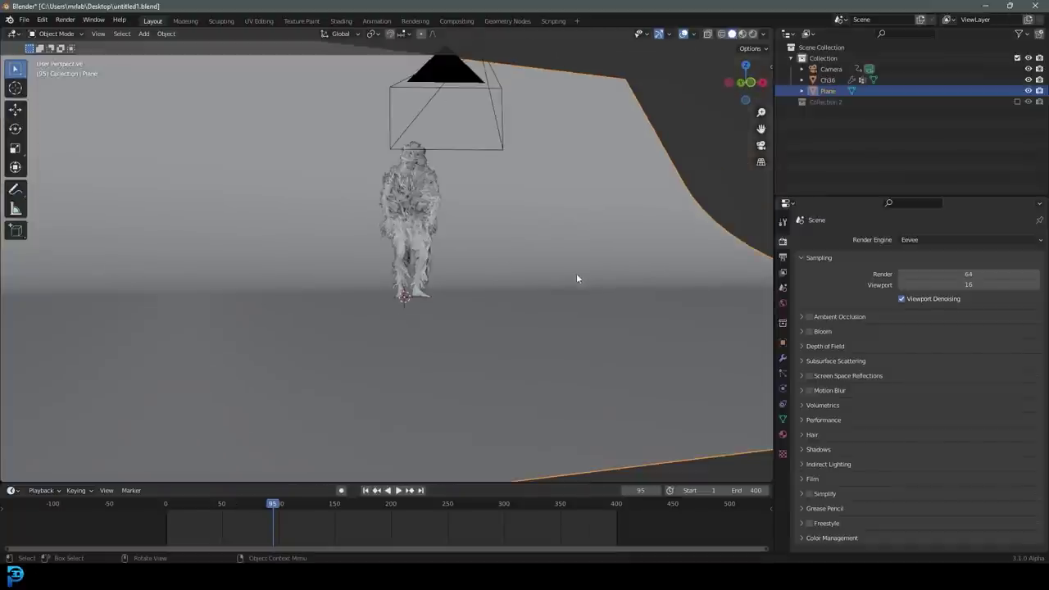
scroll(577, 279, "up", 2)
middle_click_drag(462, 230, 417, 237)
key("shift+a")
mouse_move(382, 212)
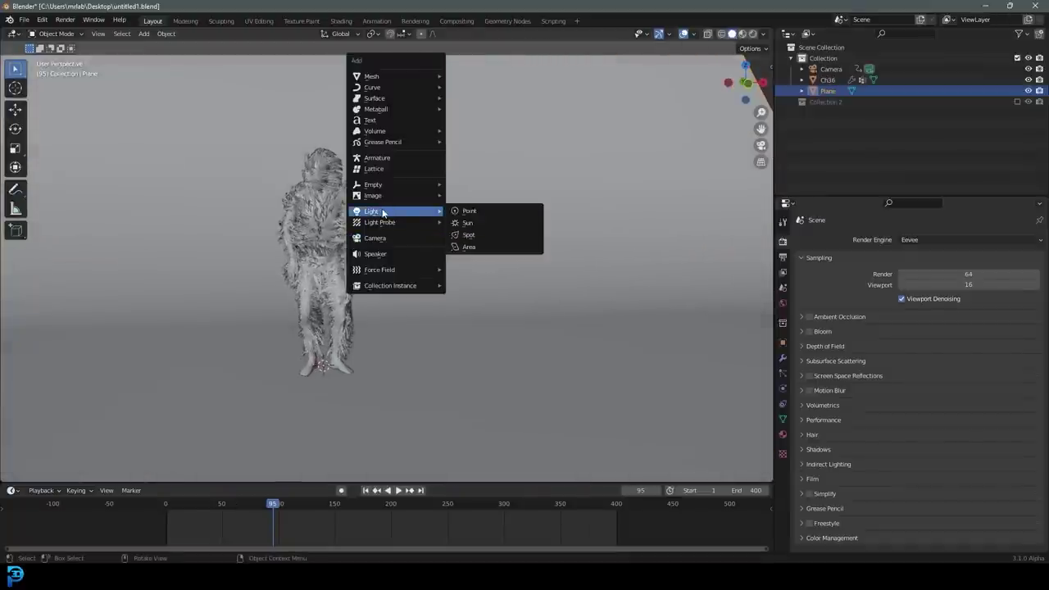
left_click(469, 247)
scroll(396, 314, "down", 4)
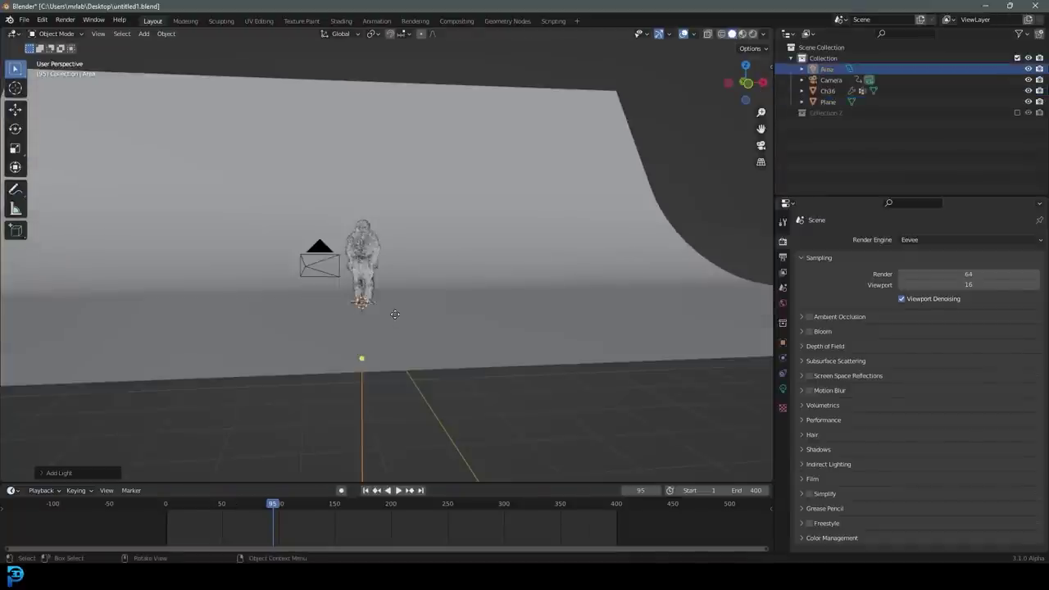
key("g")
key("z")
left_click(402, 192)
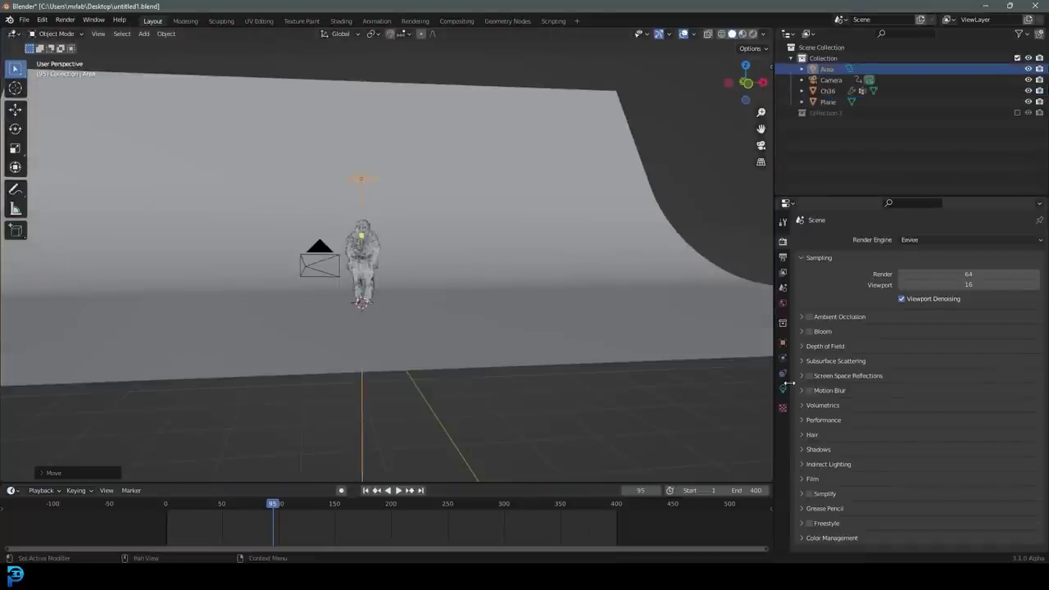
Set the area light's power to 300 W and enlarge its size to about 2.09 m.
left_click(783, 389)
left_click(905, 316)
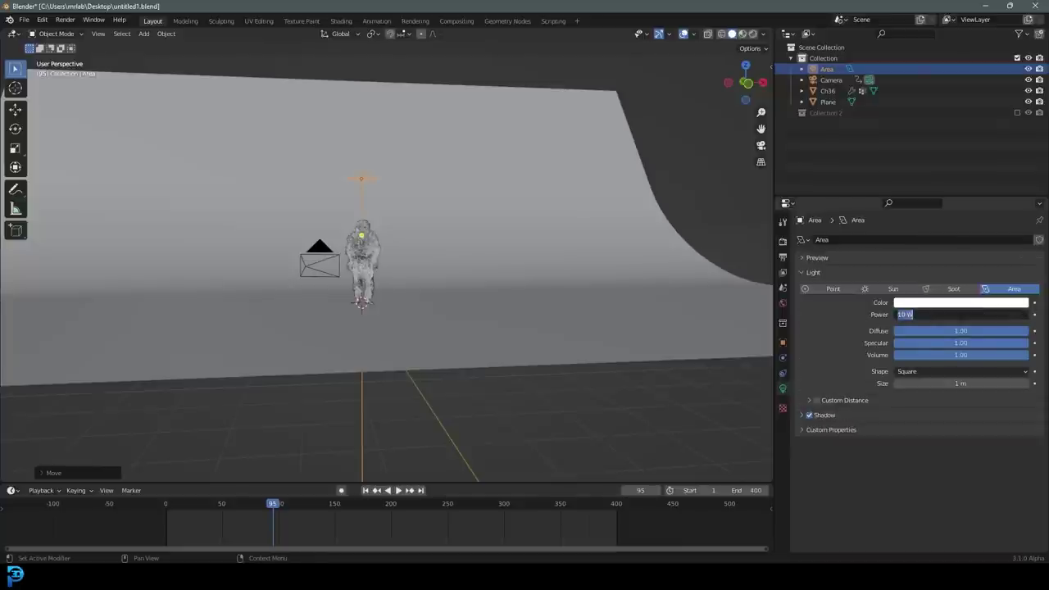
type("300")
key("Return")
scroll(960, 383, "up", 3, "ctrl")
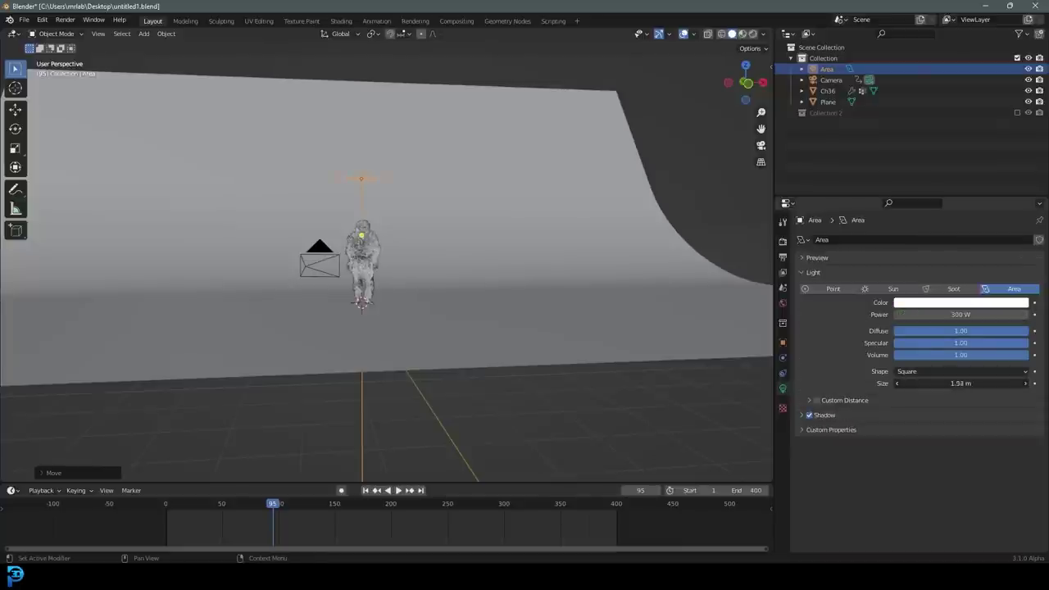
scroll(697, 328, "up", 1)
Enable Ambient Occlusion and Screen Space Reflections for Eevee and switch the viewport to Rendered shading.
left_click(783, 241)
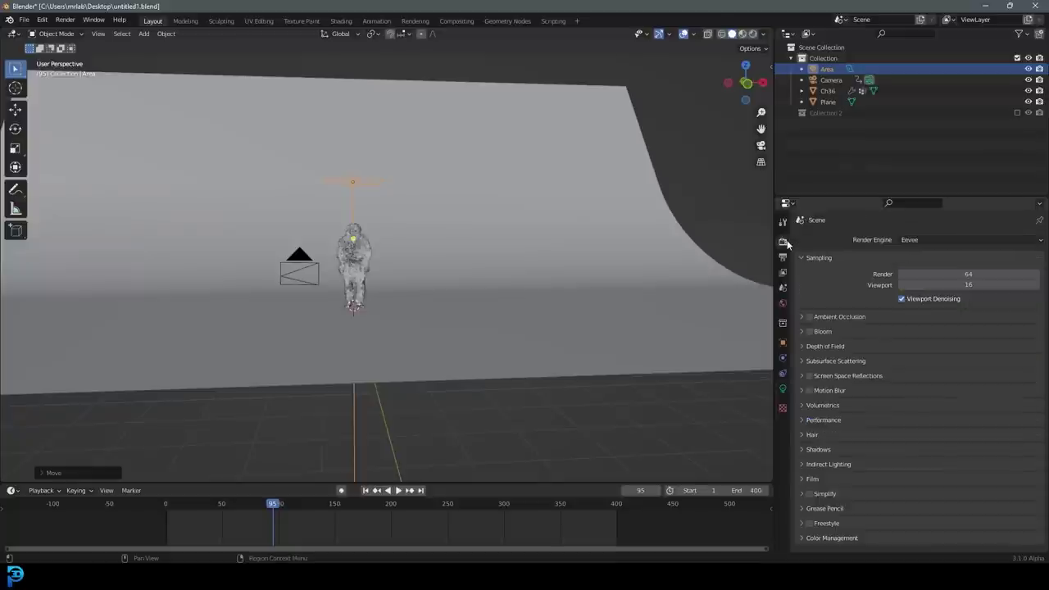
left_click(809, 317)
scroll(447, 256, "up", 5)
key("z")
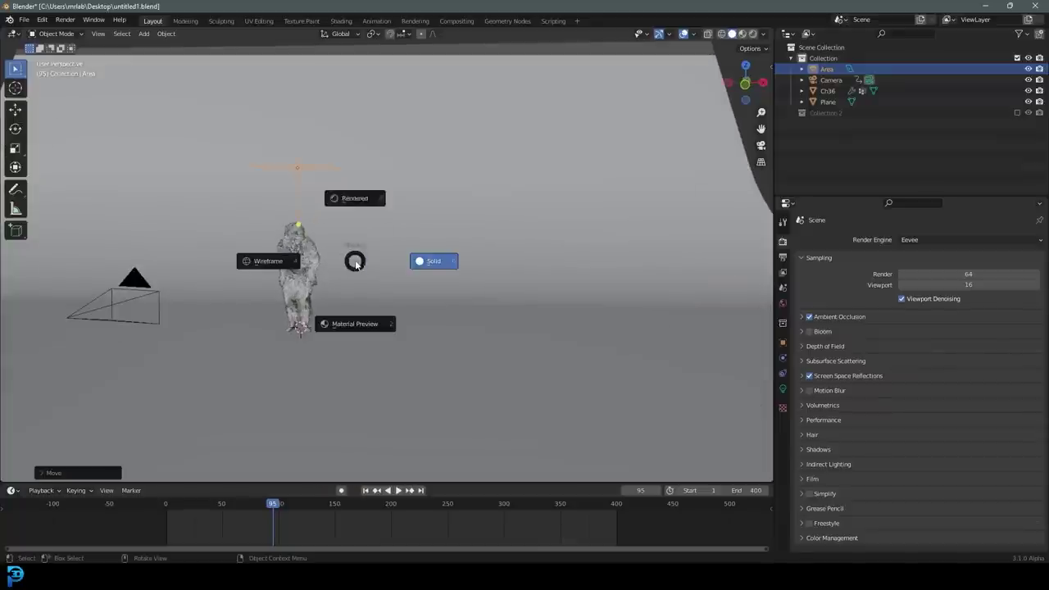
left_click(387, 206)
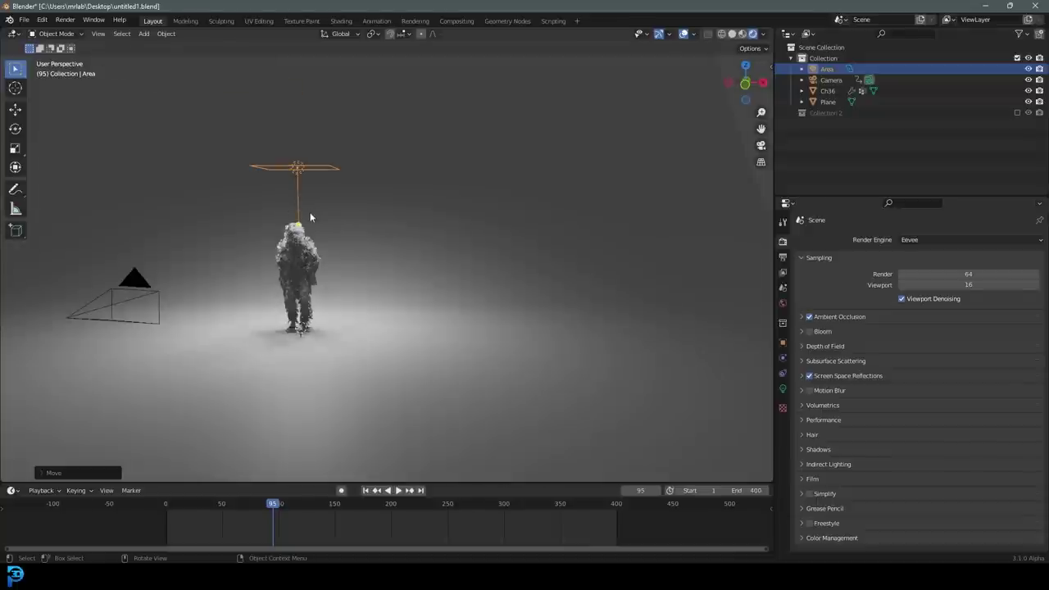
Tilt the area light and move it above and behind the mannequin as a back light aimed at the figure.
mouse_move(310, 212)
middle_mouse_down()
mouse_move(241, 215)
mouse_move(335, 241)
mouse_move(293, 233)
middle_mouse_up()
key("r")
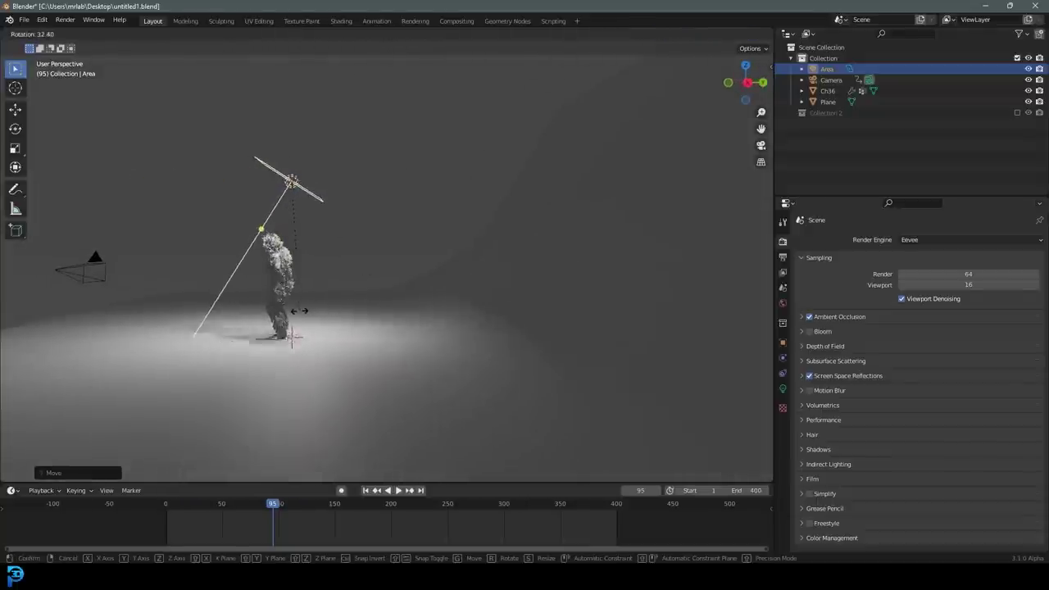
left_click(320, 303)
key("g")
left_click(219, 271)
middle_click_drag(218, 270, 453, 267)
scroll(453, 267, "up", 4)
scroll(467, 232, "down", 4)
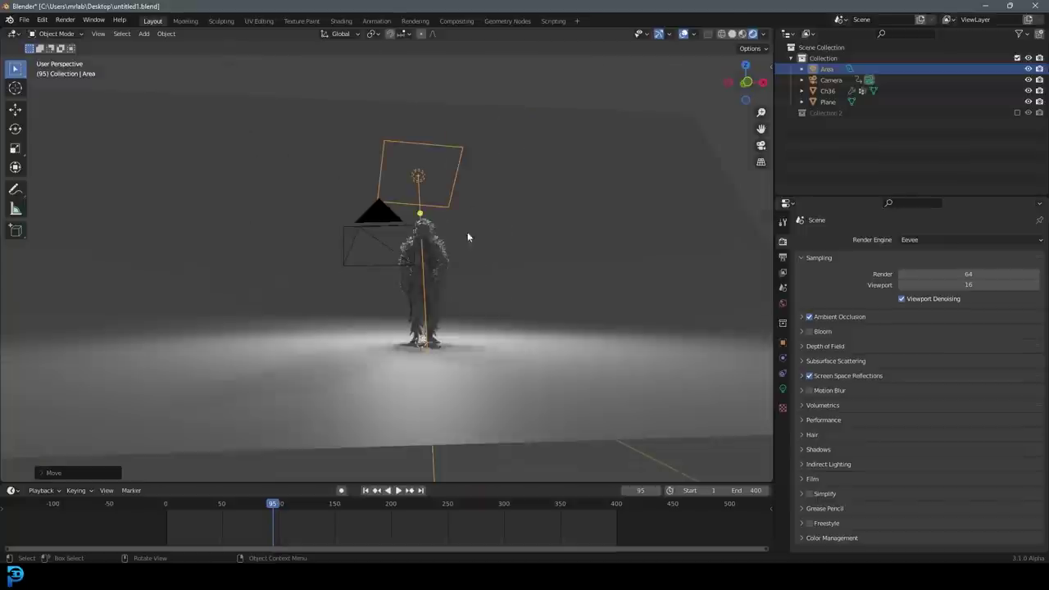
Use a Sky Texture as the world background colour with Strength 0.2 and view the result through the camera.
left_click(783, 304)
left_click(898, 314)
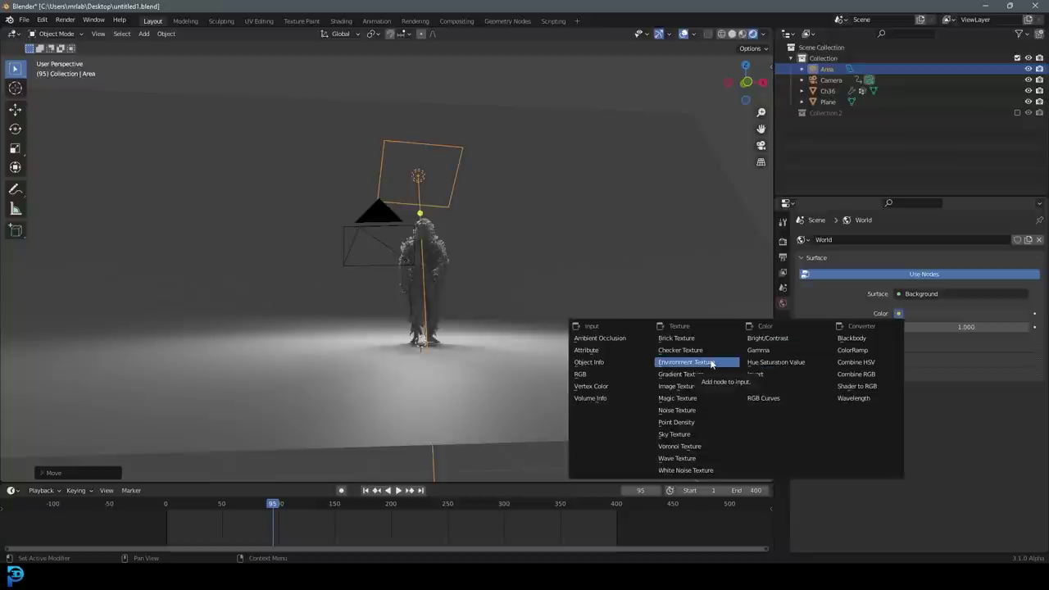
left_click(690, 436)
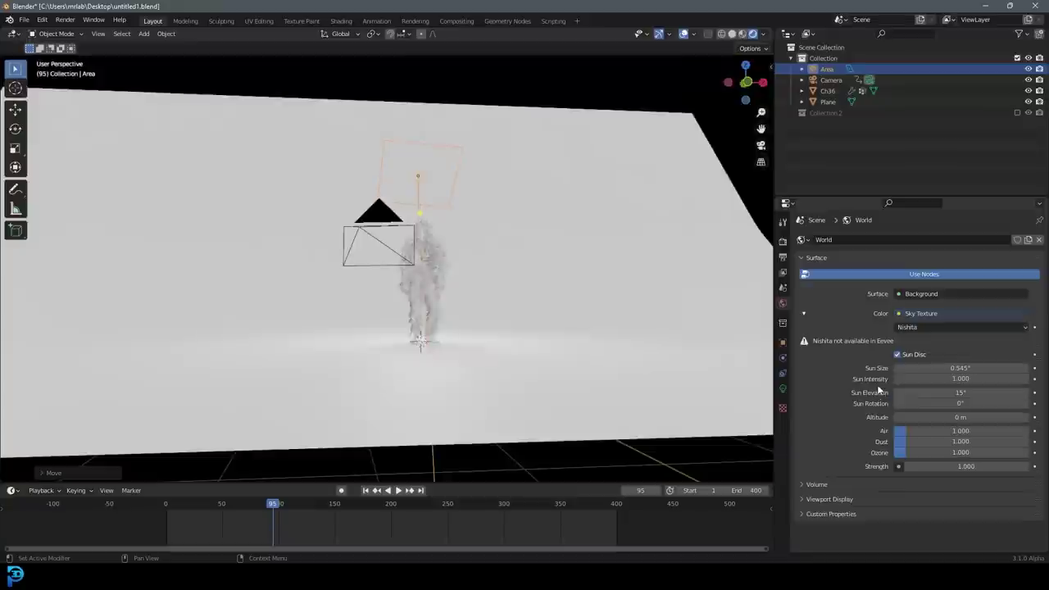
left_click(962, 466)
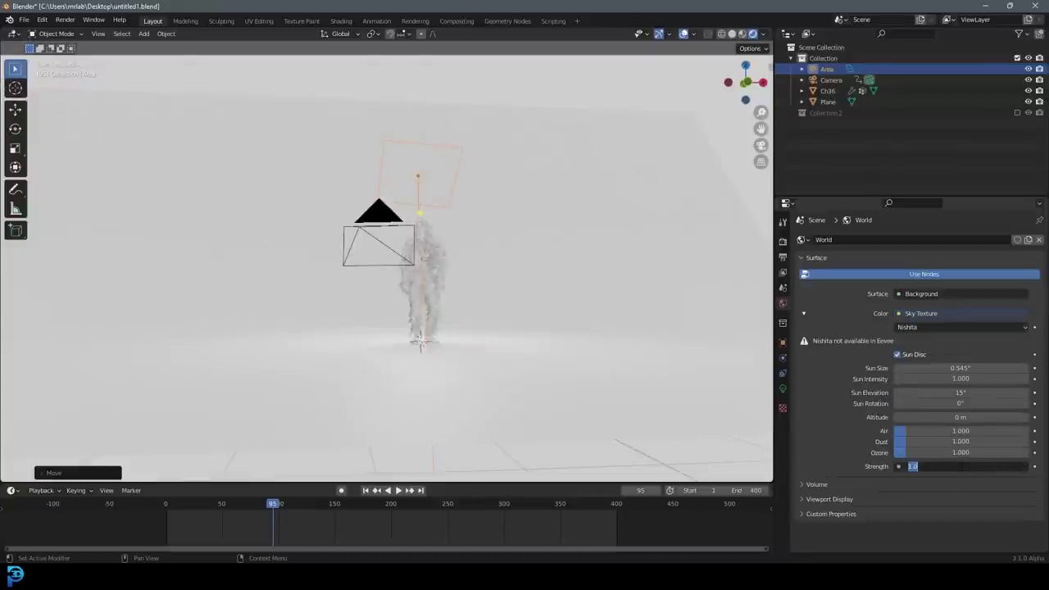
type(".2")
key("Return")
key("KP_0")
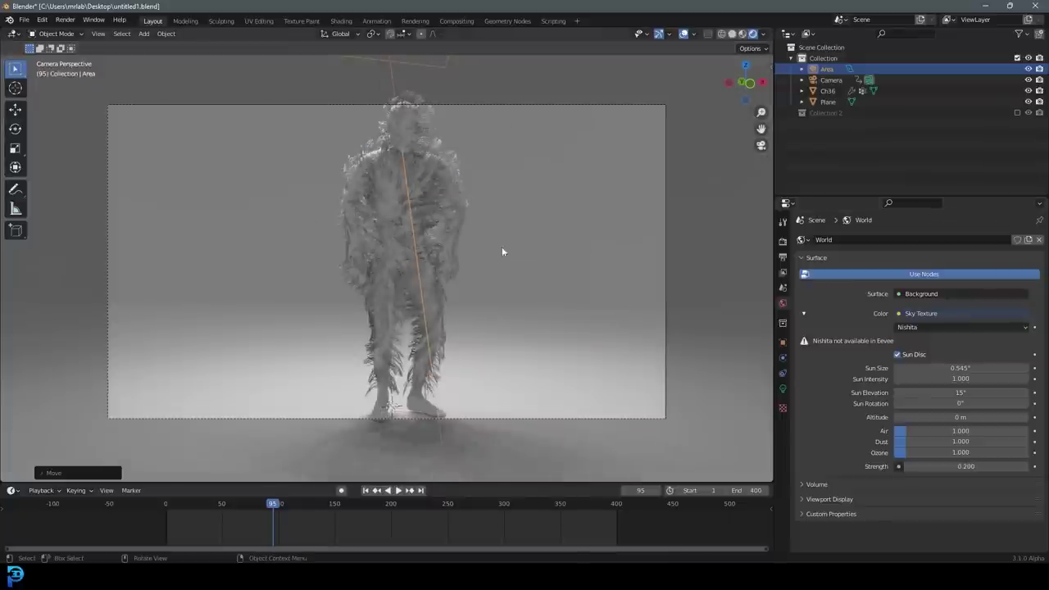
Give the backdrop plane a new material with a near-black base colour and a roughness of about 0.448.
left_click(525, 169)
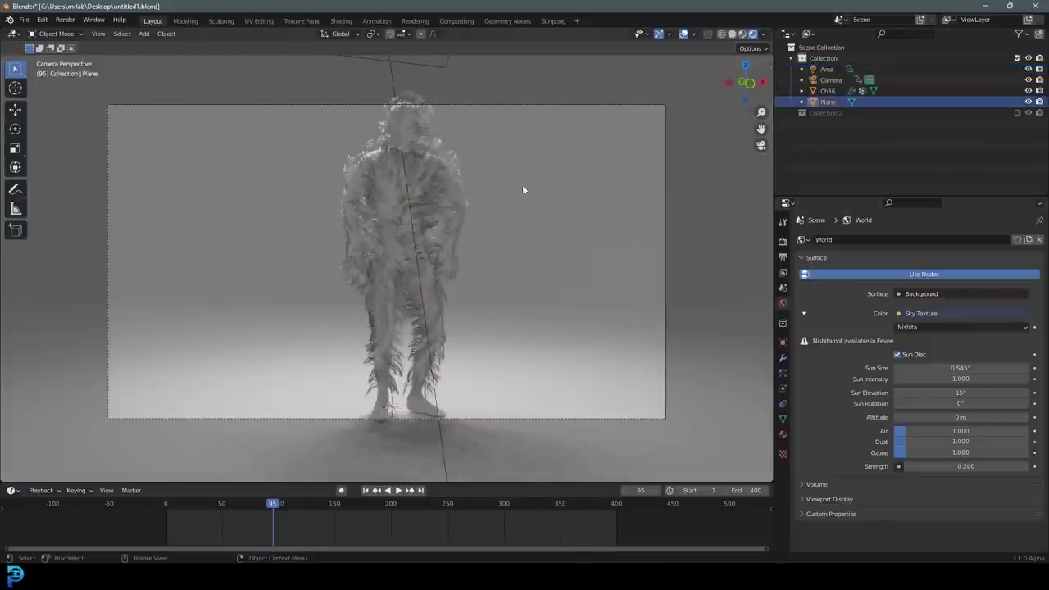
left_click(784, 435)
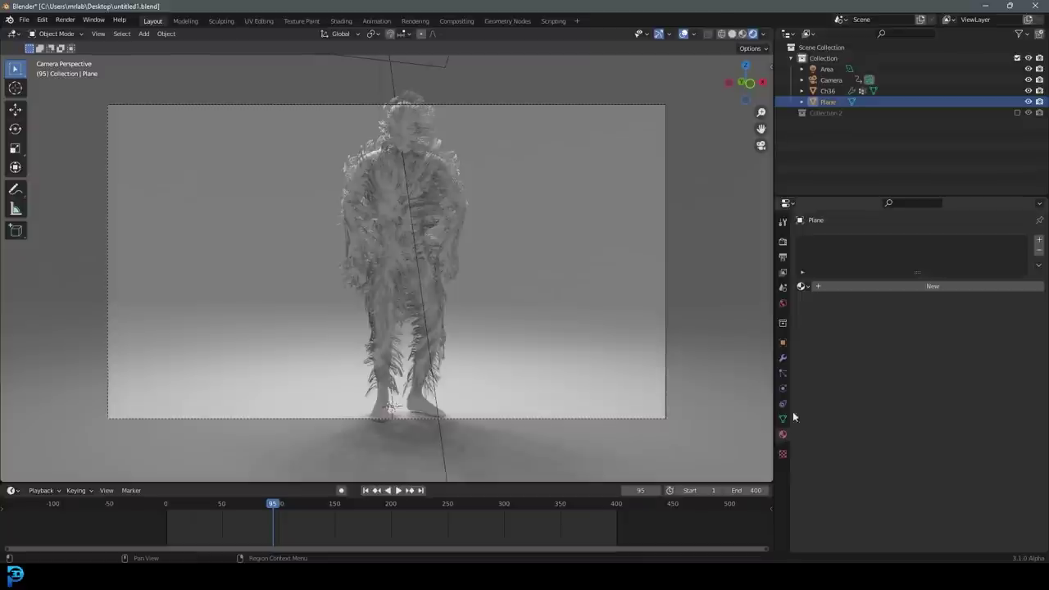
left_click(882, 290)
left_click(948, 405)
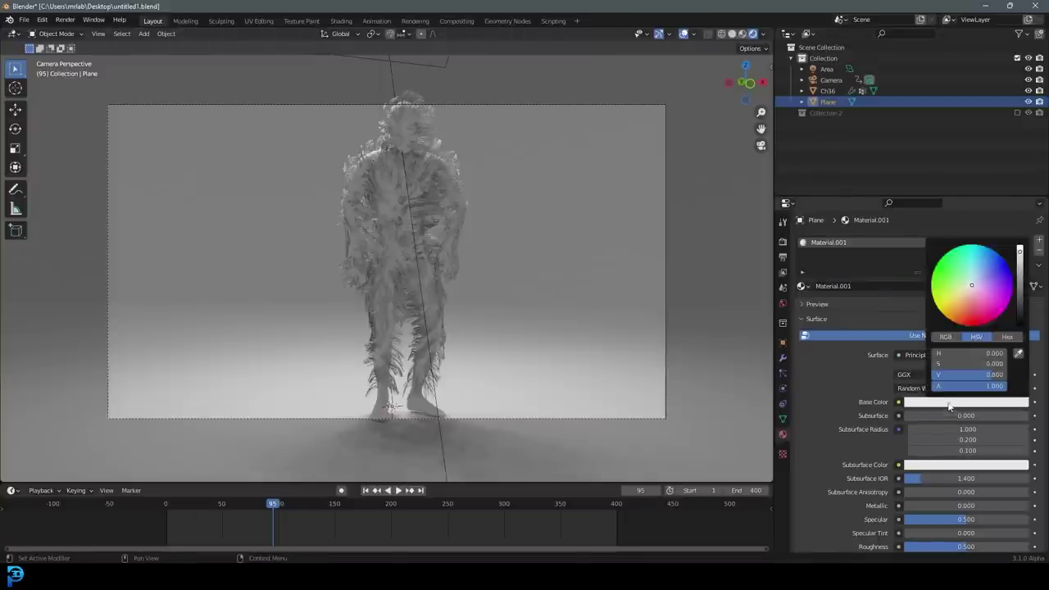
left_click_drag(1017, 296, 1020, 314)
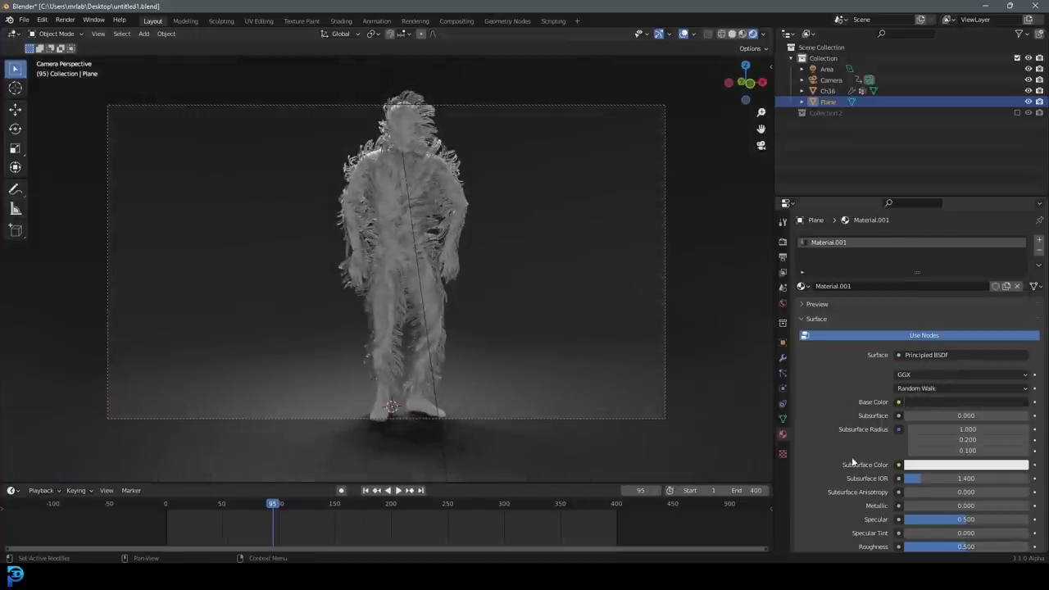
scroll(943, 492, "down", 2)
left_click_drag(930, 503, 957, 504)
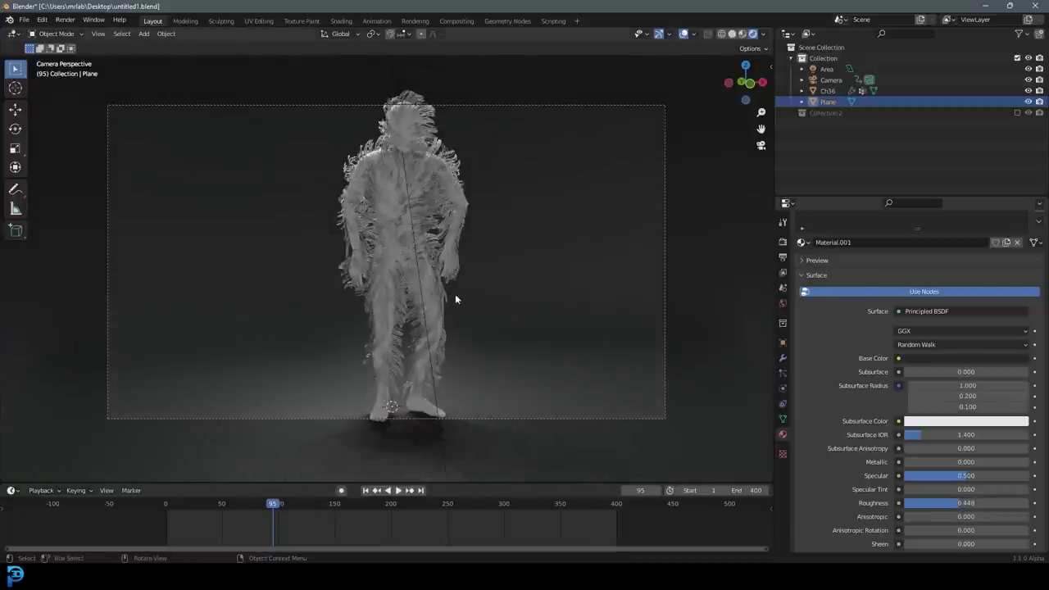
Duplicate the area light, place the copy to the side of the mannequin, rotate it to face the figure and check the camera view.
scroll(438, 179, "down", 2)
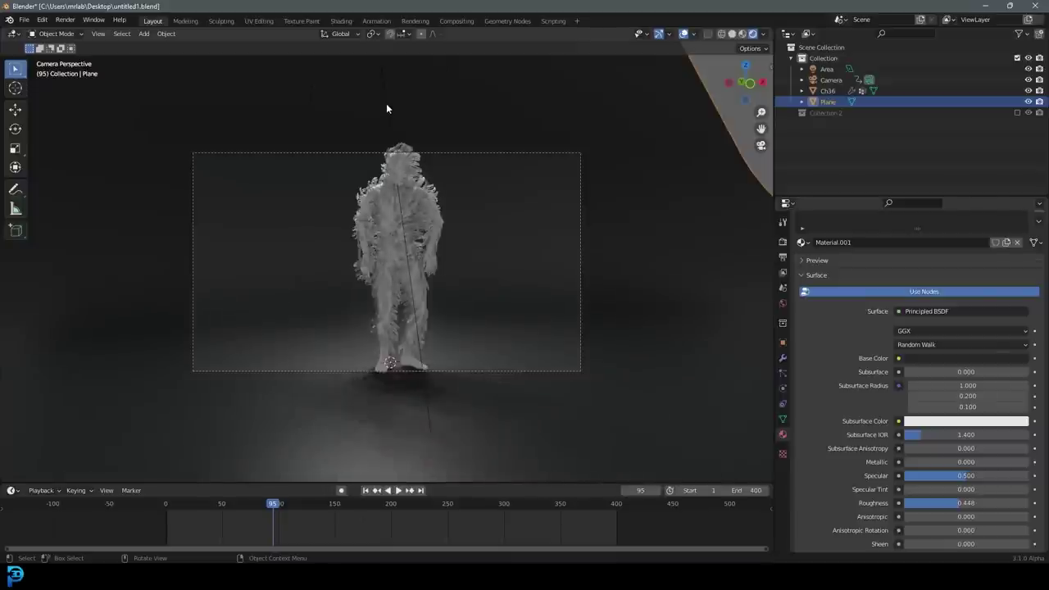
left_click(387, 109)
middle_click_drag(386, 108, 438, 224)
scroll(438, 224, "down", 3)
key("shift+d")
key("r")
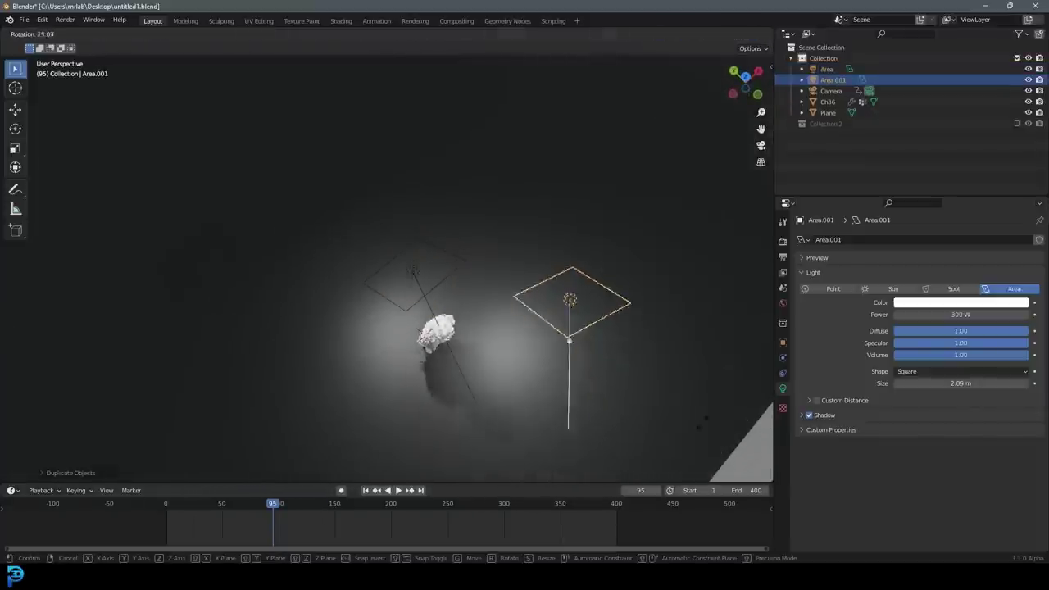
left_click(493, 346)
middle_click_drag(493, 345, 474, 308)
key("r")
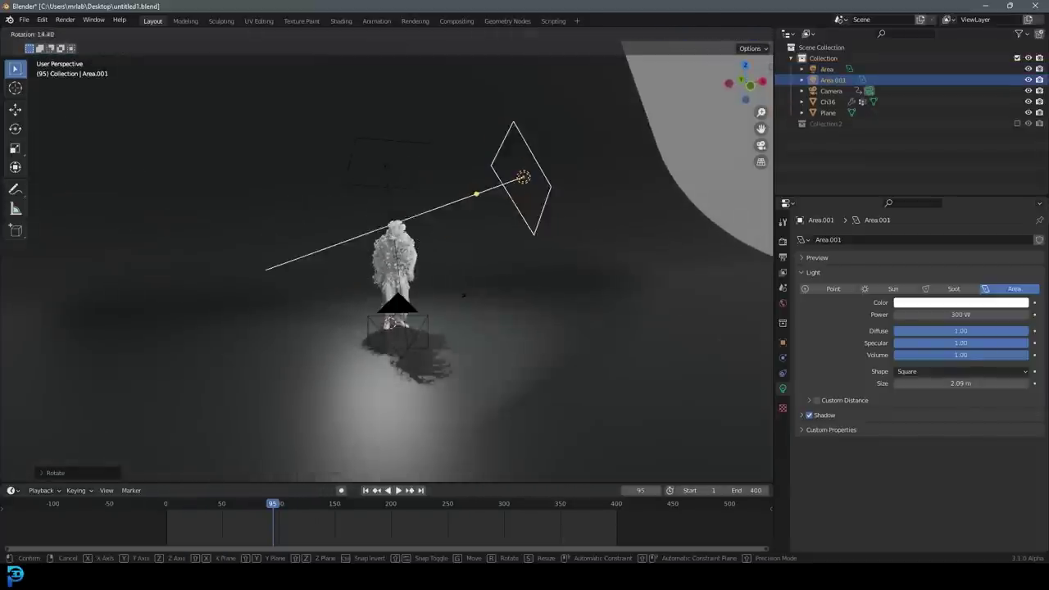
left_click(468, 300)
key("KP_0")
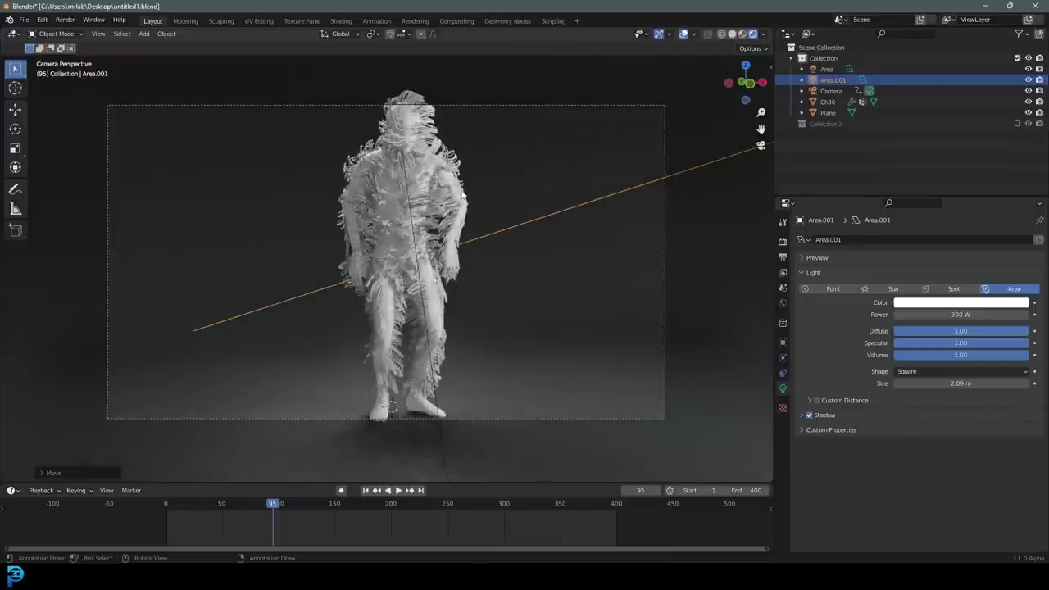
Select the mannequin, go to the Shading workspace, view it through the camera in material preview, and give it a new material.
left_click(383, 168)
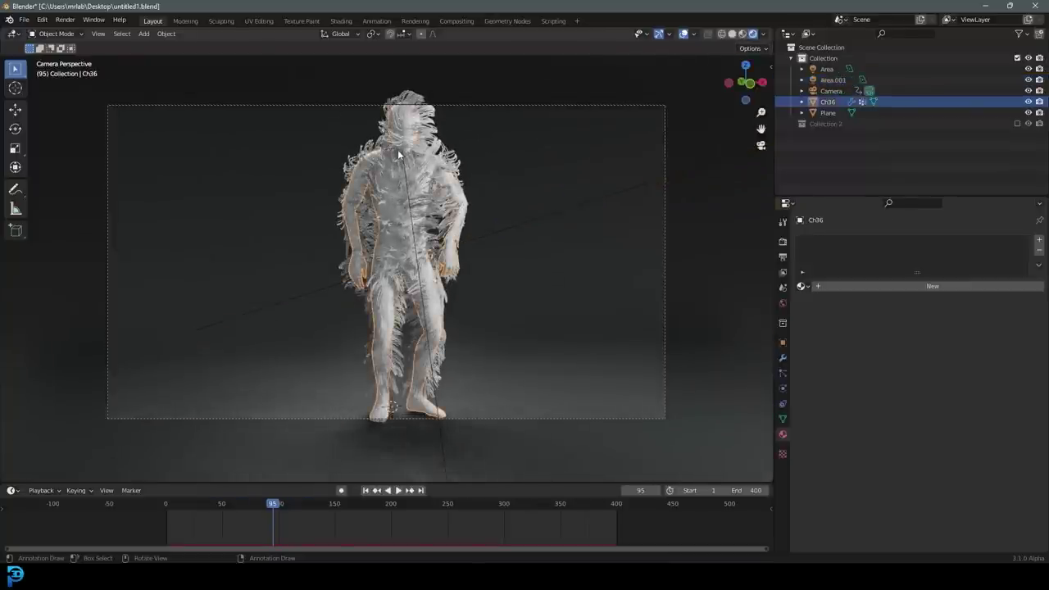
left_click(341, 20)
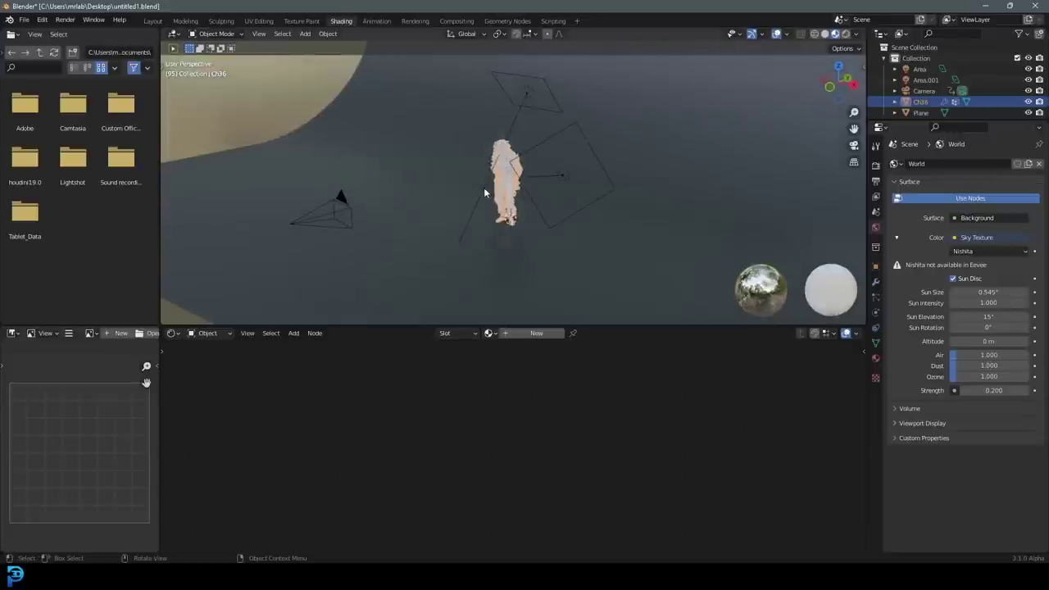
key("KP_0")
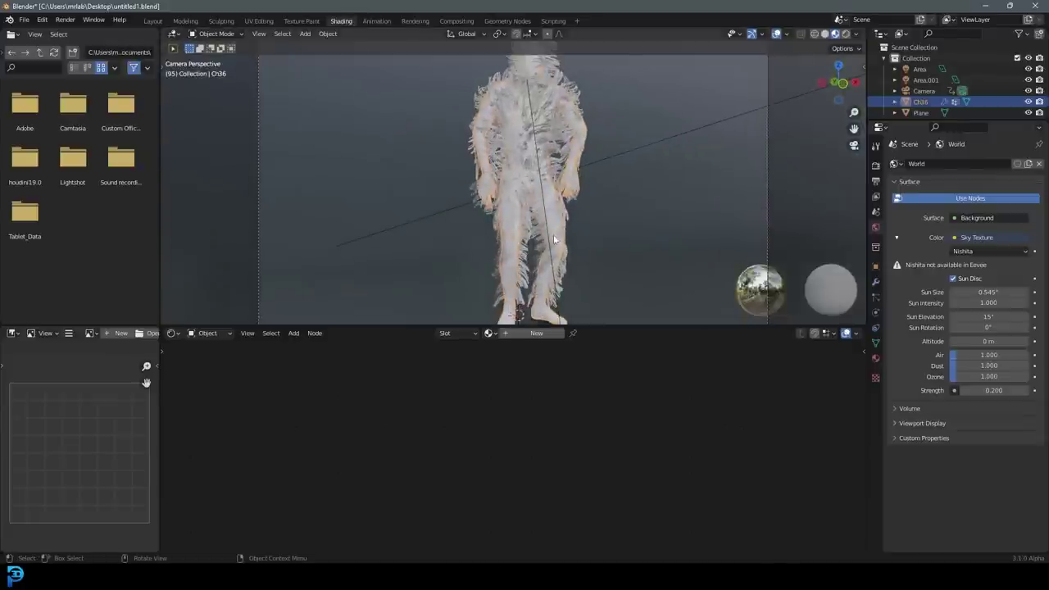
key("z")
left_click(572, 282)
left_click(537, 334)
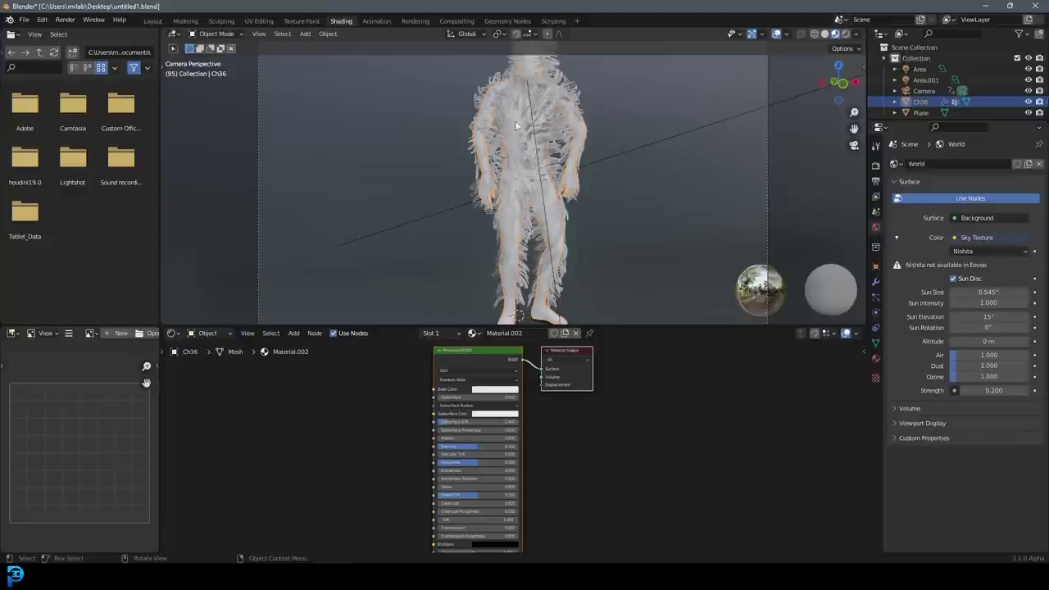
Add a Noise Texture node to the mannequin's material and connect its Color output to the Principled BSDF's Base Color.
scroll(401, 428, "up", 2)
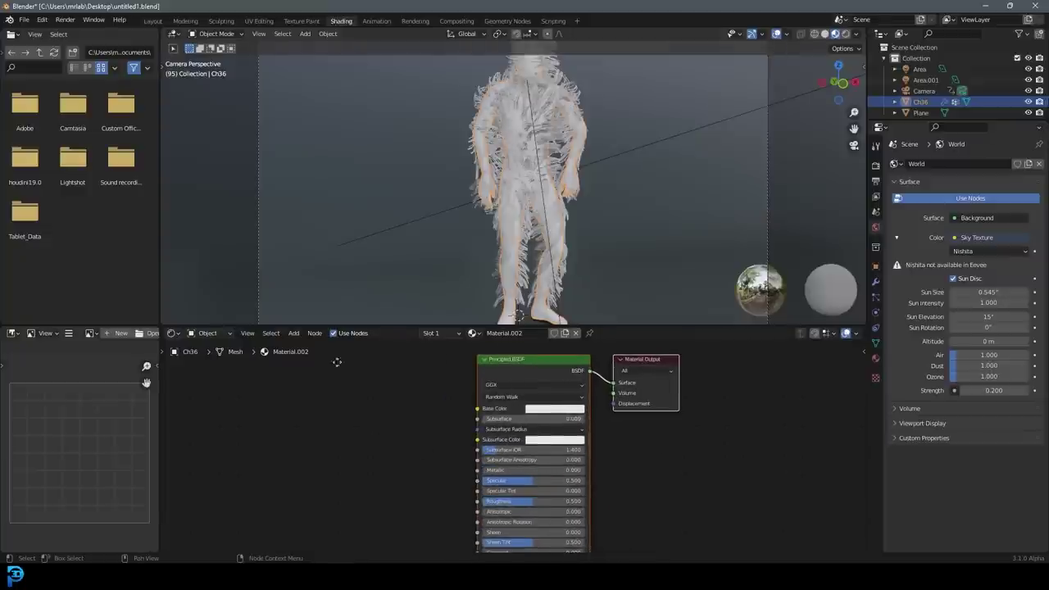
scroll(394, 385, "up", 1)
key("shift+a")
left_click(415, 387)
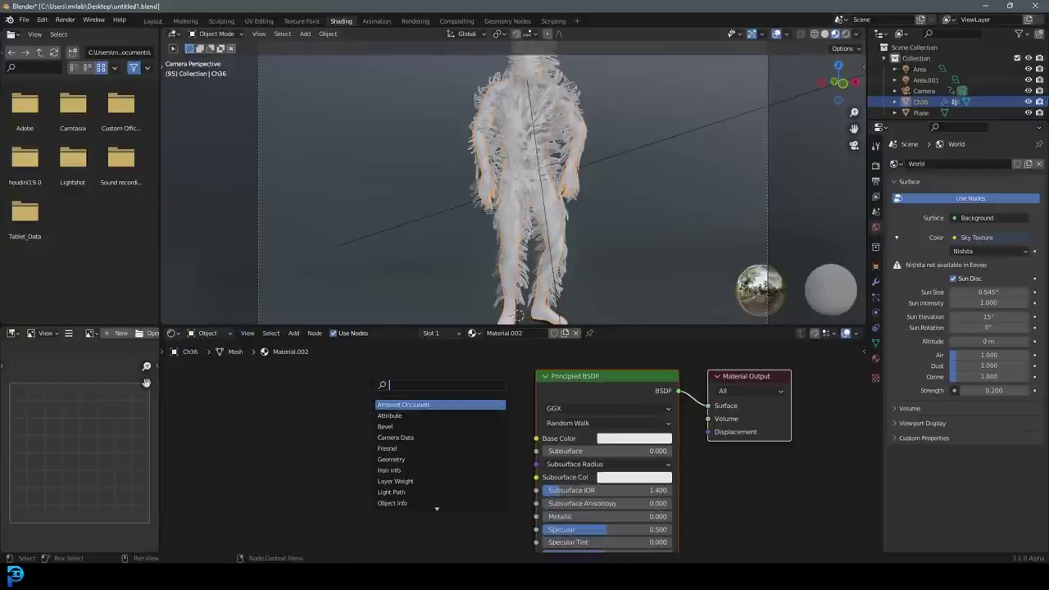
type("noi")
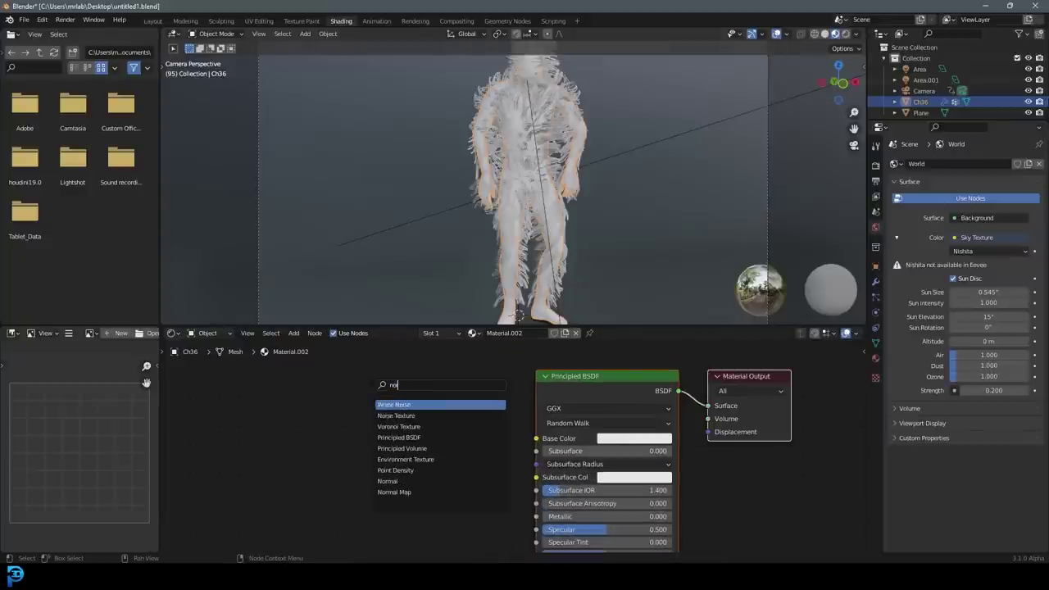
left_click(394, 415)
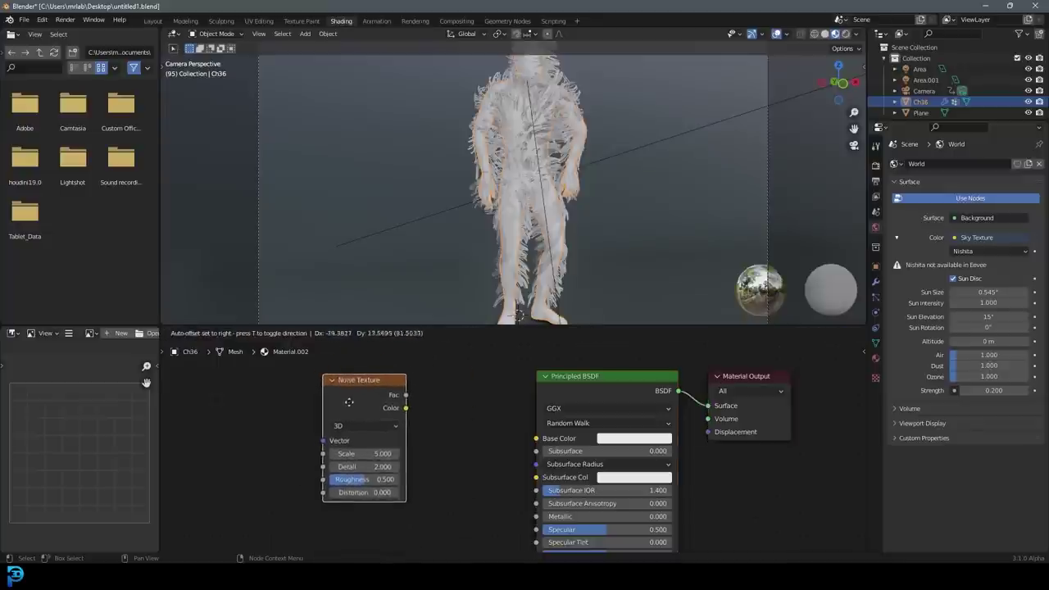
left_click(421, 414)
left_click_drag(406, 408, 536, 440)
scroll(579, 124, "up", 3)
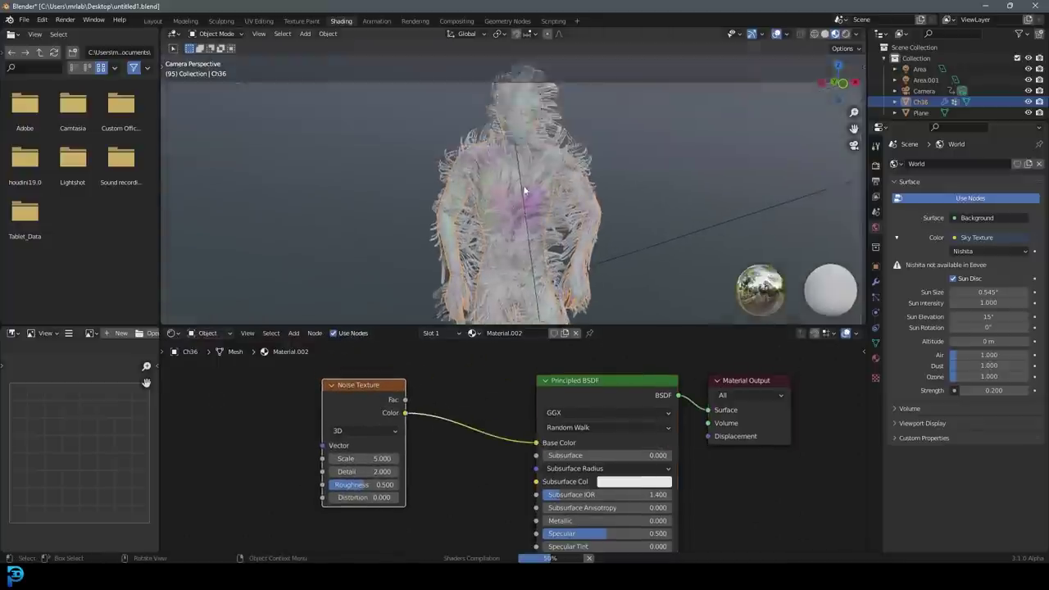
scroll(537, 180, "up", 3)
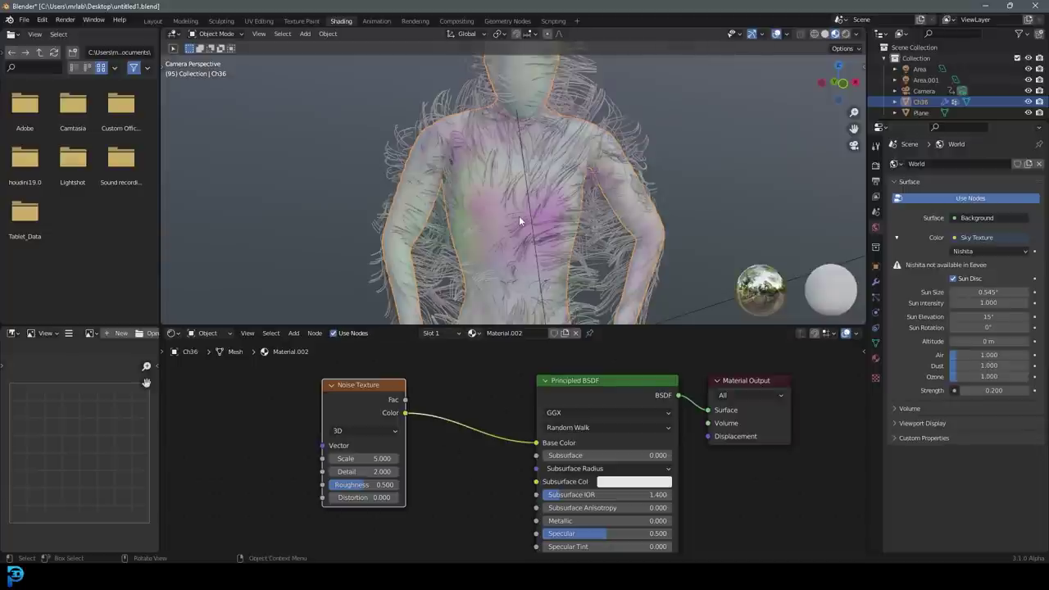
Insert a Hue Saturation Value node between the Noise Texture and the Principled BSDF, making room for it between them.
left_click_drag(373, 385, 248, 413)
middle_click_drag(368, 411, 456, 389)
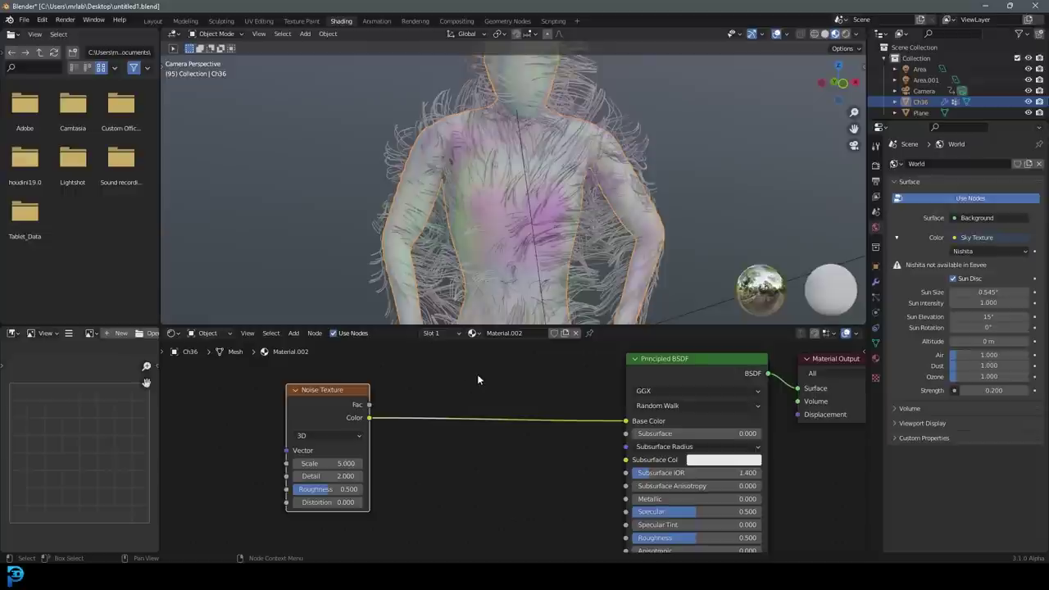
key("shift+a")
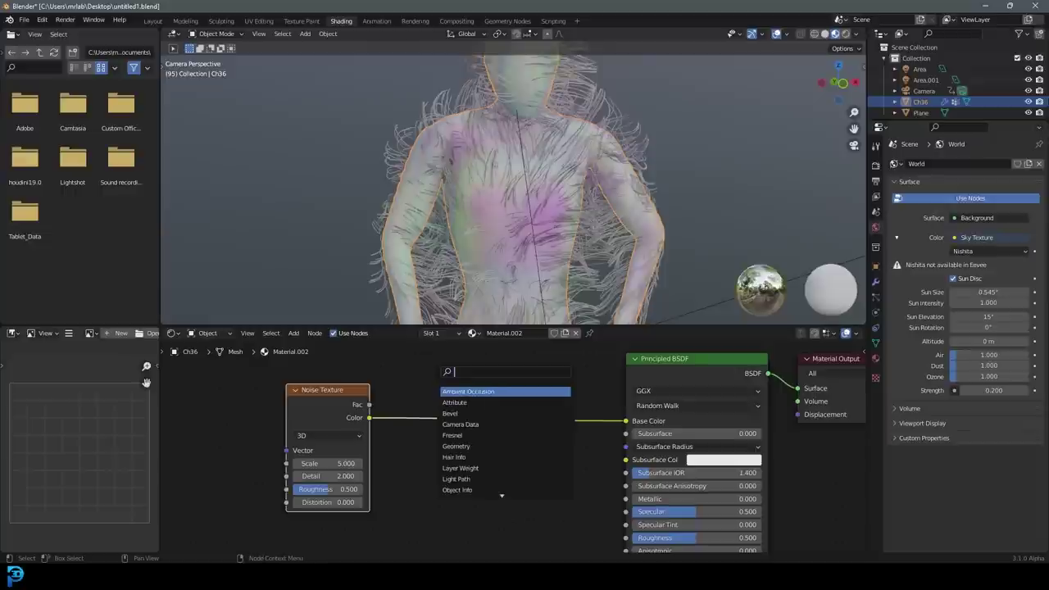
type("hue")
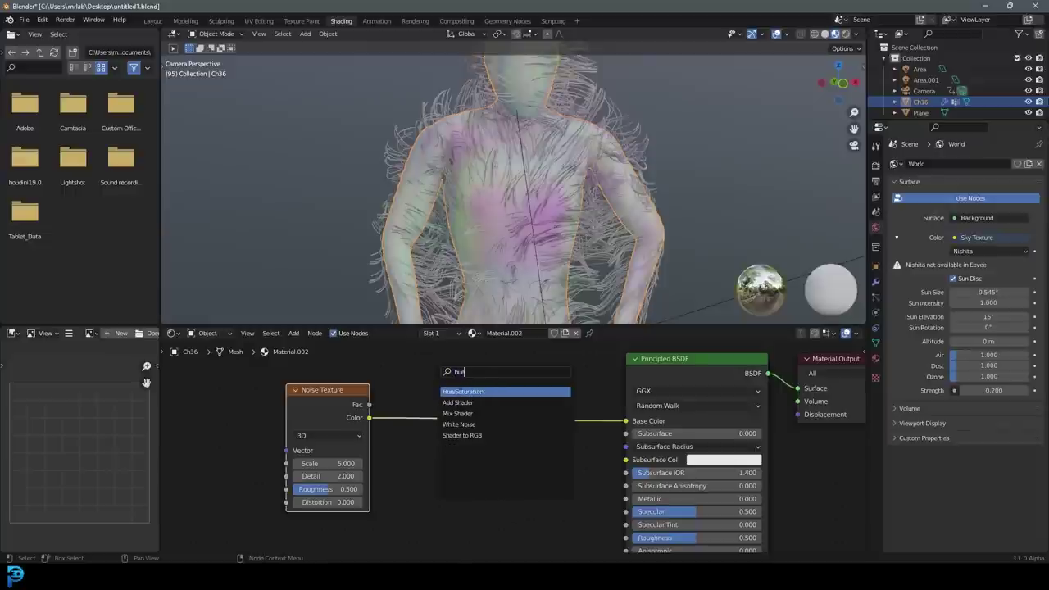
key("Return")
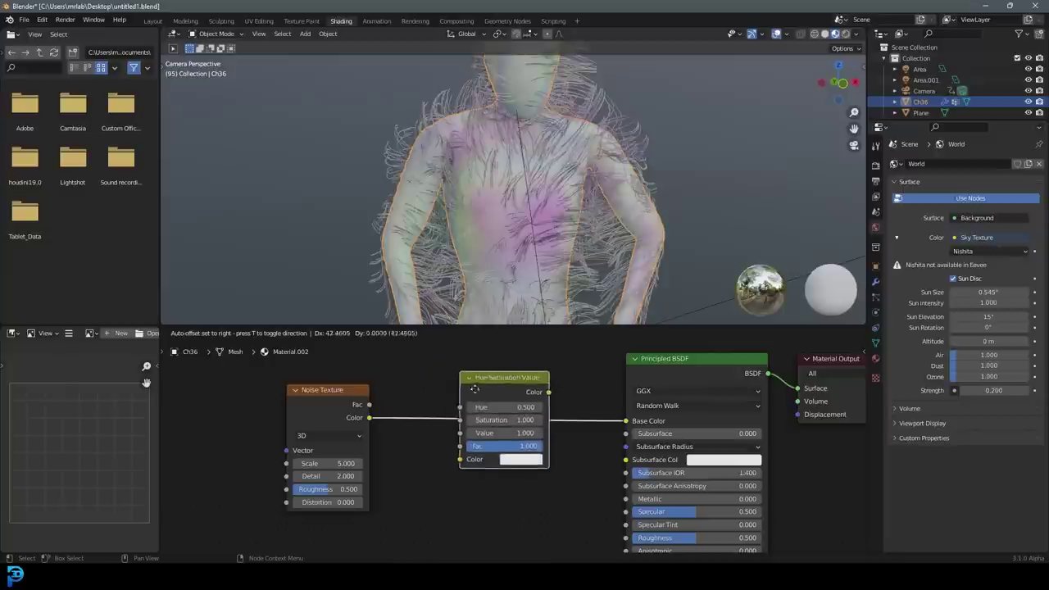
left_click(492, 422)
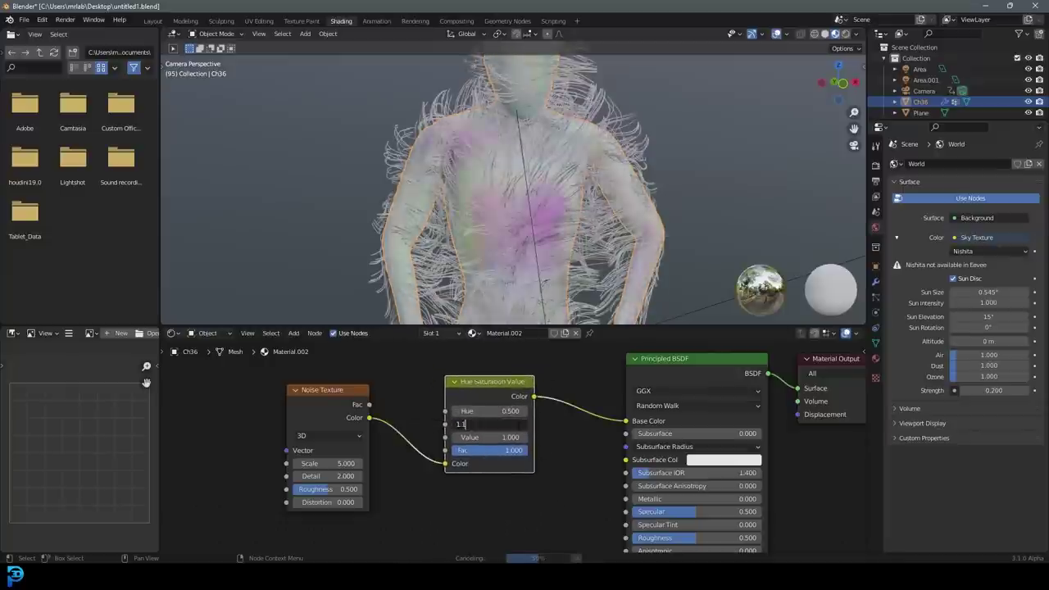
Set the Hue Saturation Value node's Saturation to 2 and Value to 1.4, viewing the mannequin in rendered shading.
left_click(504, 429)
type("2")
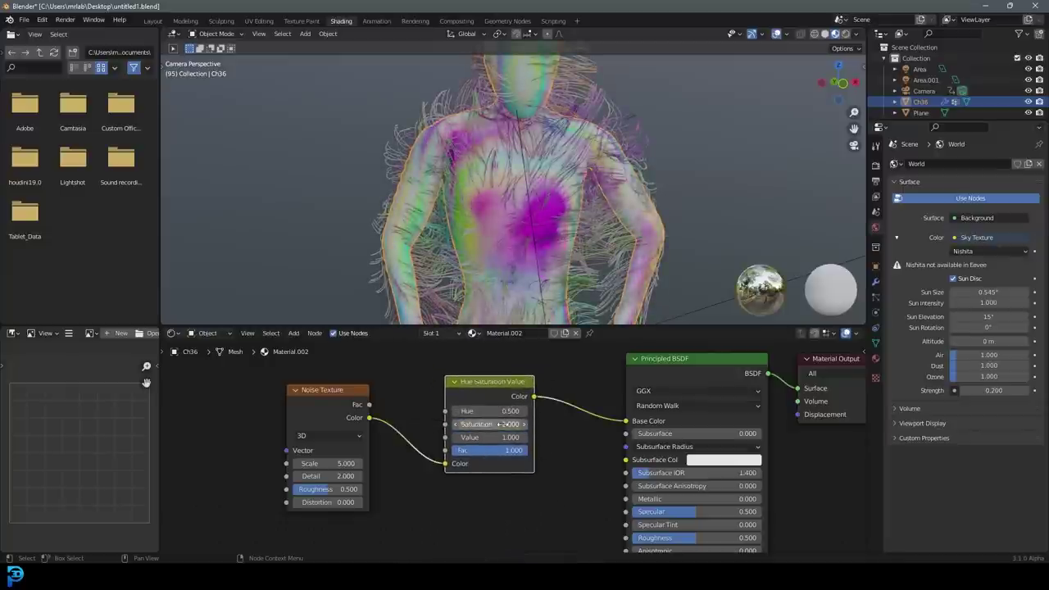
key("Return")
scroll(529, 171, "down", 5)
key("z")
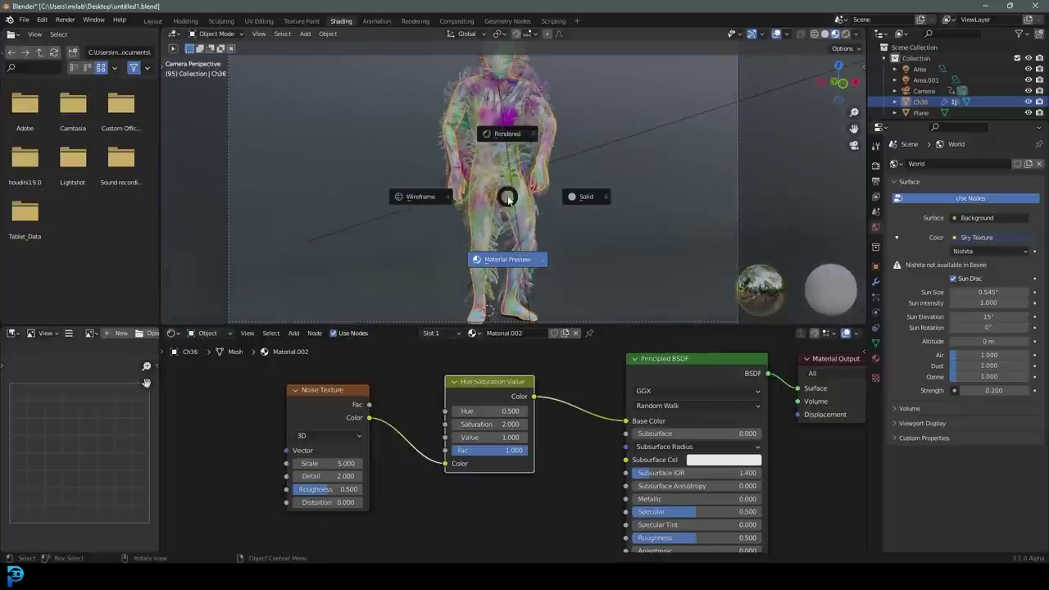
left_click(508, 135)
scroll(545, 149, "up", 2)
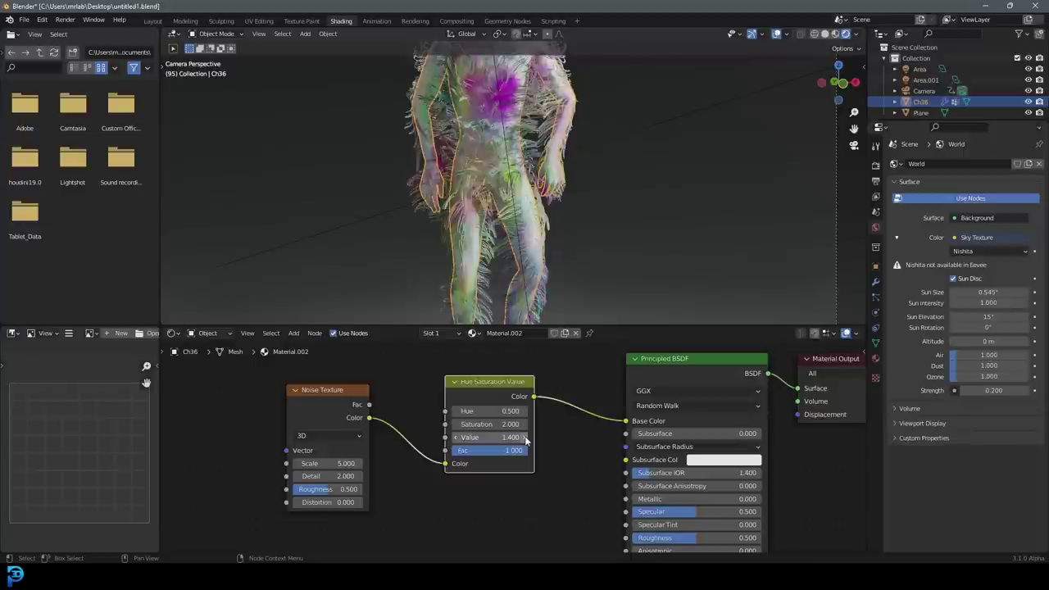
Raise the Hue Saturation Value node's Saturation to 3 and check the hair colours on the mannequin up close.
left_click(523, 427)
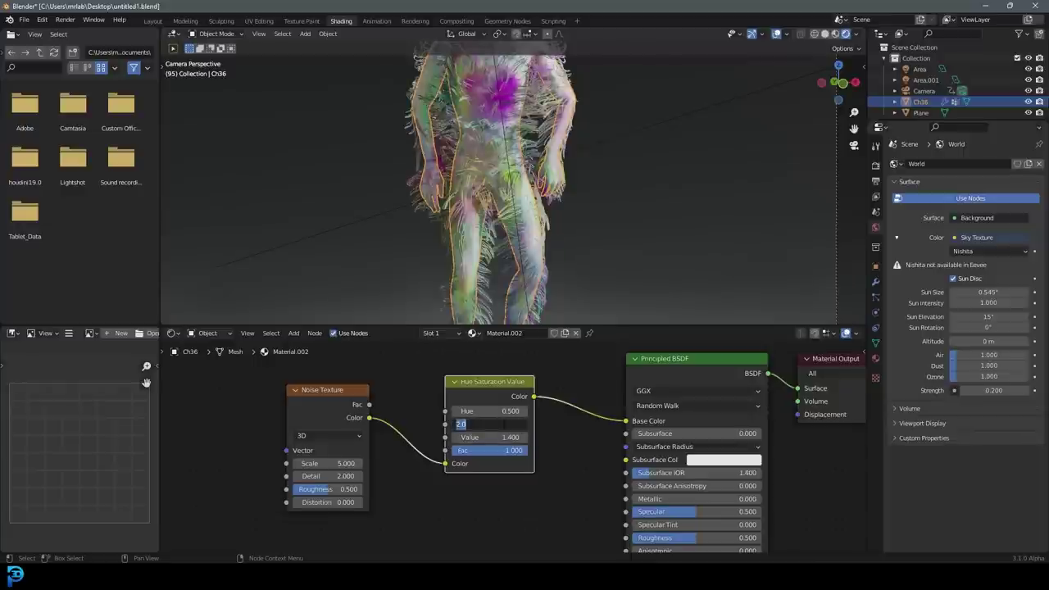
scroll(533, 95, "down", 3)
scroll(533, 94, "up", 2)
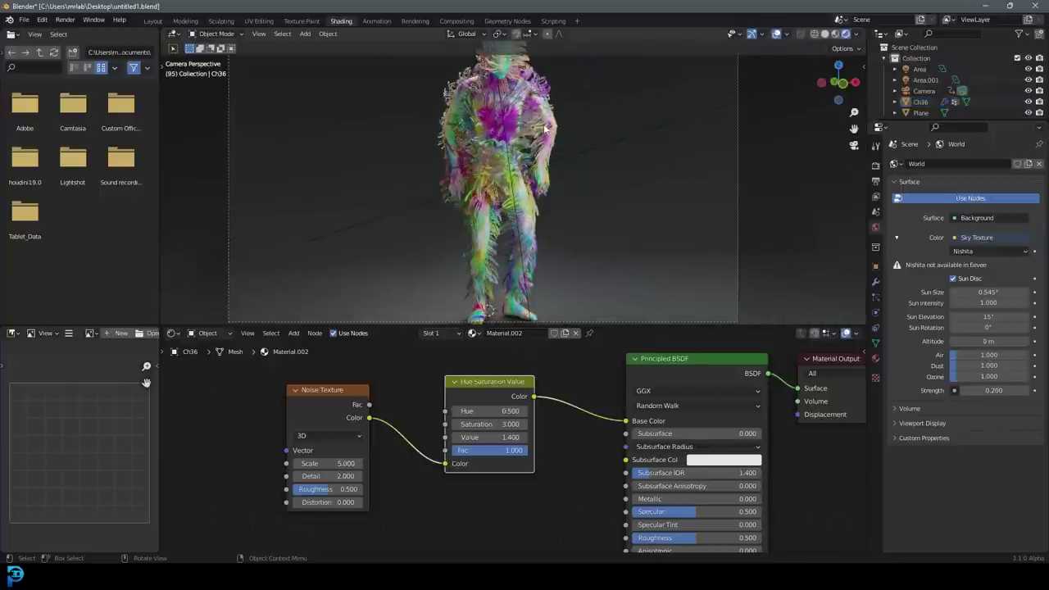
scroll(502, 181, "up", 4)
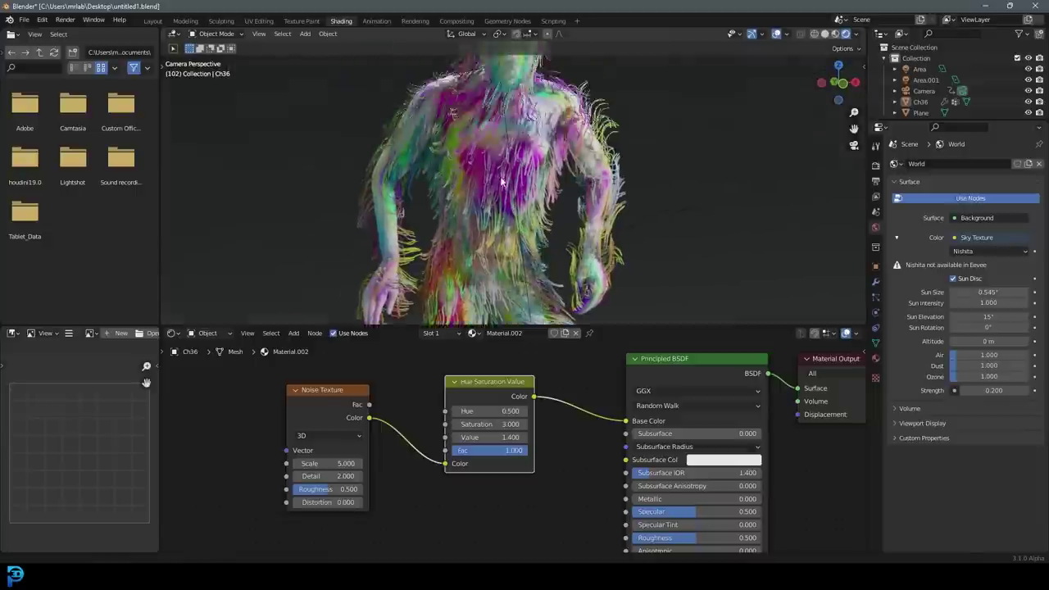
scroll(502, 182, "up", 2)
Set the Hair Shape of the mannequin's particle system to a Diameter Root of 2 m and a Tip of 1 m.
left_click(480, 113)
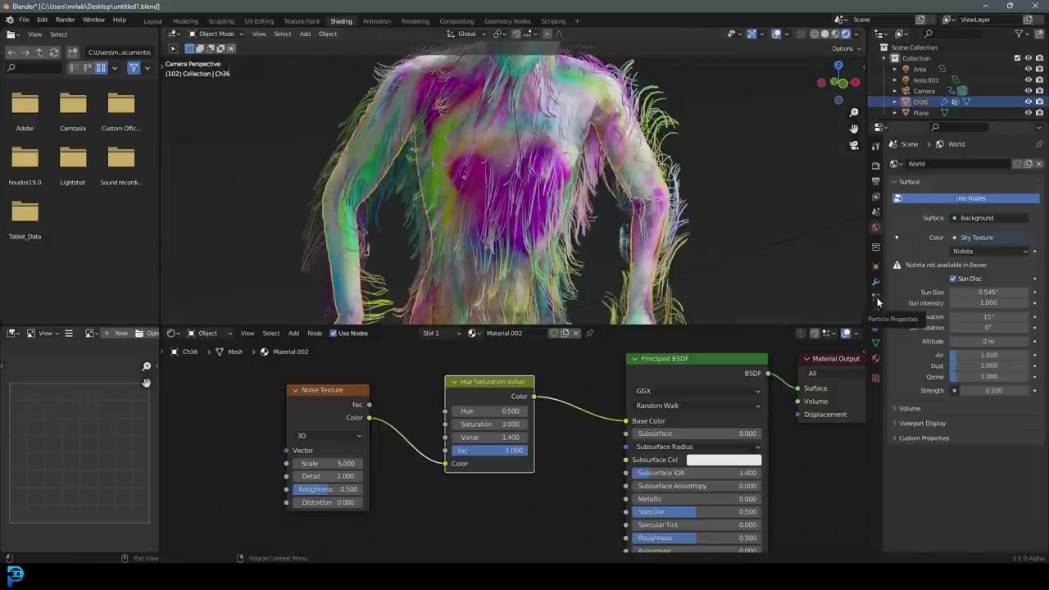
left_click(875, 297)
left_click(914, 413)
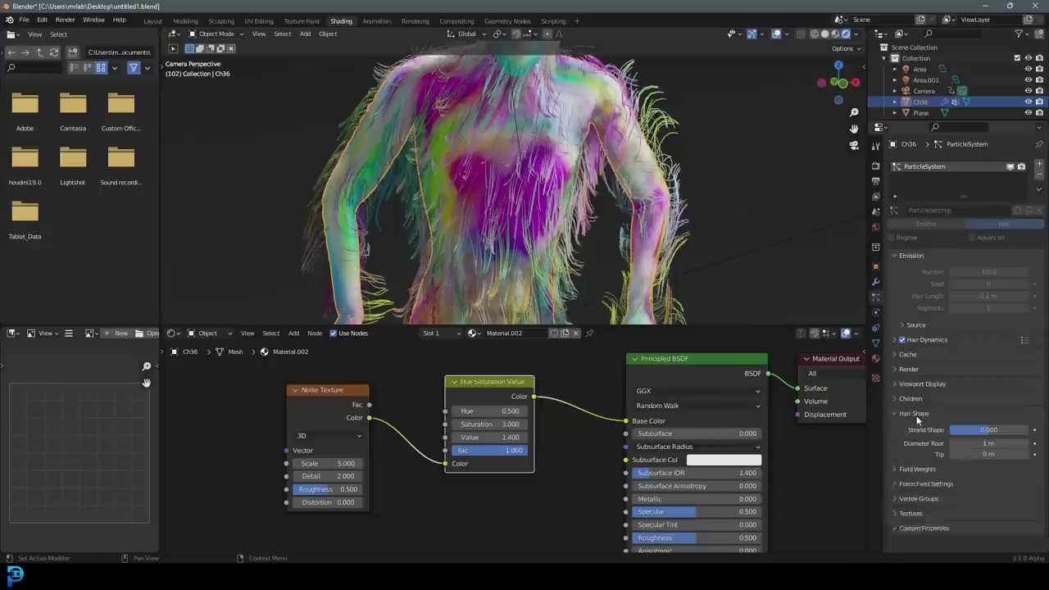
double_click(984, 443)
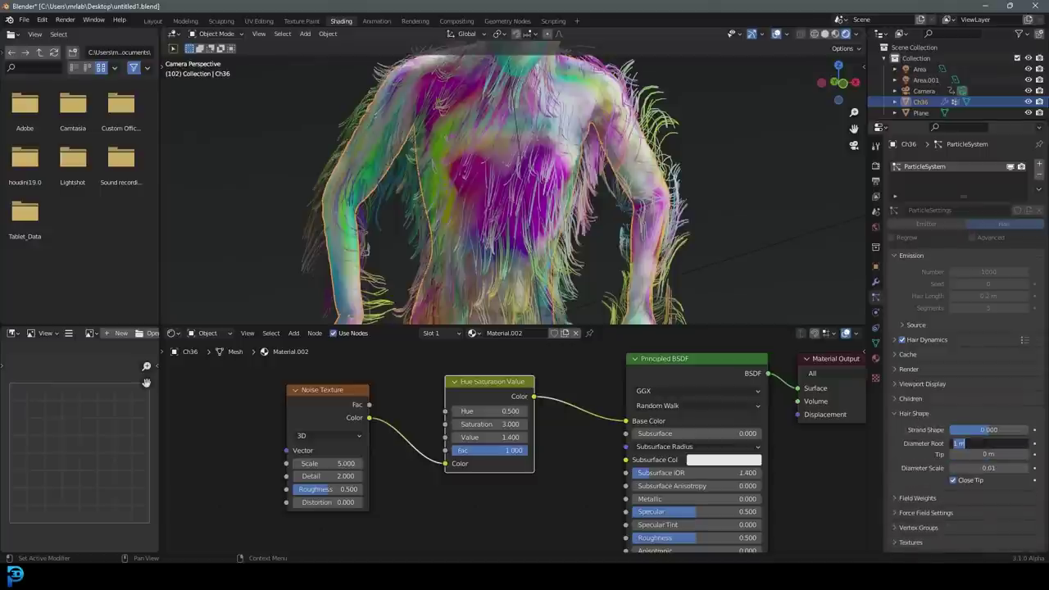
type("2")
key("Return")
double_click(999, 454)
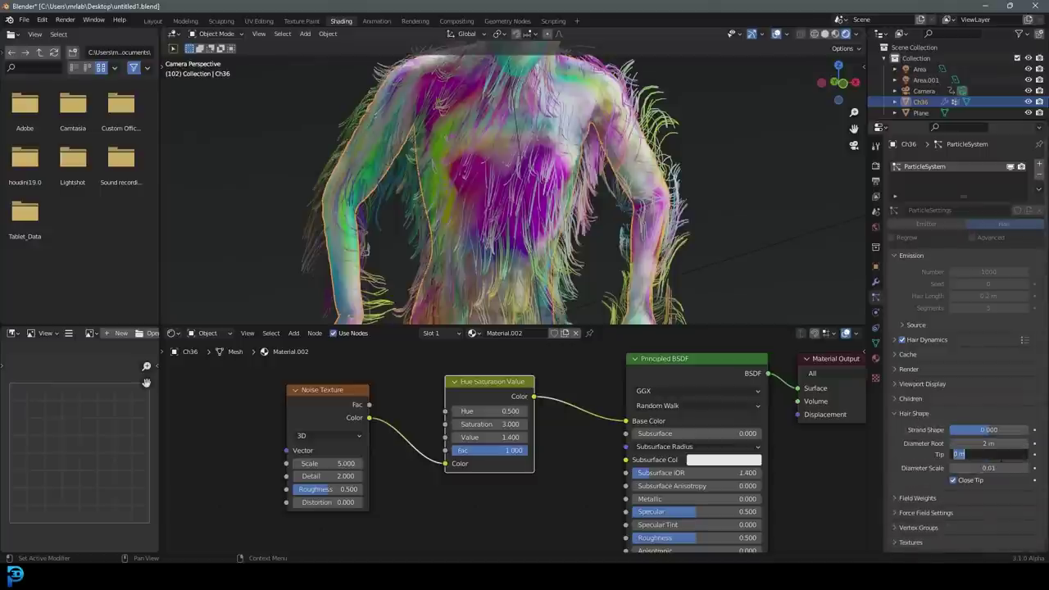
type("1")
key("Return")
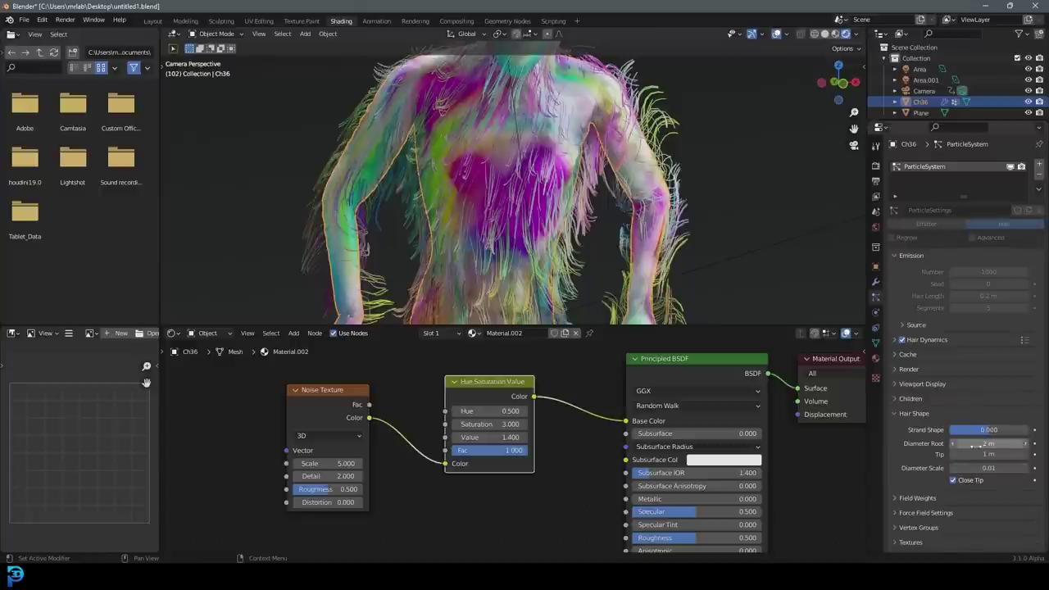
Set the Display Amount of the hair particle system's interpolated children to 30.
scroll(543, 164, "down", 3)
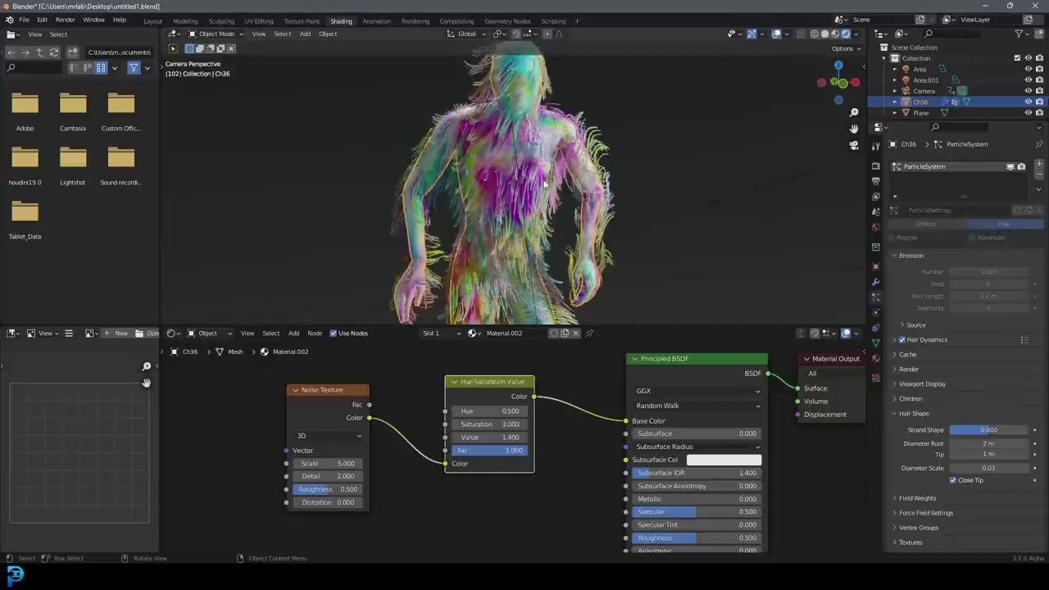
left_click(908, 399)
left_click(956, 428)
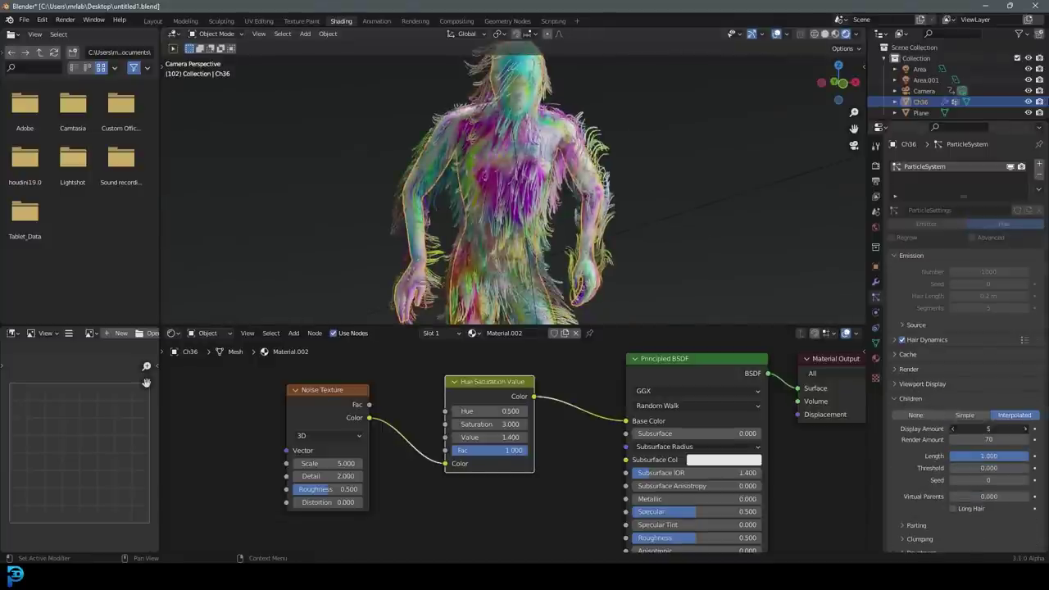
type("30")
key("Return")
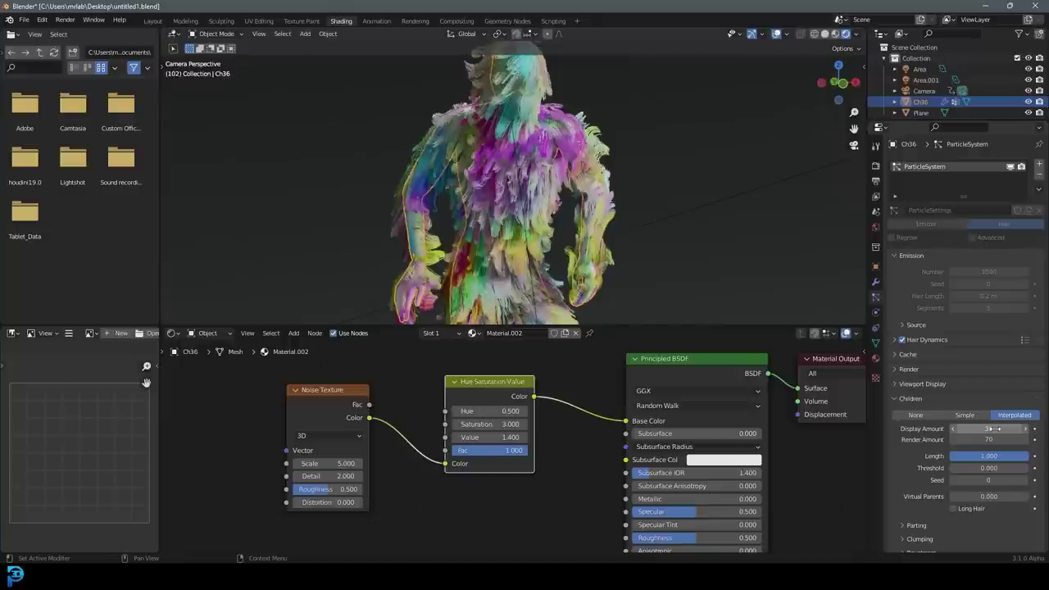
Set the hair's render path Steps to 4 and its viewport Strand Steps to 4, and inspect the smoother strands.
left_click(908, 370)
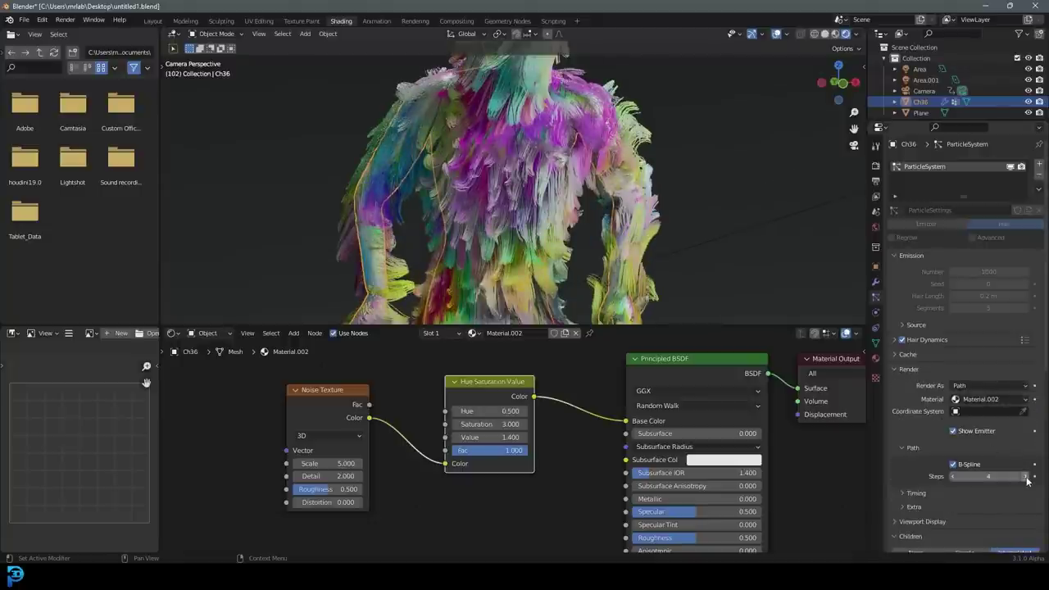
left_click(908, 369)
left_click(913, 384)
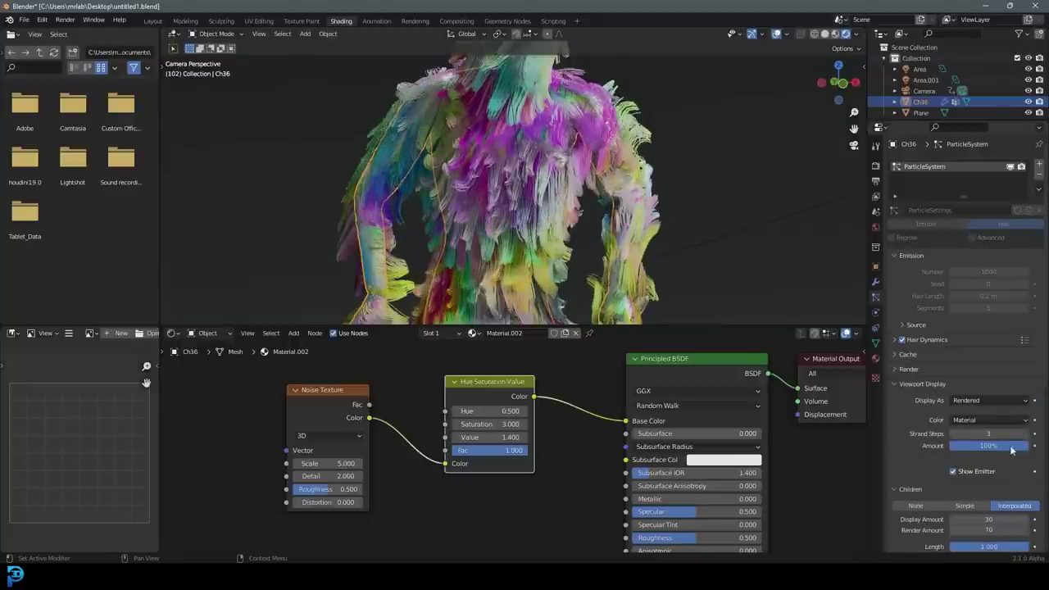
left_click(1025, 434)
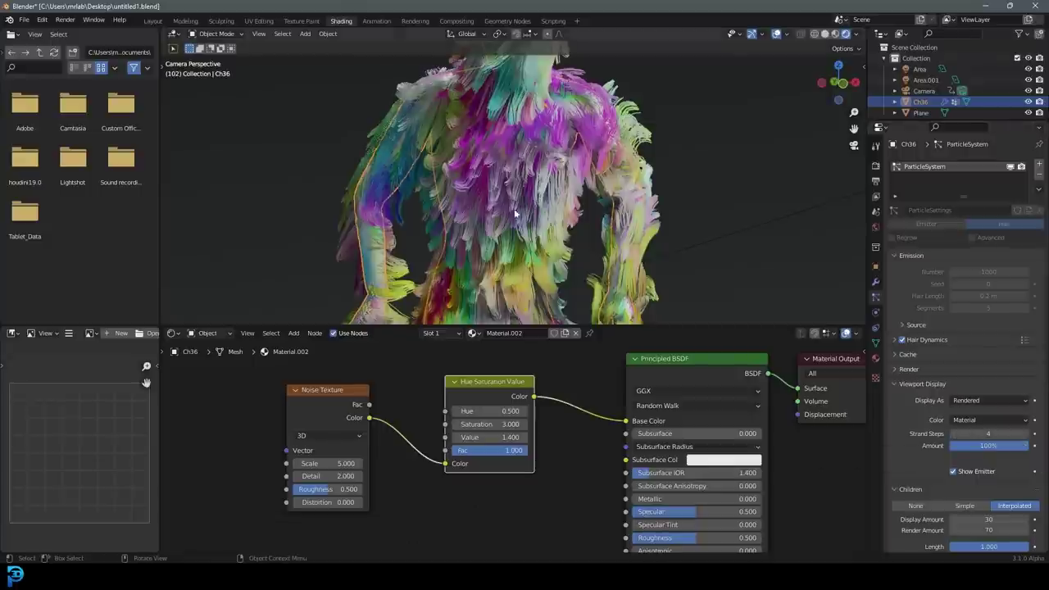
scroll(516, 214, "up", 4)
scroll(510, 176, "down", 3)
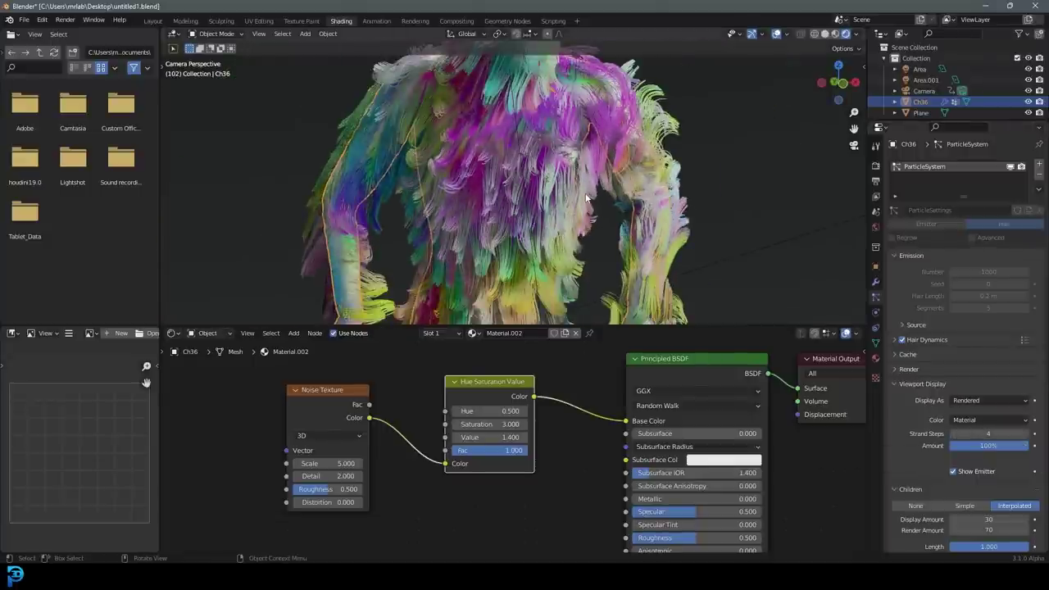
scroll(574, 185, "down", 3)
scroll(566, 189, "down", 2)
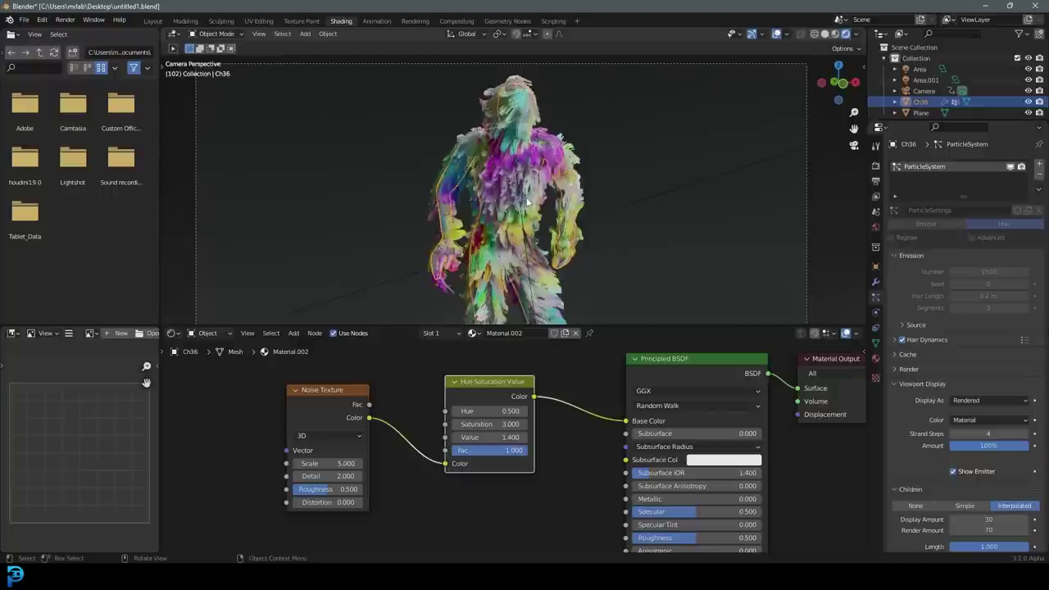
Switch the viewport to solid shading and save the Blender file.
key("z")
left_click(602, 198)
key("ctrl+s")
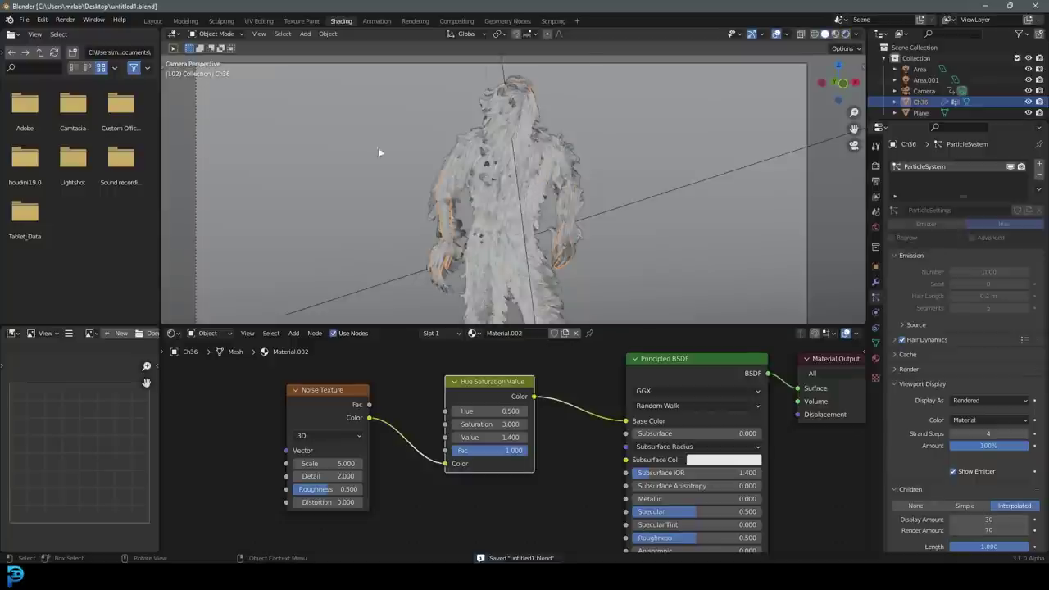
Render a test still of the hair-covered mannequin at frame 102.
left_click(66, 19)
left_click(74, 32)
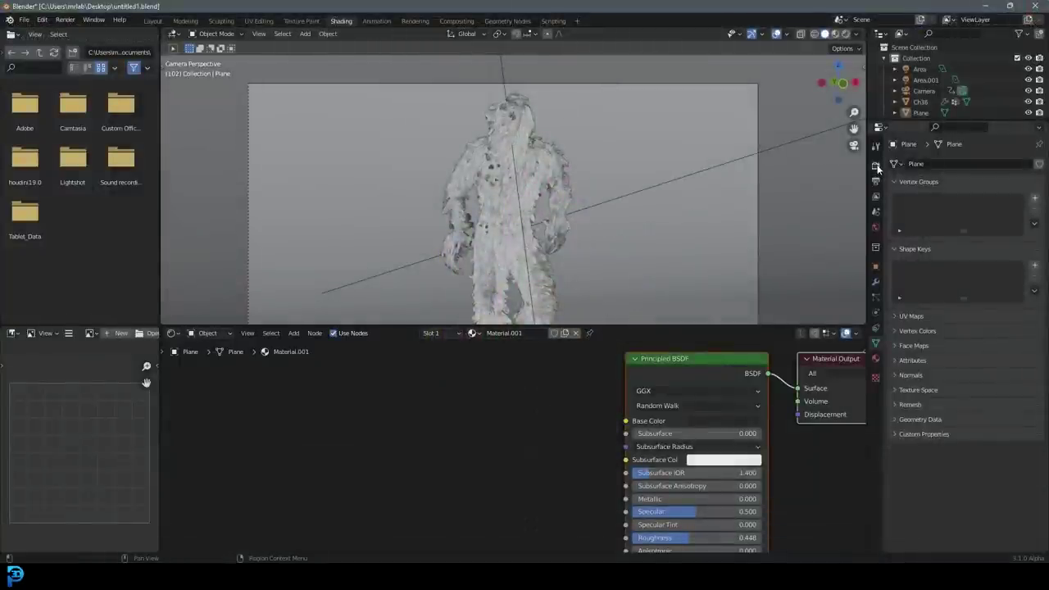
Enable Motion Blur in the scene's Eevee render settings and expand its options.
left_click(876, 166)
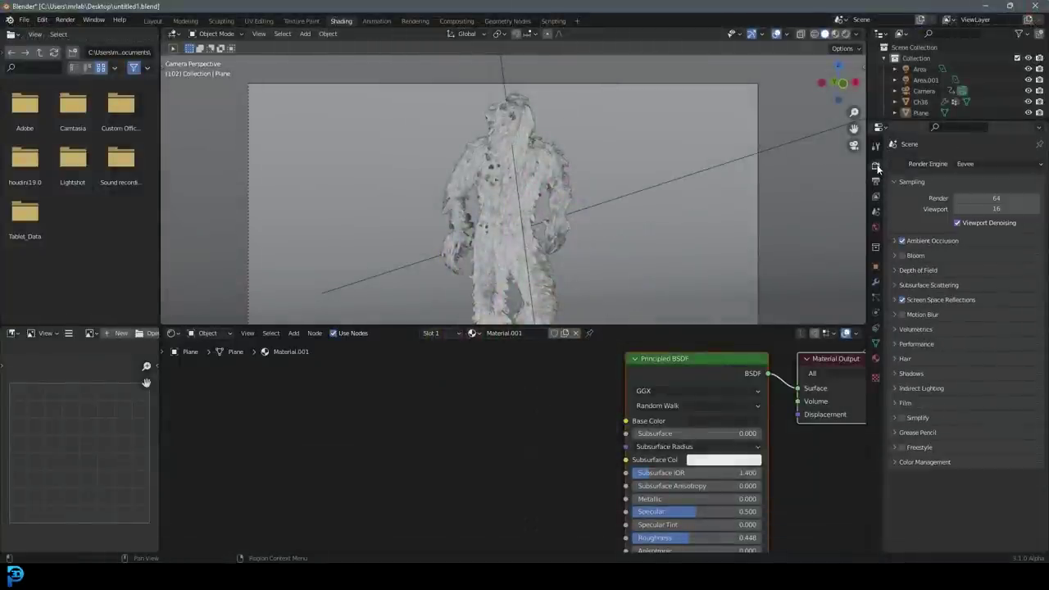
left_click(902, 315)
left_click(895, 315)
scroll(526, 240, "down", 2)
Advance the animation to frame 112, render a still, inspect the motion blur on the dancer, and close the render.
key("space")
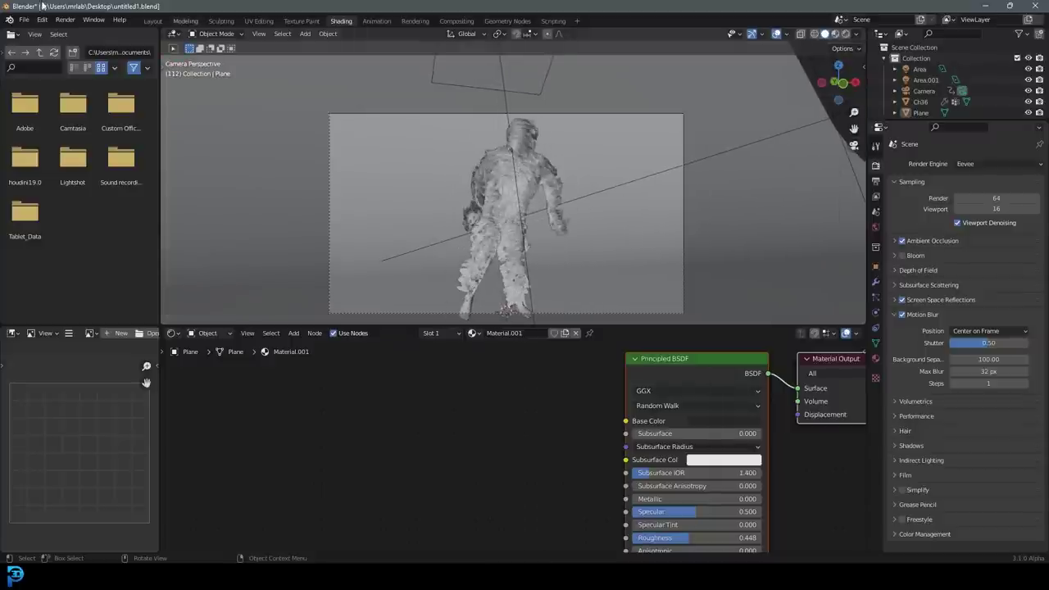
left_click(65, 20)
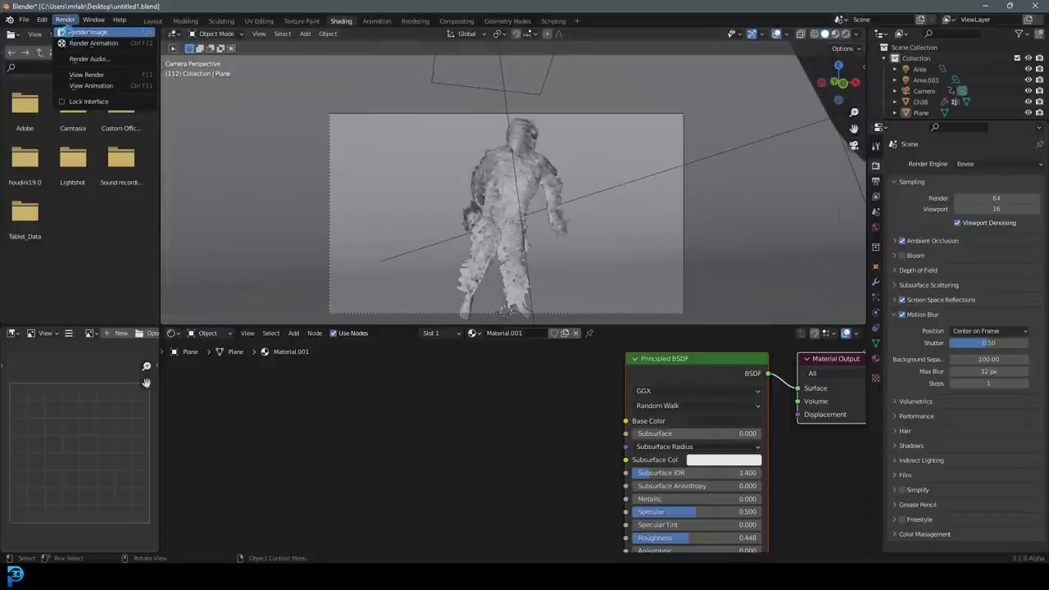
left_click(78, 33)
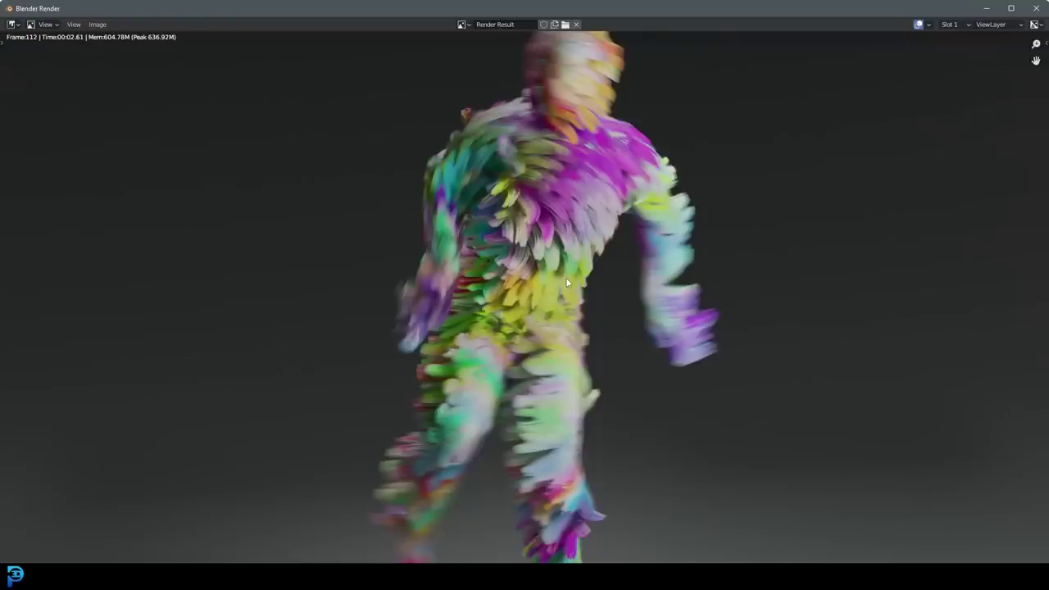
scroll(567, 283, "down", 5)
scroll(567, 282, "up", 4)
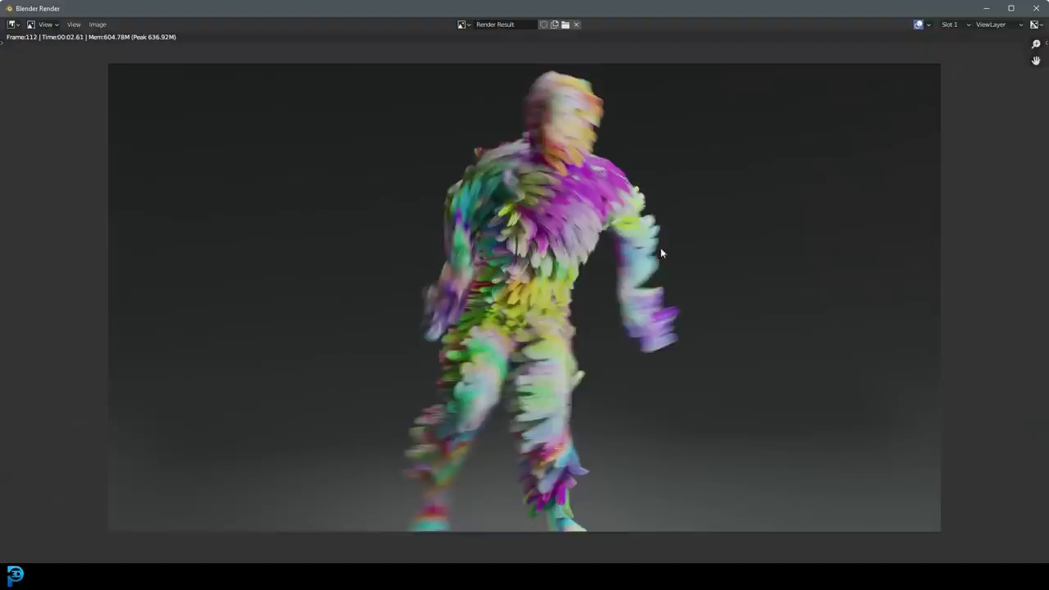
scroll(645, 232, "up", 1)
scroll(659, 232, "down", 1)
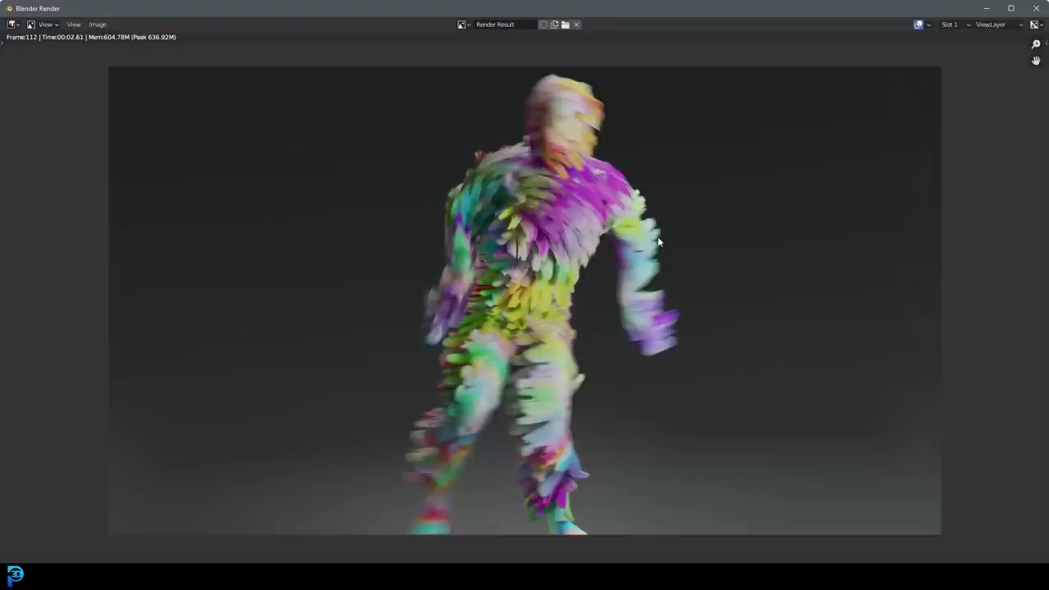
left_click(1035, 8)
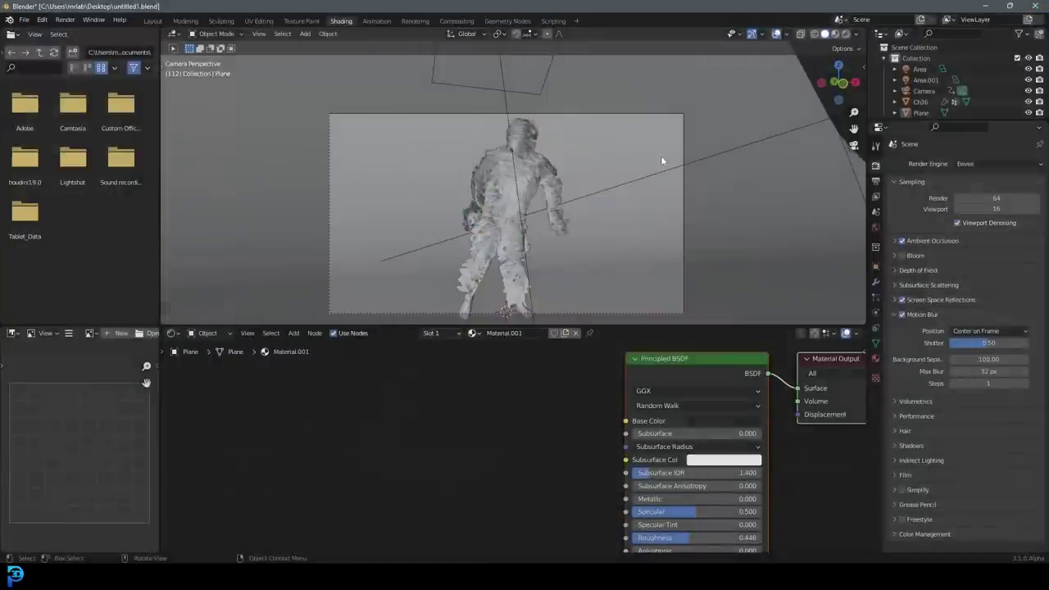
Set the render output folder to the Desktop.
left_click(875, 180)
left_click(1035, 383)
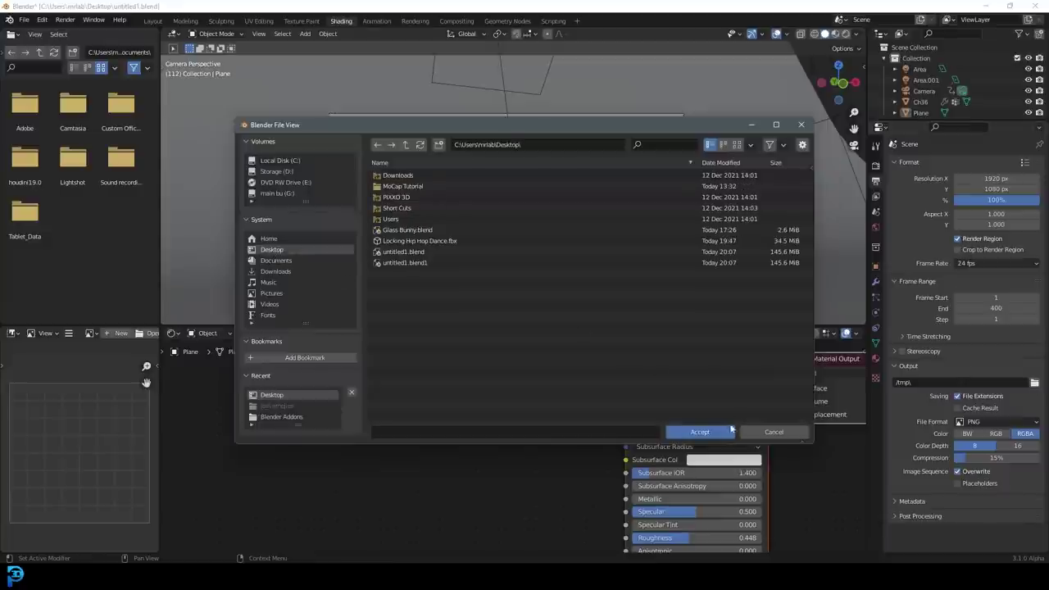
left_click(675, 432)
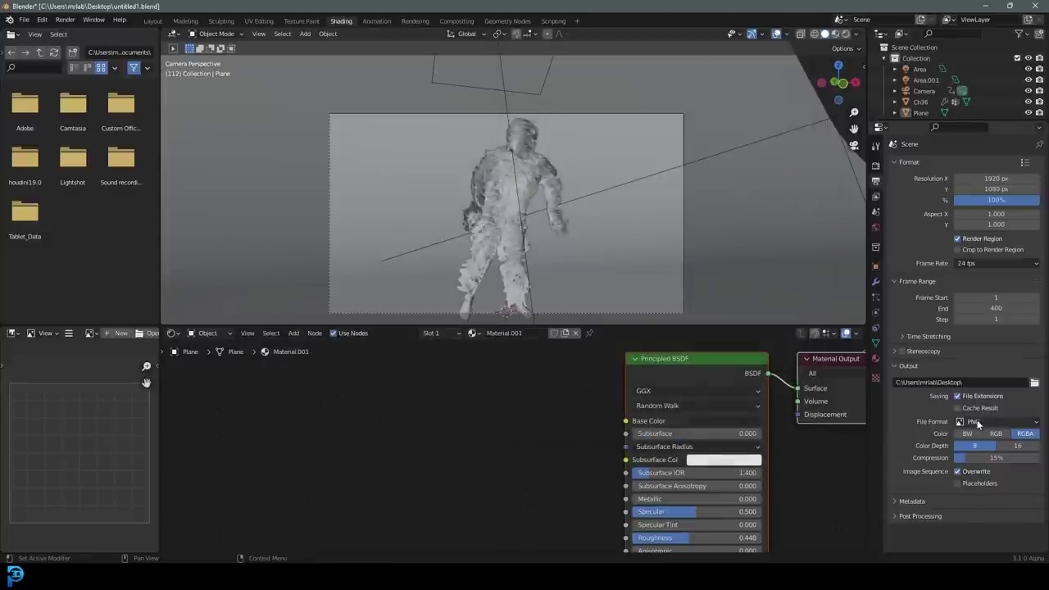
Set the output file format to FFmpeg Video with MPEG-4 as the encoding container.
left_click(977, 422)
left_click(1007, 481)
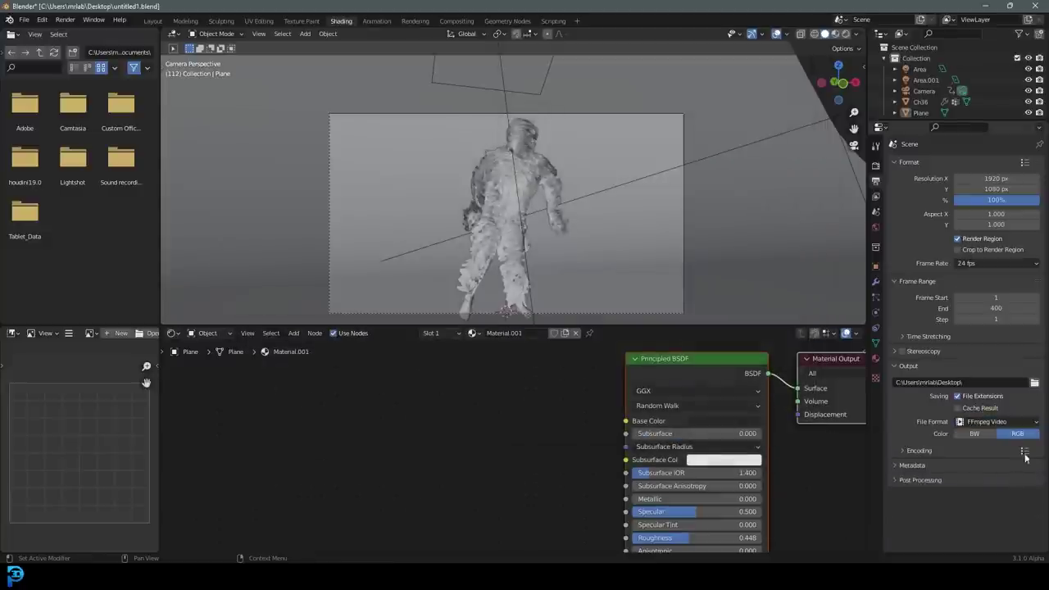
left_click(910, 452)
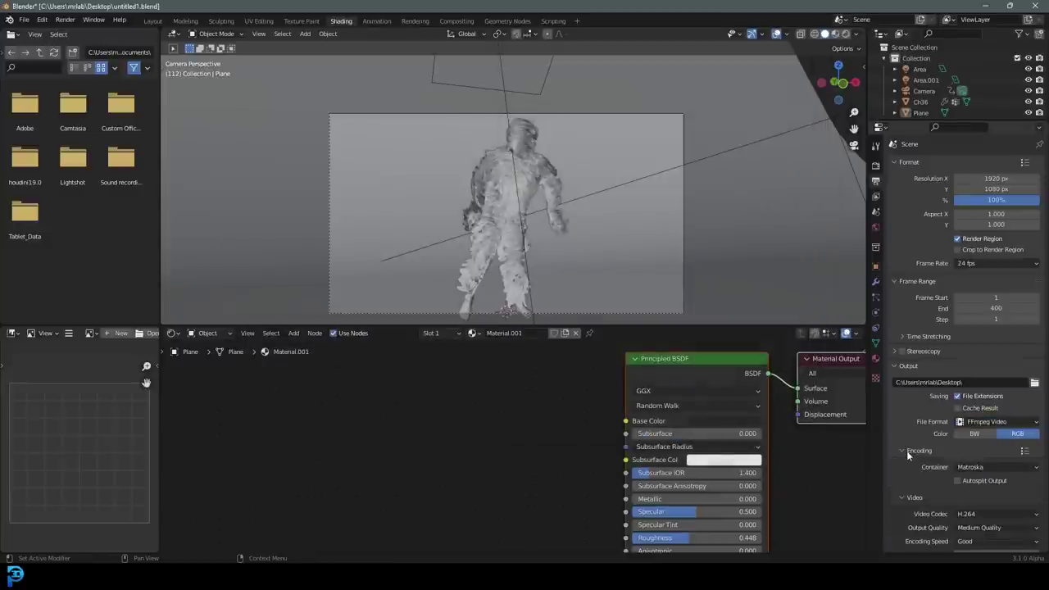
left_click(1000, 469)
left_click(1015, 431)
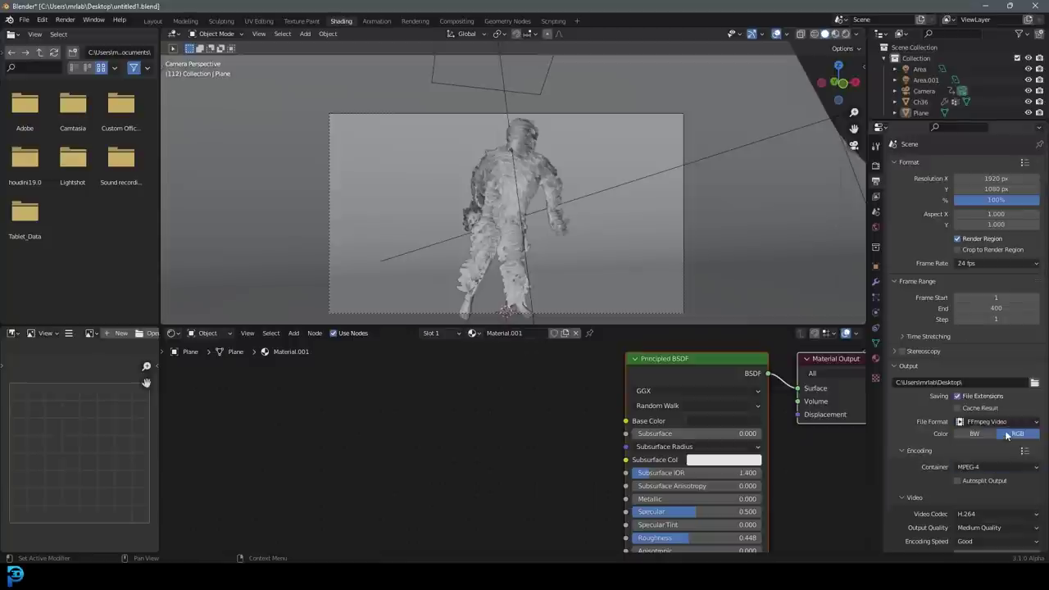
Save the Blender file and start rendering the animation.
key("ctrl+s")
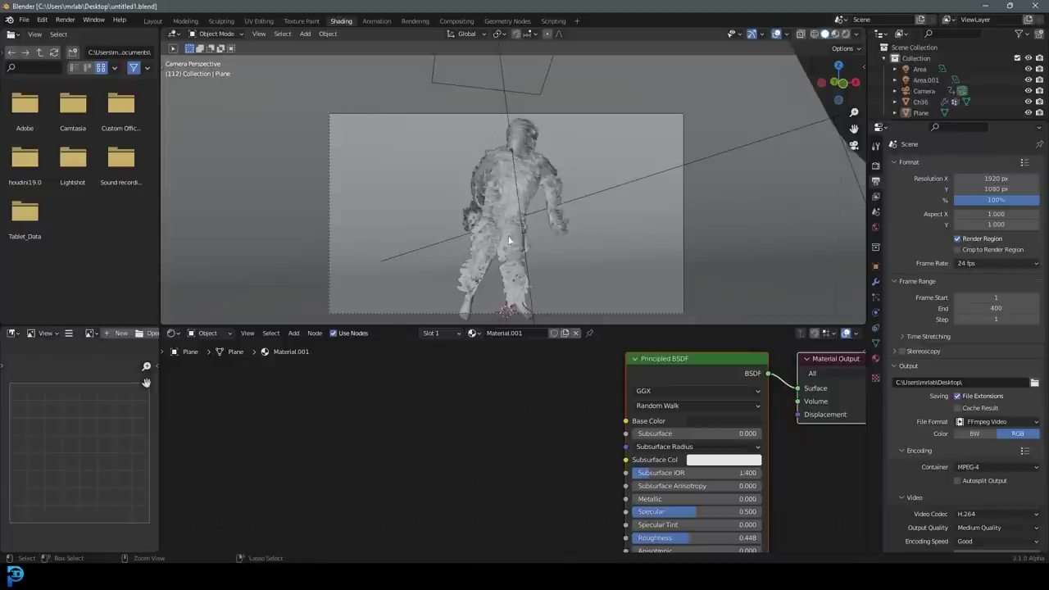
left_click(65, 20)
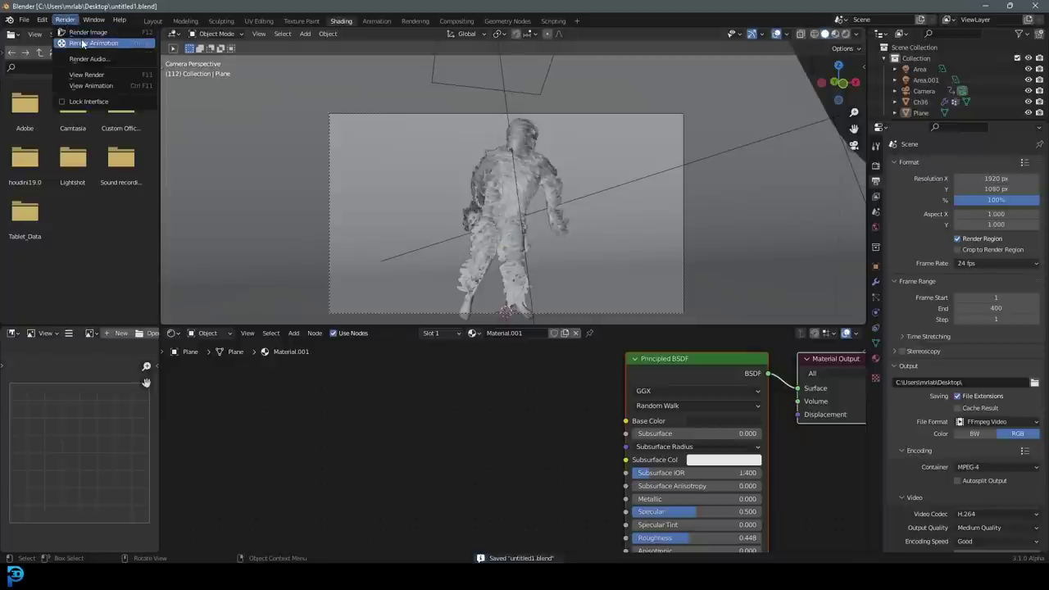